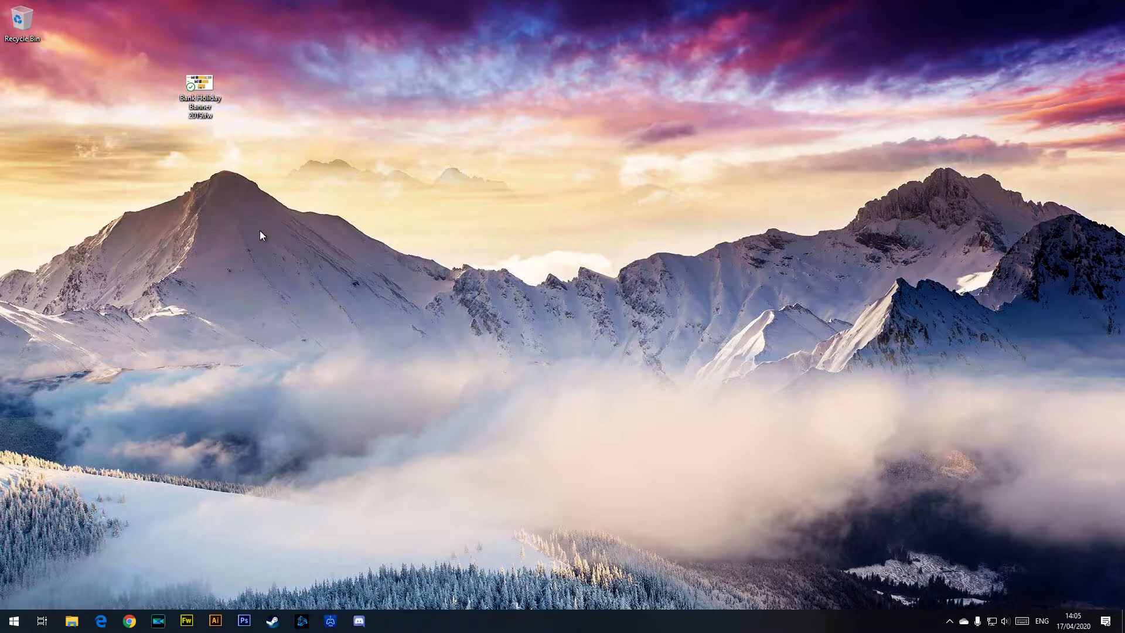
left_click_drag(93, 132, 381, 286)
left_click_drag(104, 135, 344, 245)
- Open the Bank Holiday Banner 2019.fw file from the desktop in Adobe Fireworks CS6
left_click(200, 85)
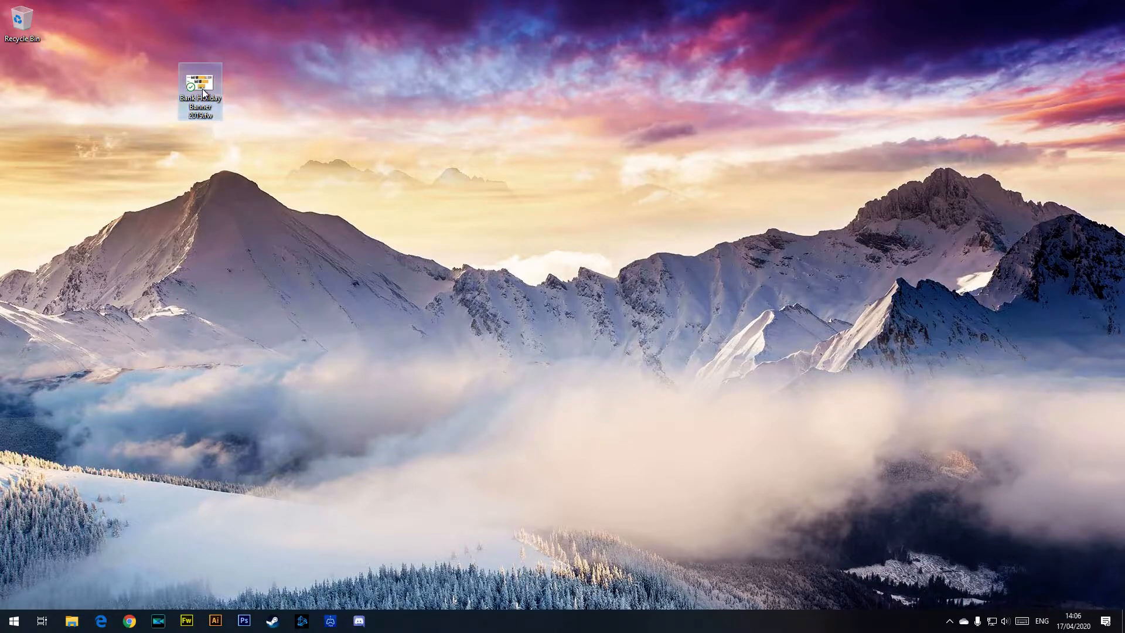
right_click(202, 89)
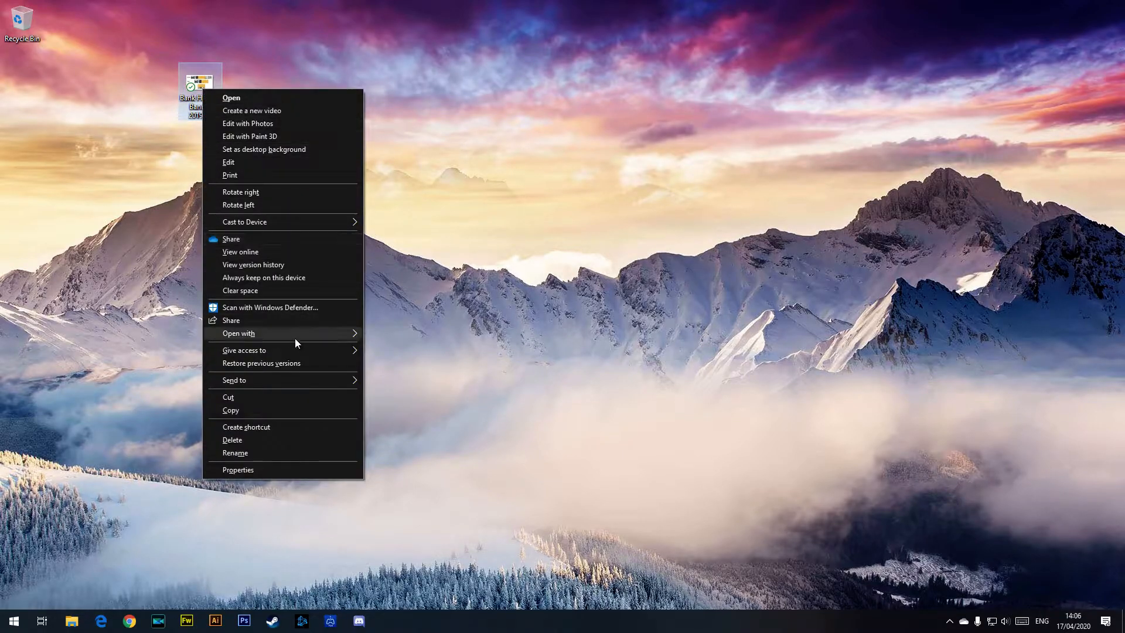
mouse_move(293, 335)
left_click(393, 336)
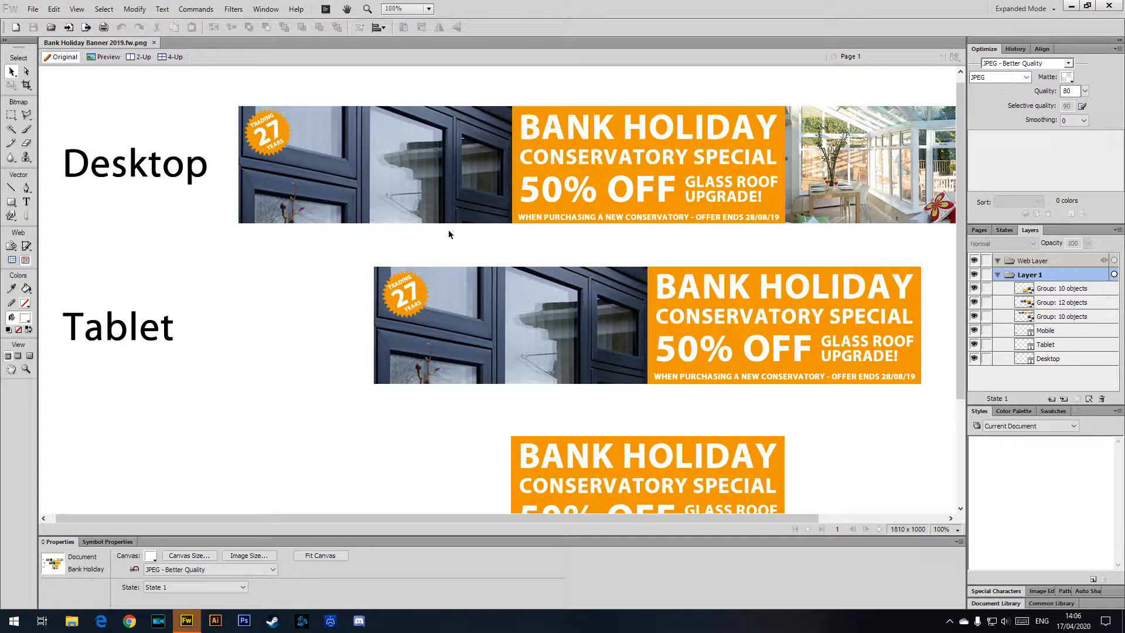
- Check the width and height of the Desktop, Tablet and Mobile banner groups, and close Fireworks
left_click_drag(387, 518, 494, 521)
left_click(246, 378)
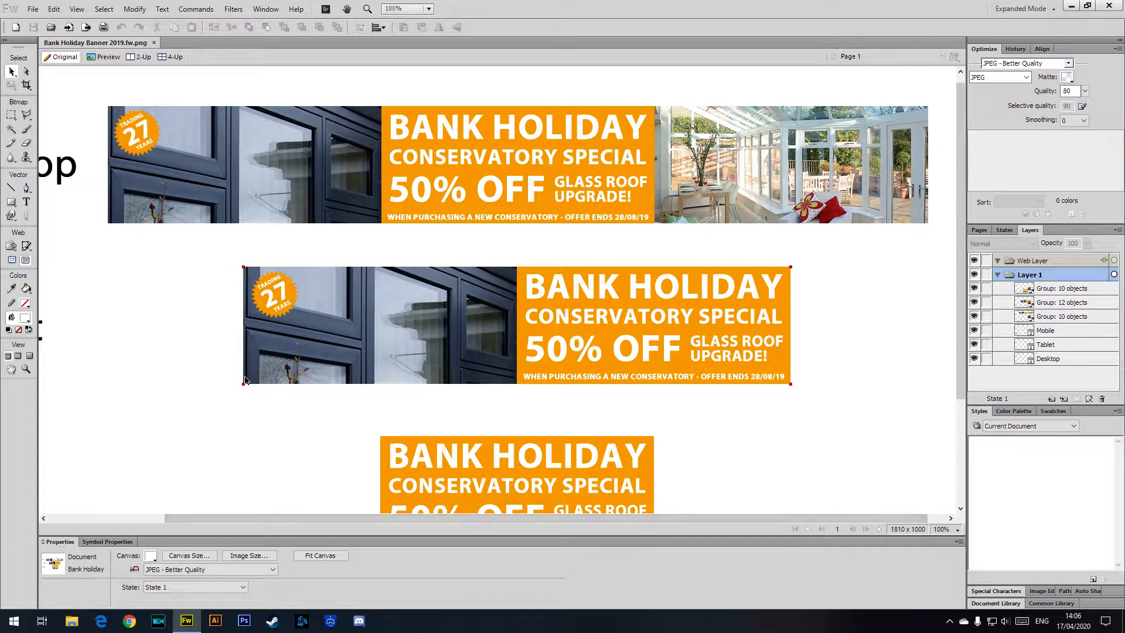
key("ctrl+minus")
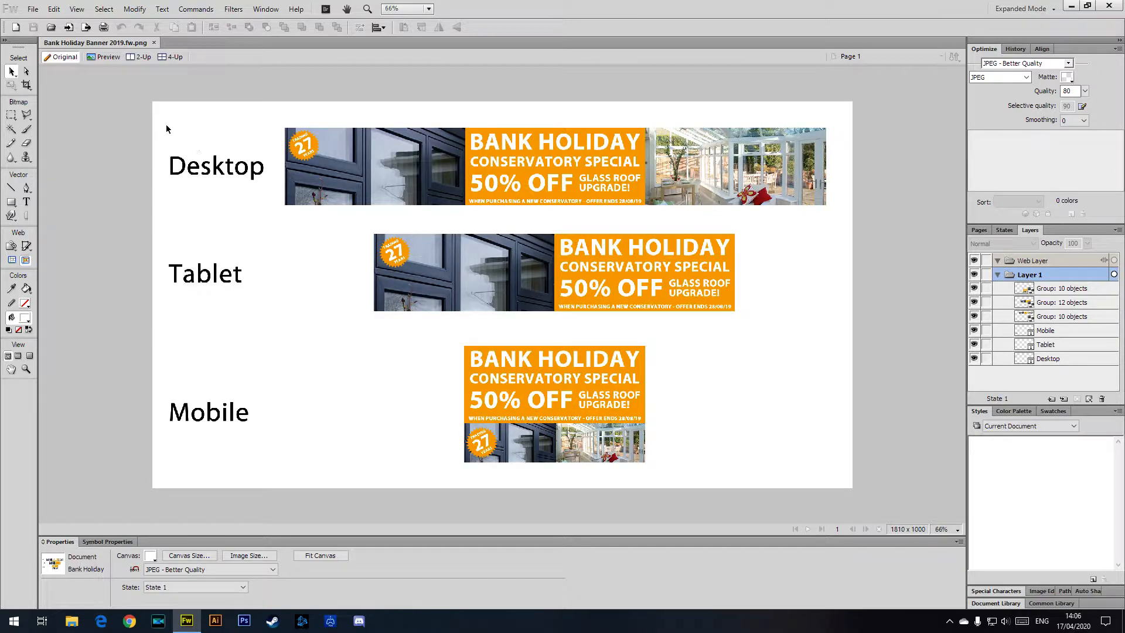
left_click(408, 161)
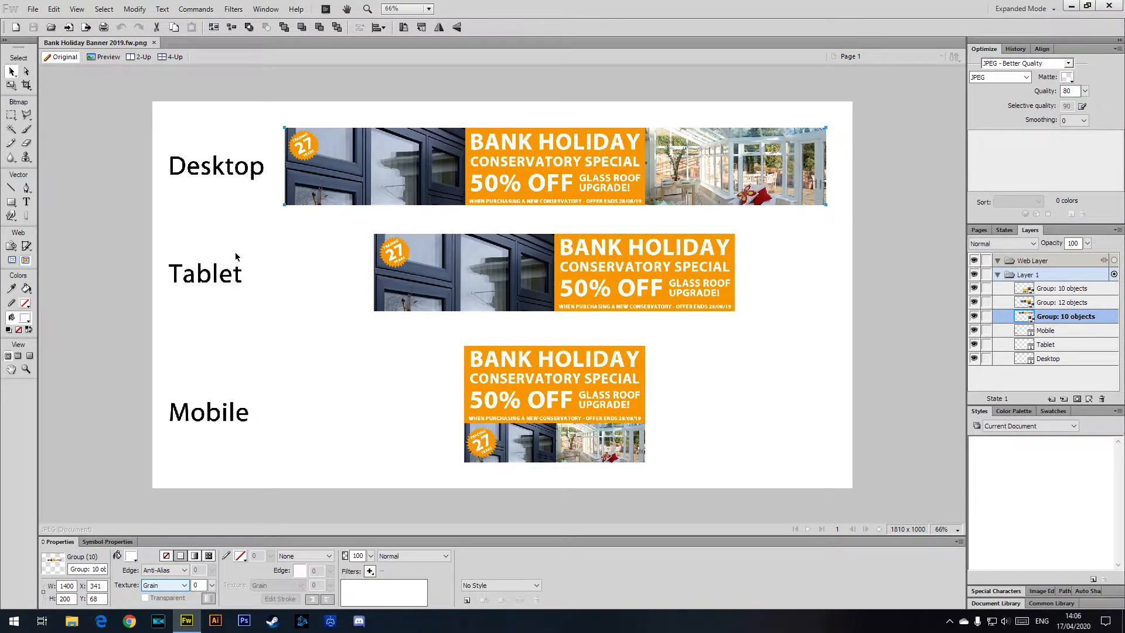
left_click(434, 276)
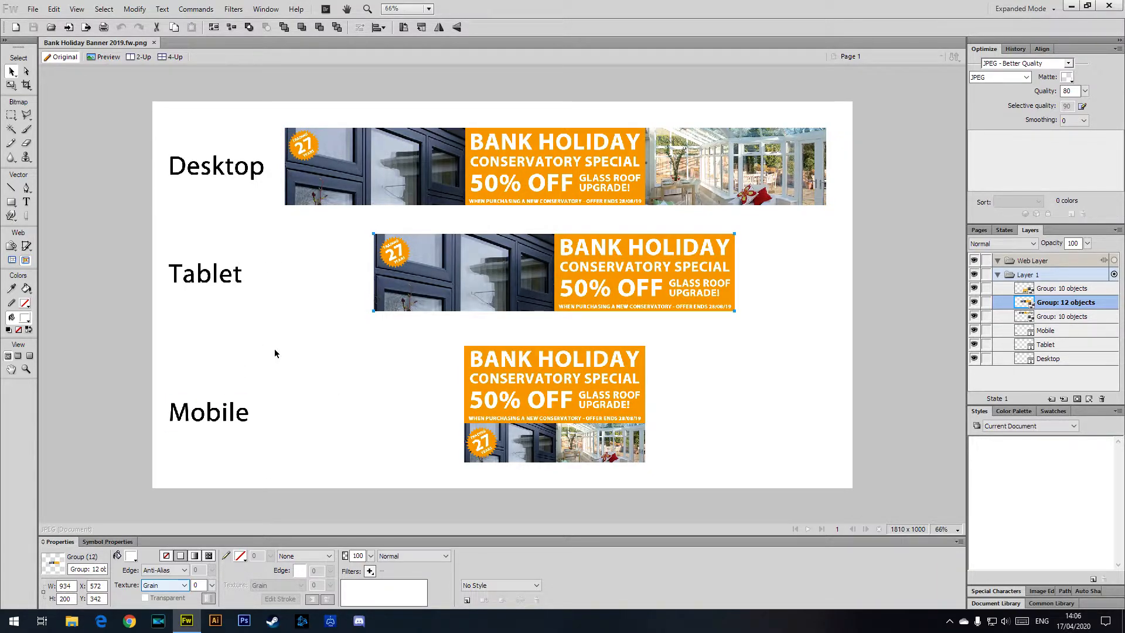
left_click(65, 585)
left_click(558, 161)
left_click(682, 167)
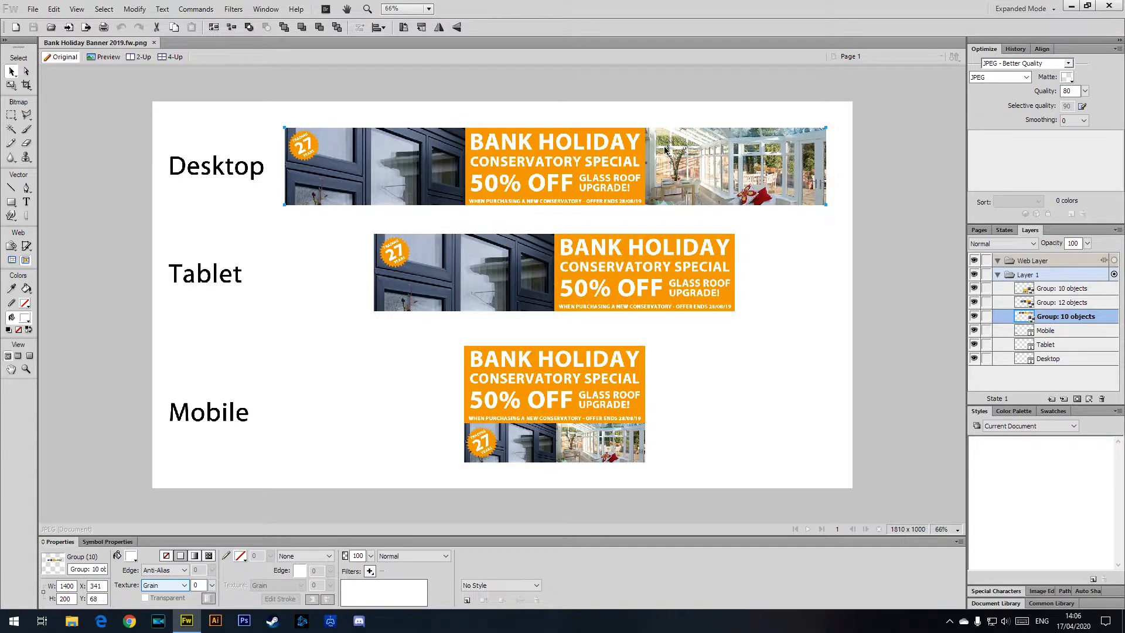
left_click(862, 234)
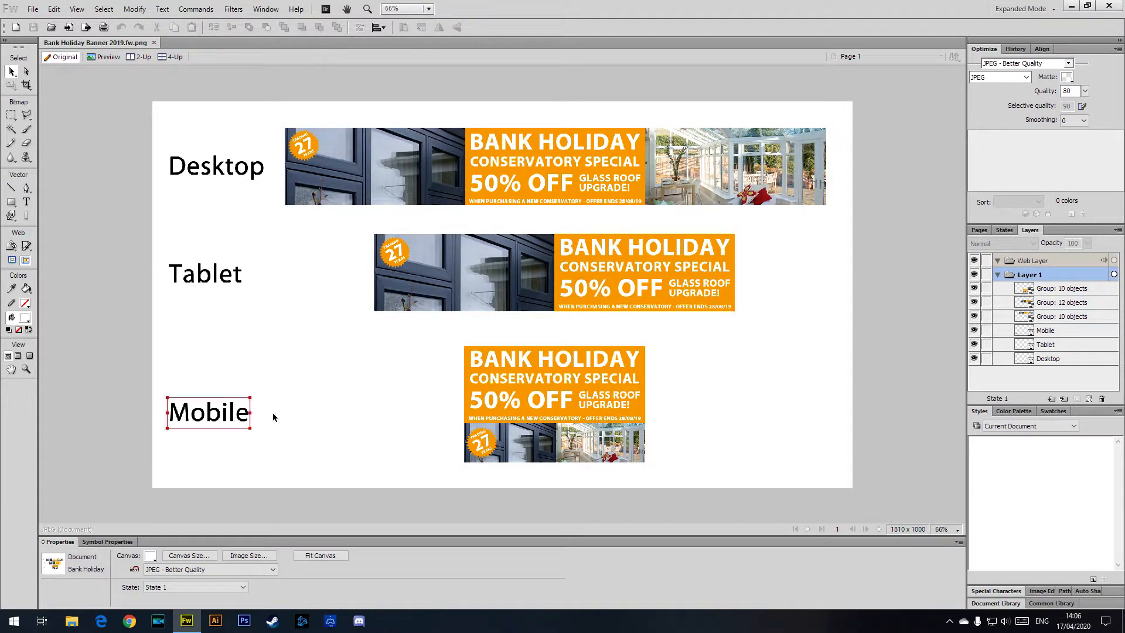
left_click(495, 395)
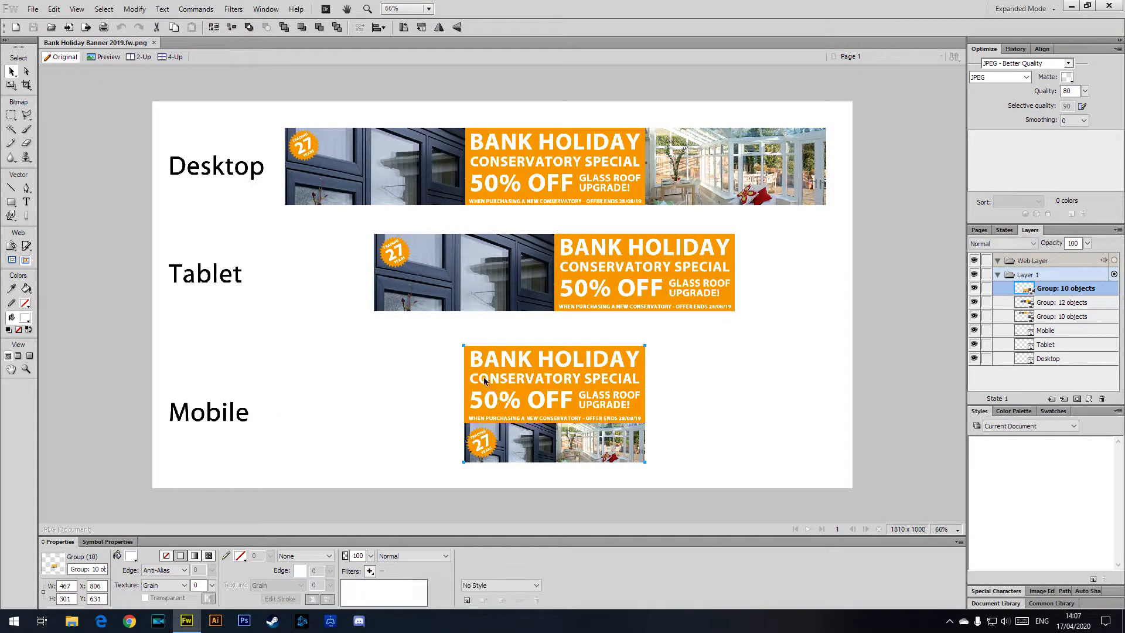
double_click(65, 586)
double_click(69, 598)
left_click(687, 385)
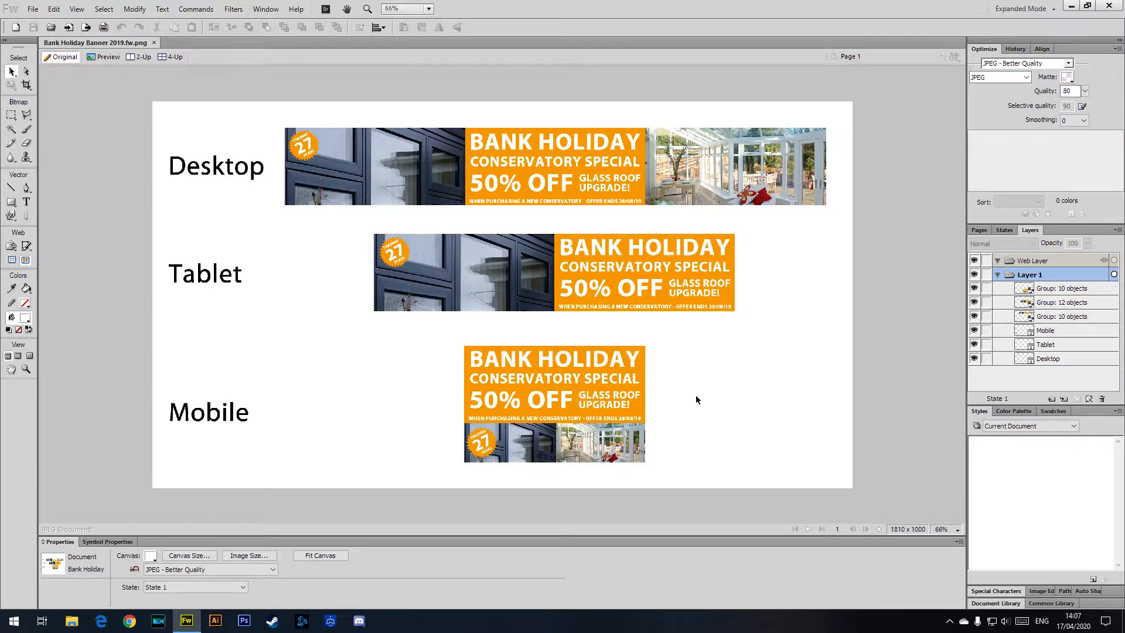
left_click(525, 378)
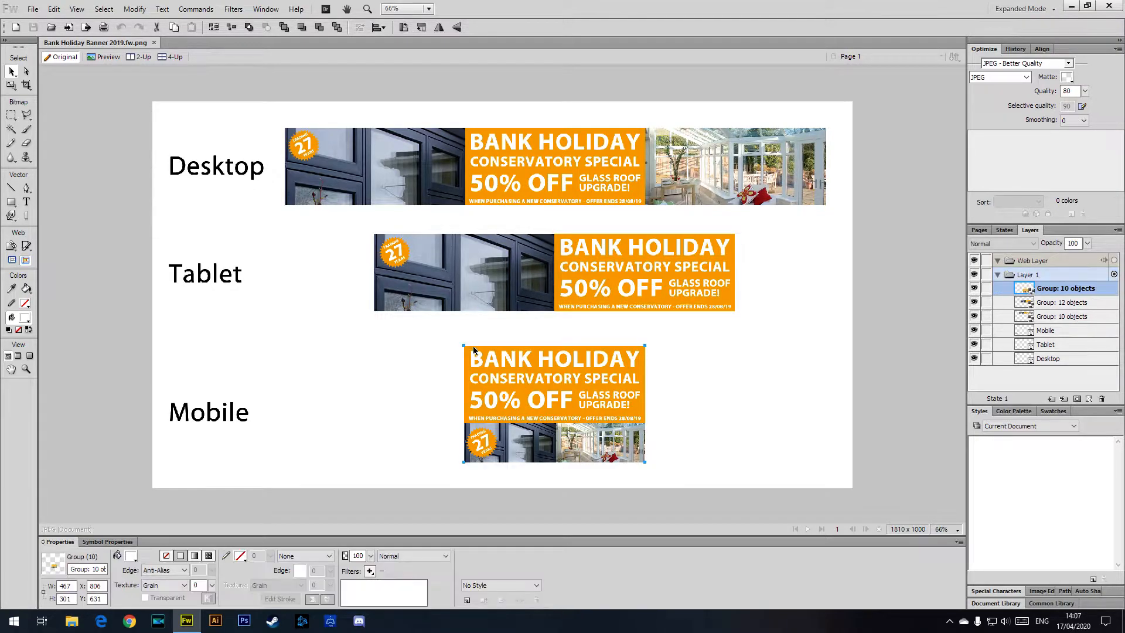
left_click(692, 367)
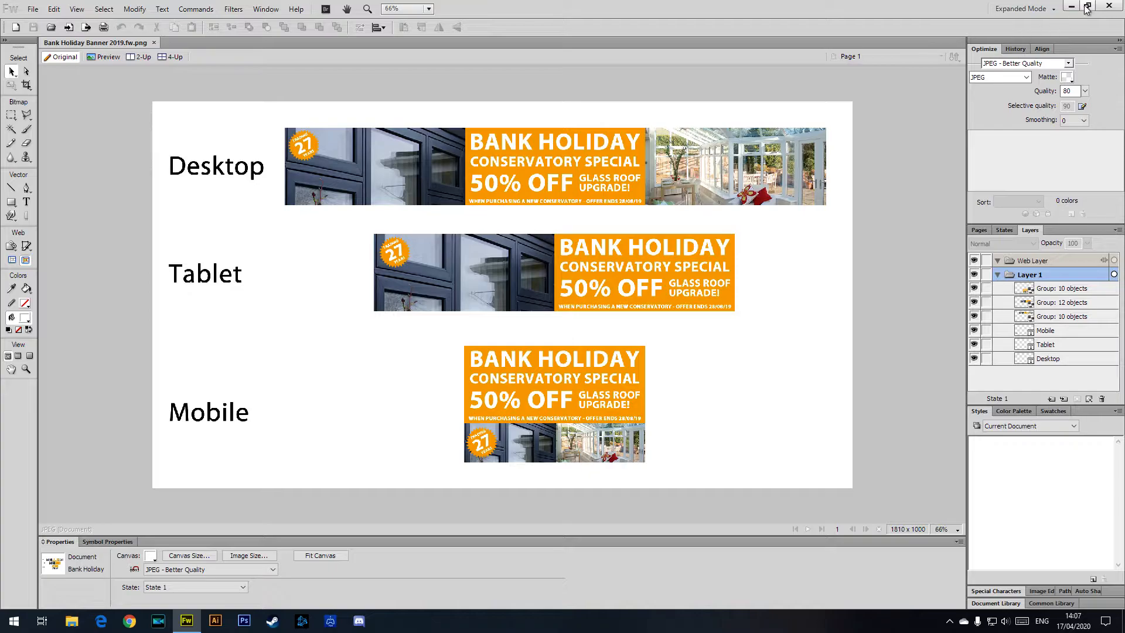
left_click(1109, 7)
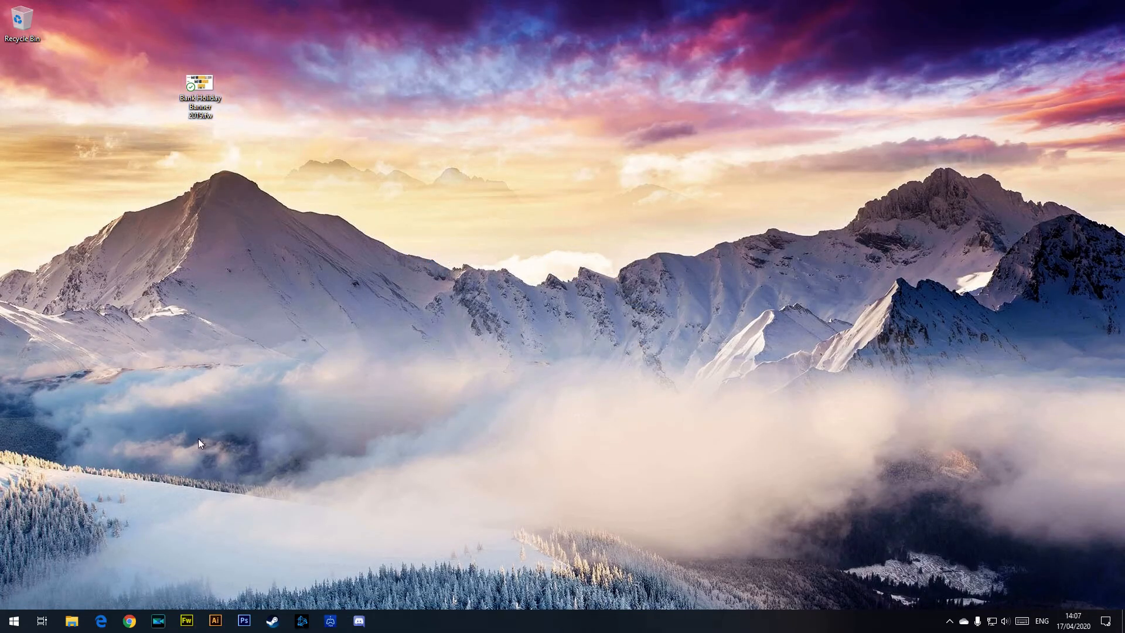
- Create a folder named Amber on the Work and Personal (E:) drive in File Explorer and open it
left_click(82, 625)
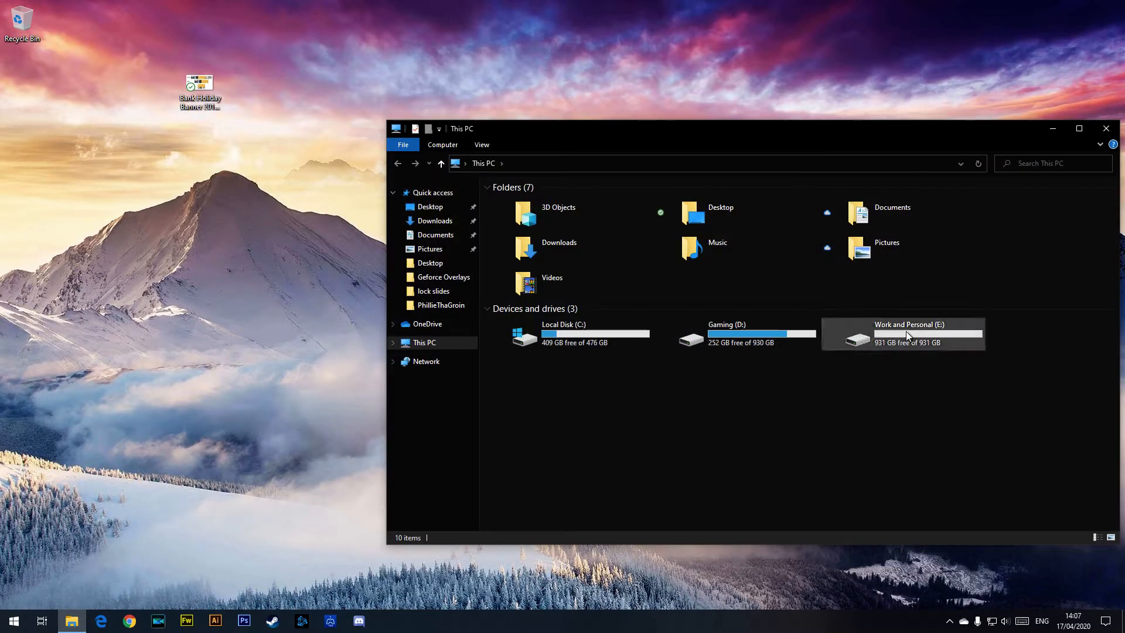
double_click(906, 332)
right_click(603, 318)
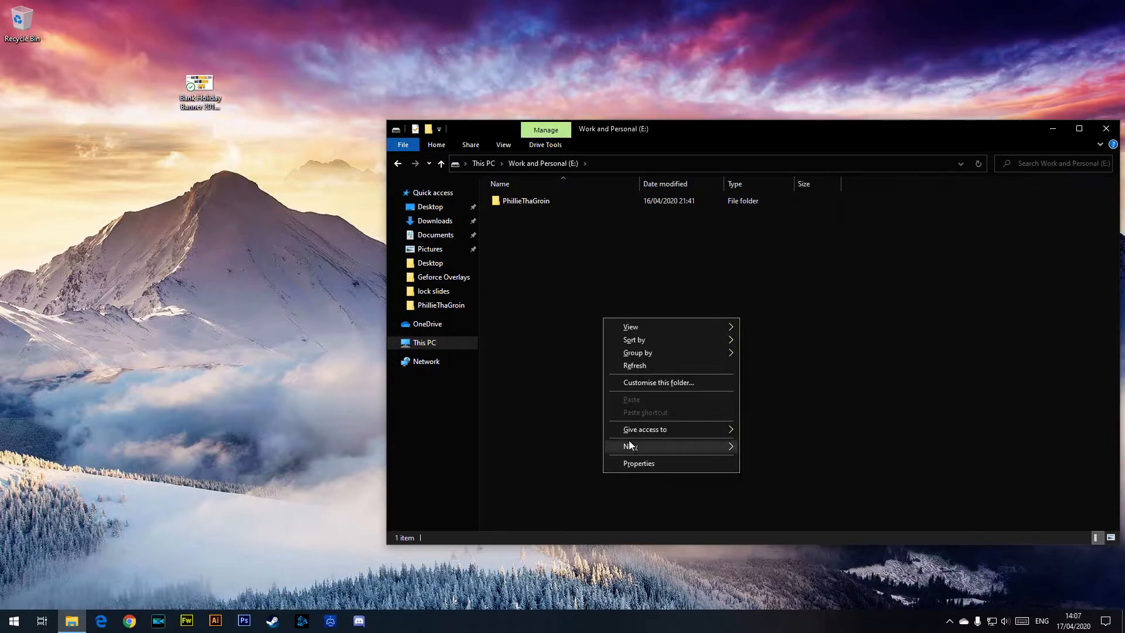
mouse_move(631, 446)
left_click(765, 444)
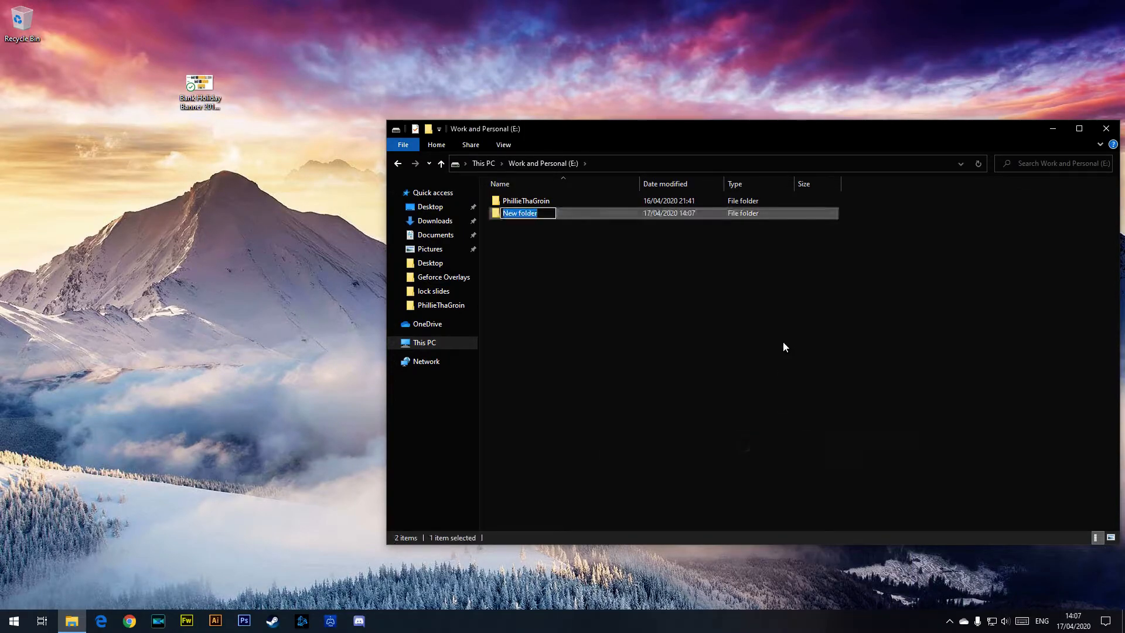
type("Amber")
left_click(621, 304)
double_click(516, 213)
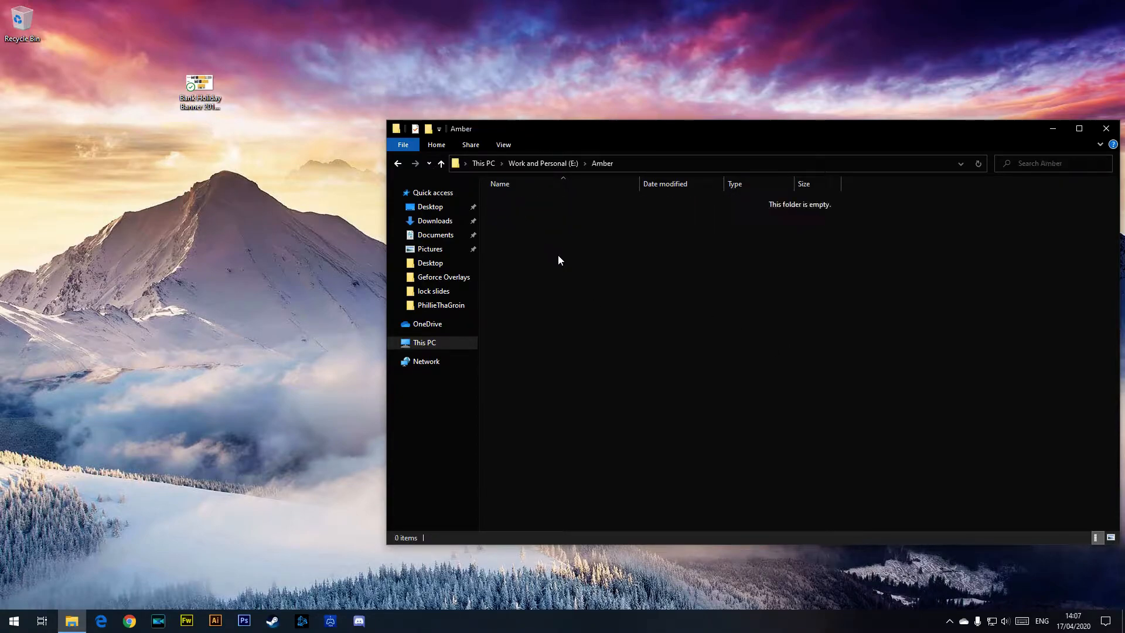
- Copy the Bank Holiday Banner 2019.fw file from the desktop into the Amber folder
left_click_drag(790, 129, 717, 60)
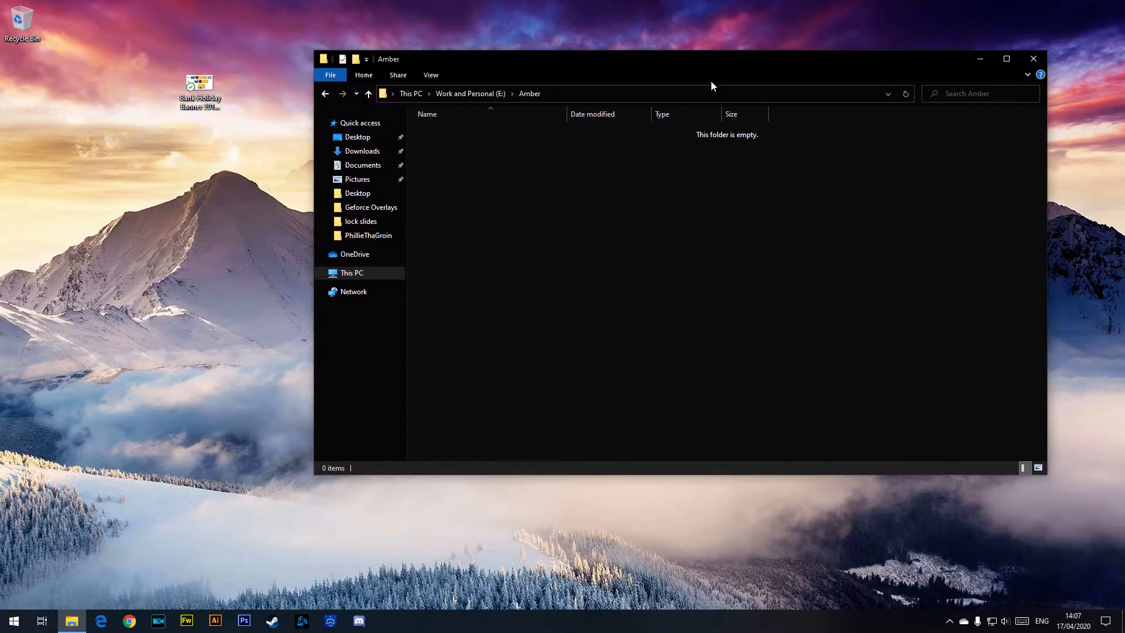
left_click_drag(200, 85, 475, 165)
left_click(267, 185)
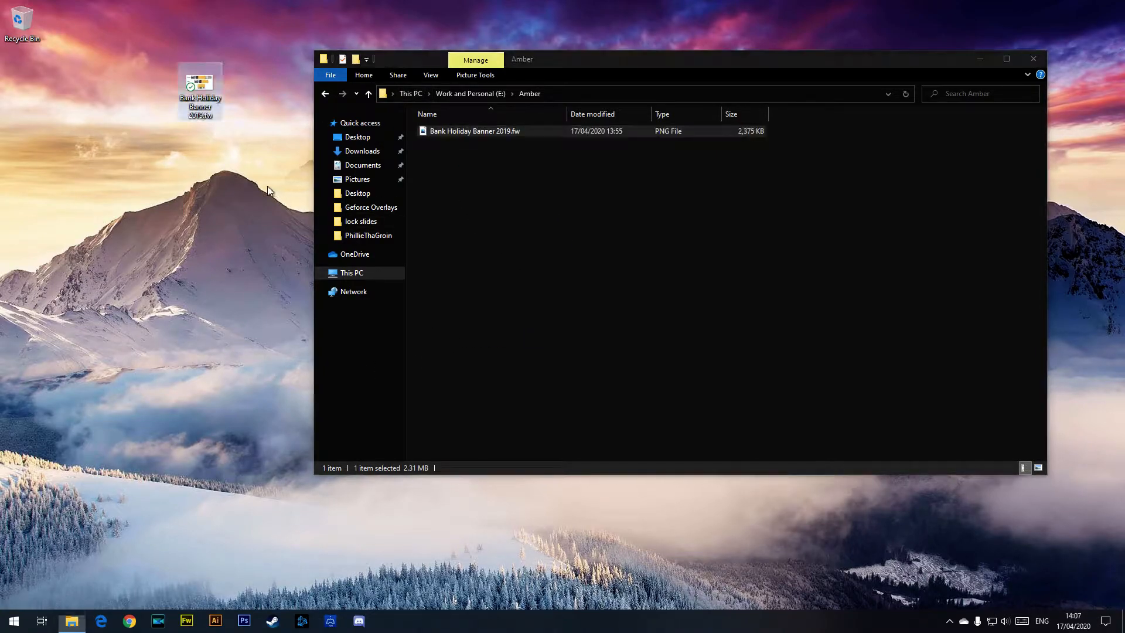
- Delete the original banner file from the desktop and empty the Recycle Bin
left_click_drag(199, 93, 21, 26)
right_click(21, 26)
left_click(50, 48)
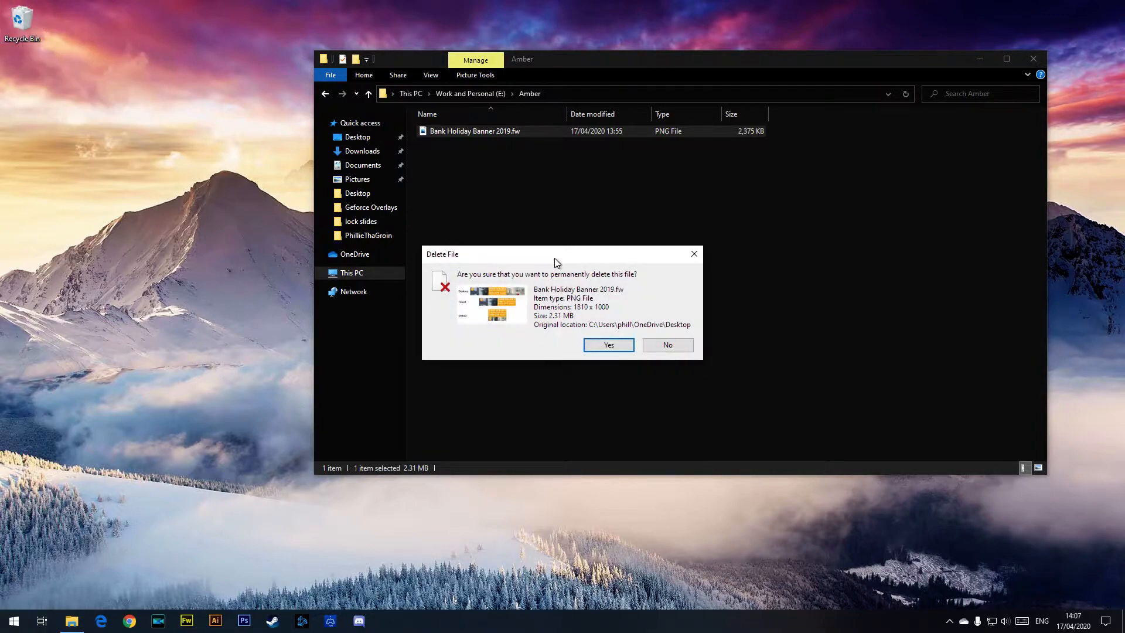
left_click(604, 346)
- Open the Bank Holiday Banner 2019.fw copy in the Amber folder with Adobe Fireworks CS6
left_click(463, 217)
right_click(445, 132)
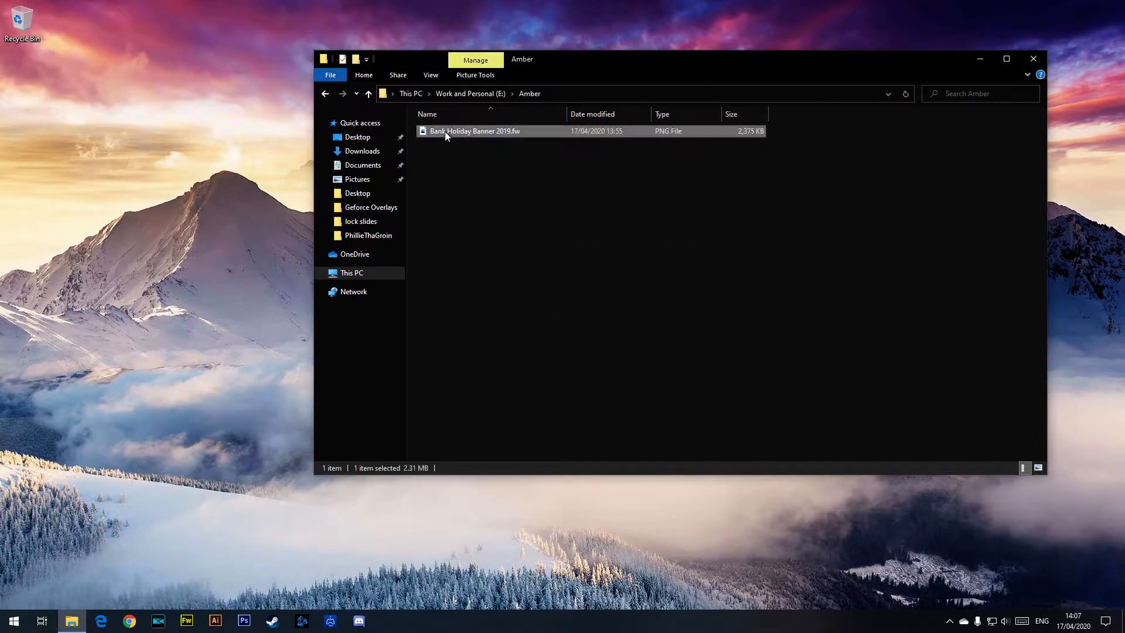
mouse_move(536, 319)
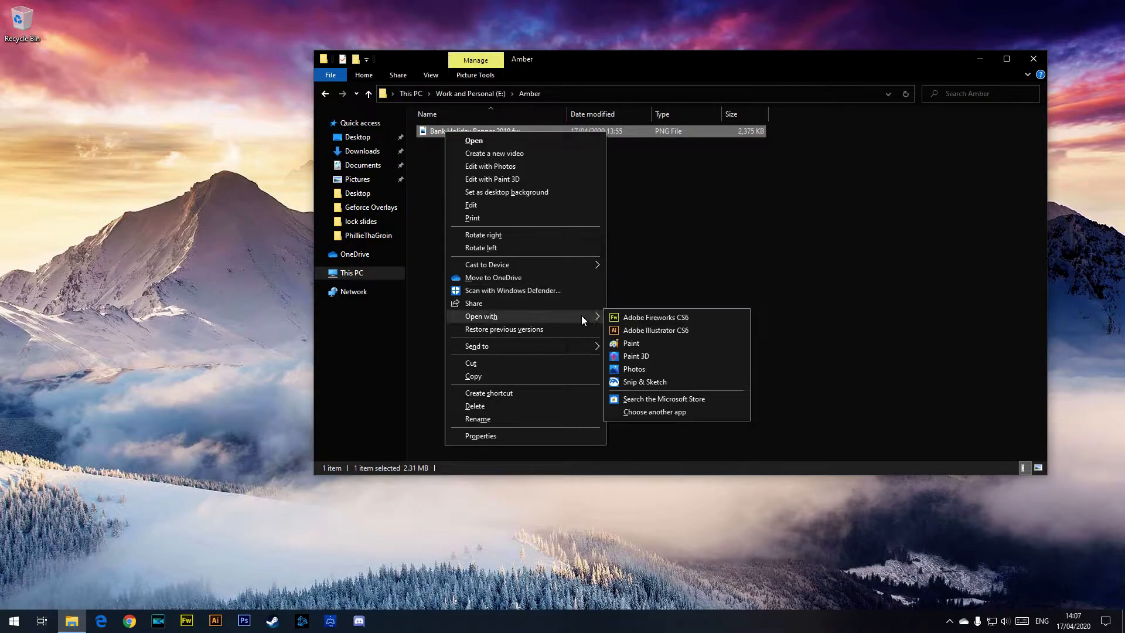
left_click(627, 317)
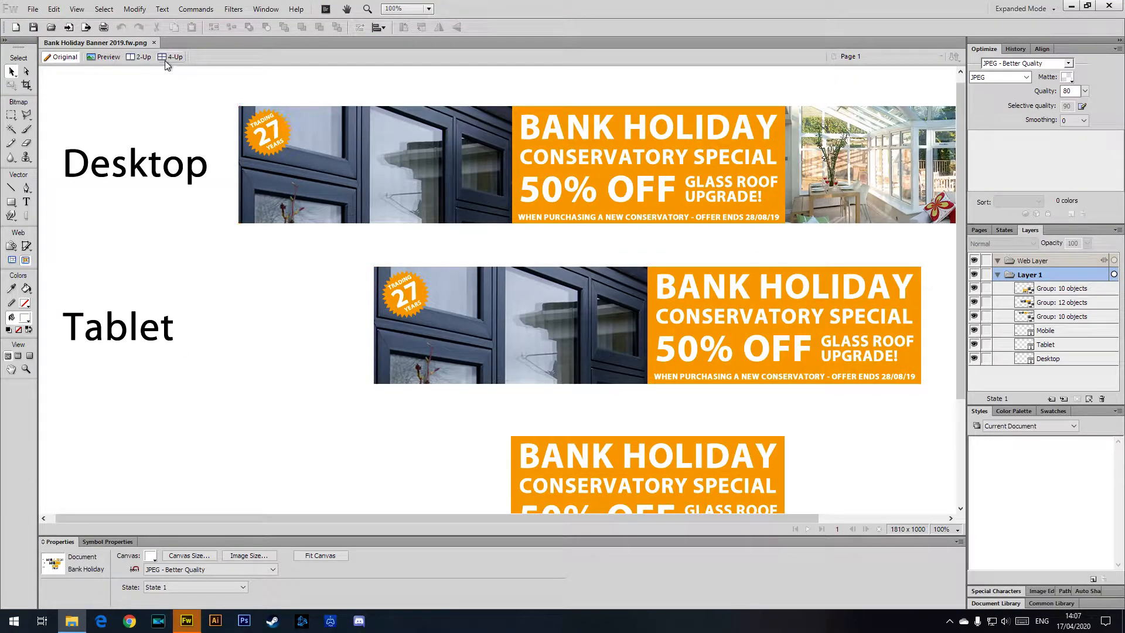
- Save the document under the new name NHS Banner.fw in the Amber folder as a Fireworks PNG
left_click(33, 9)
left_click(72, 143)
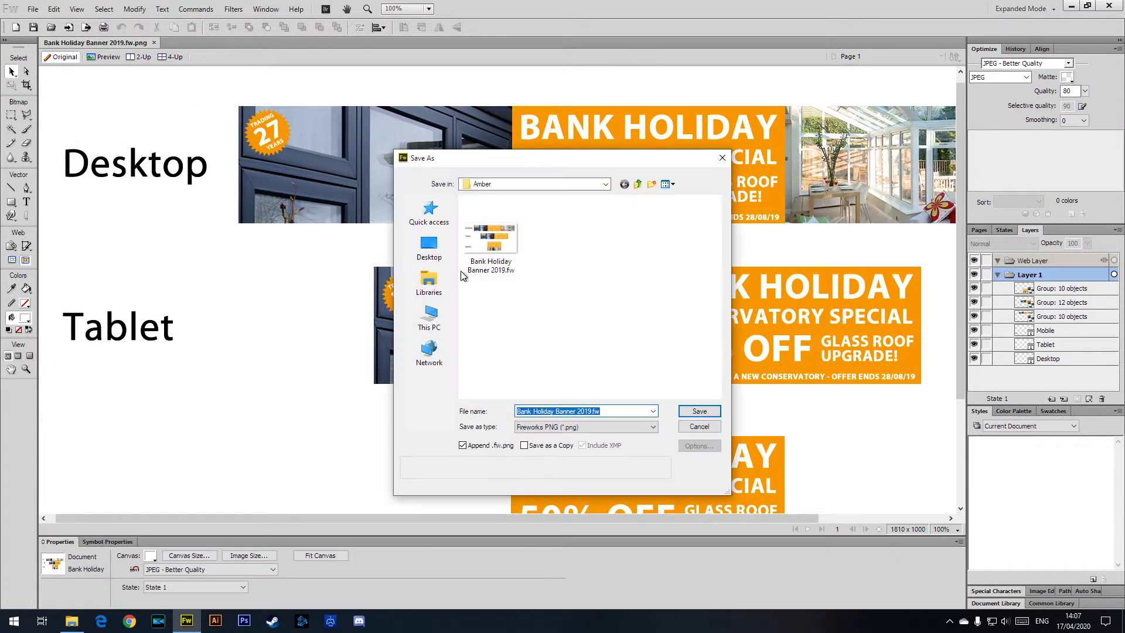
left_click_drag(592, 411, 484, 404)
type("NHS Banner")
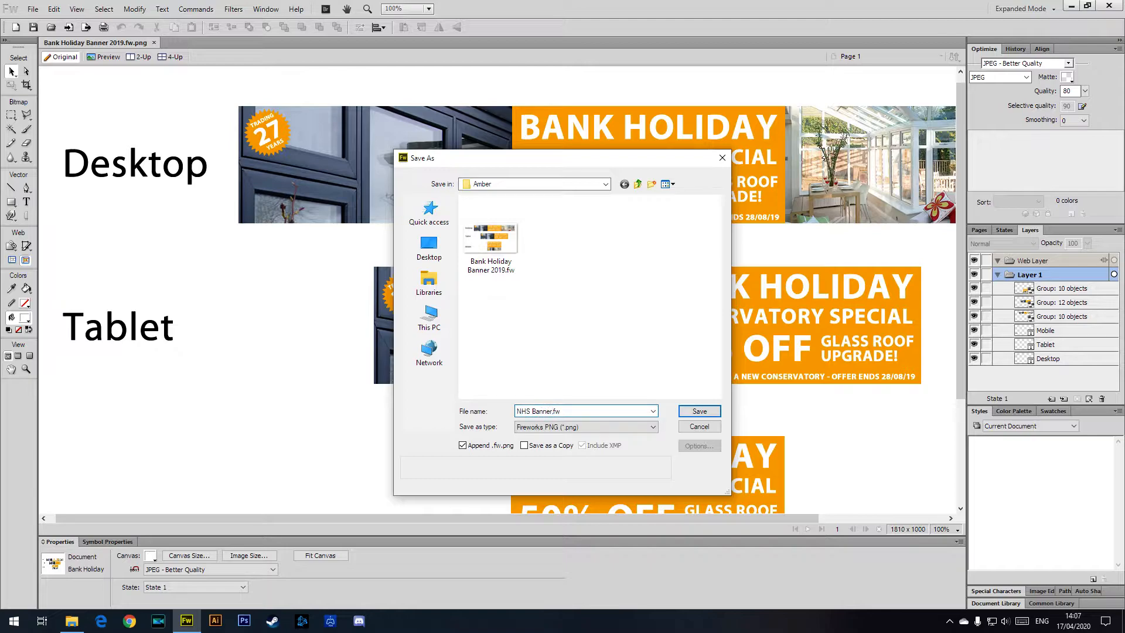
left_click(689, 414)
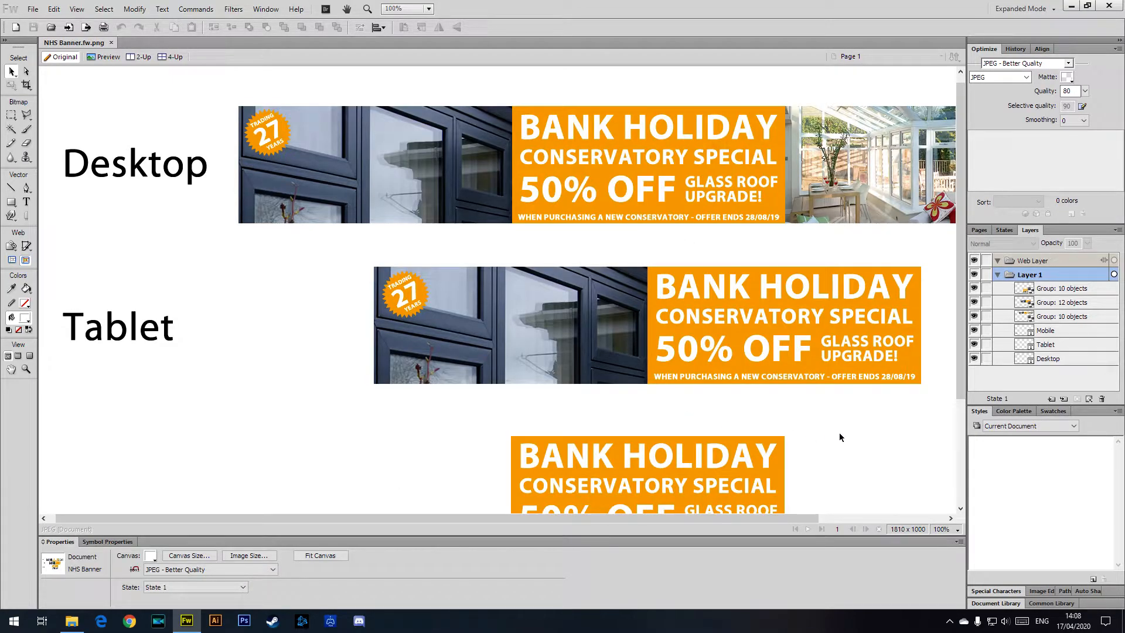
- Ungroup the Mobile banner and delete the two photos and the trading-years badge beneath its orange text block
key("ctrl+minus")
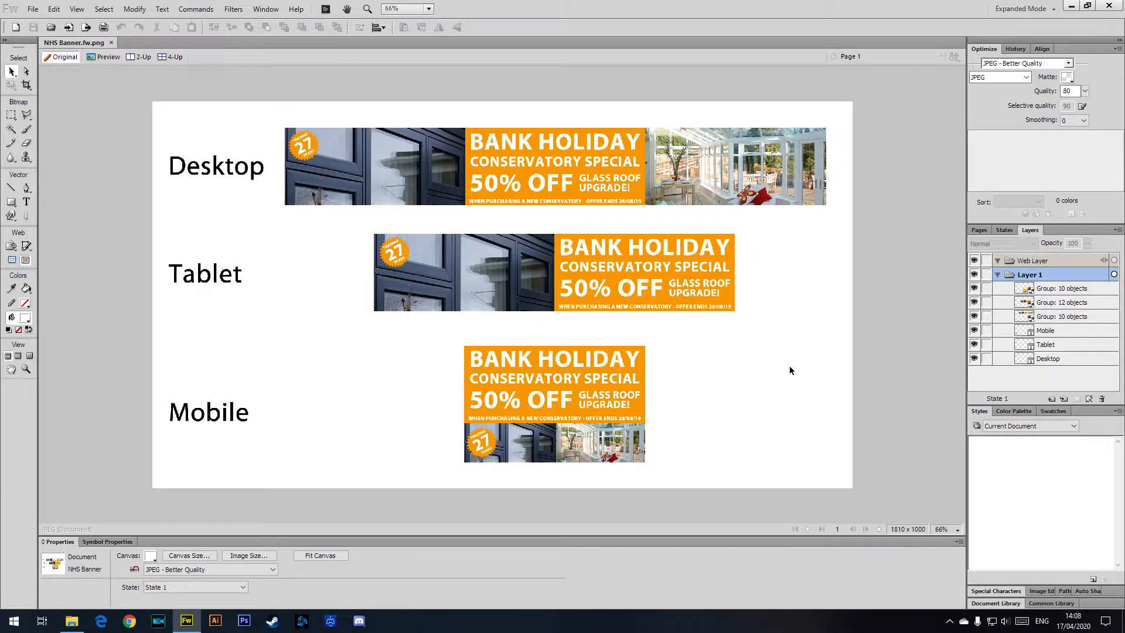
left_click(536, 361)
left_click(134, 9)
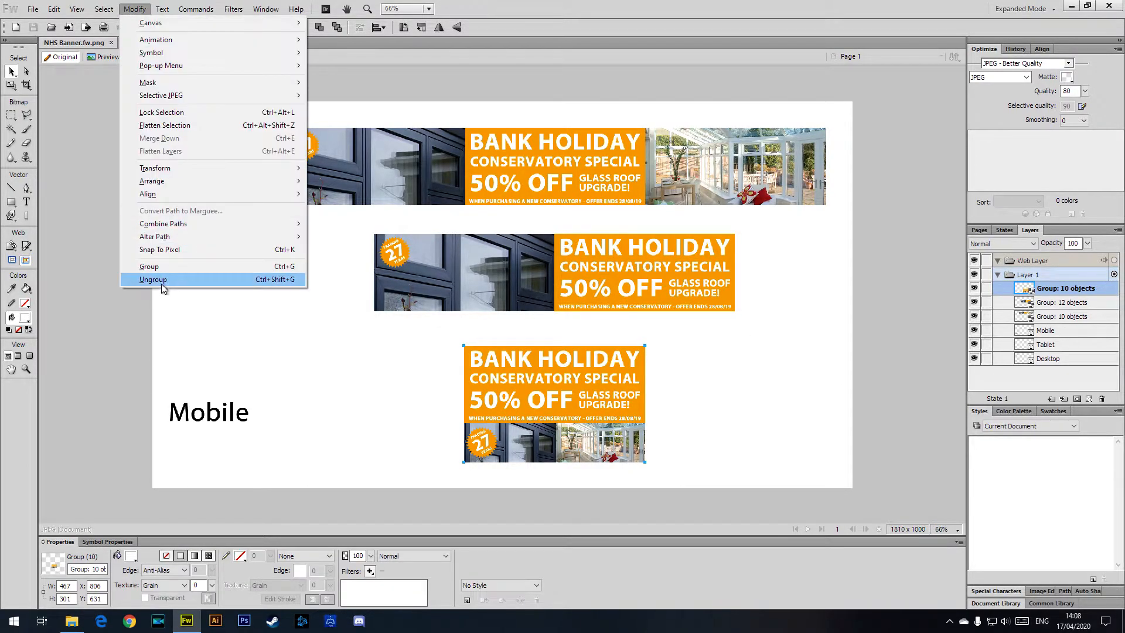
left_click(159, 283)
left_click_drag(660, 469, 440, 428)
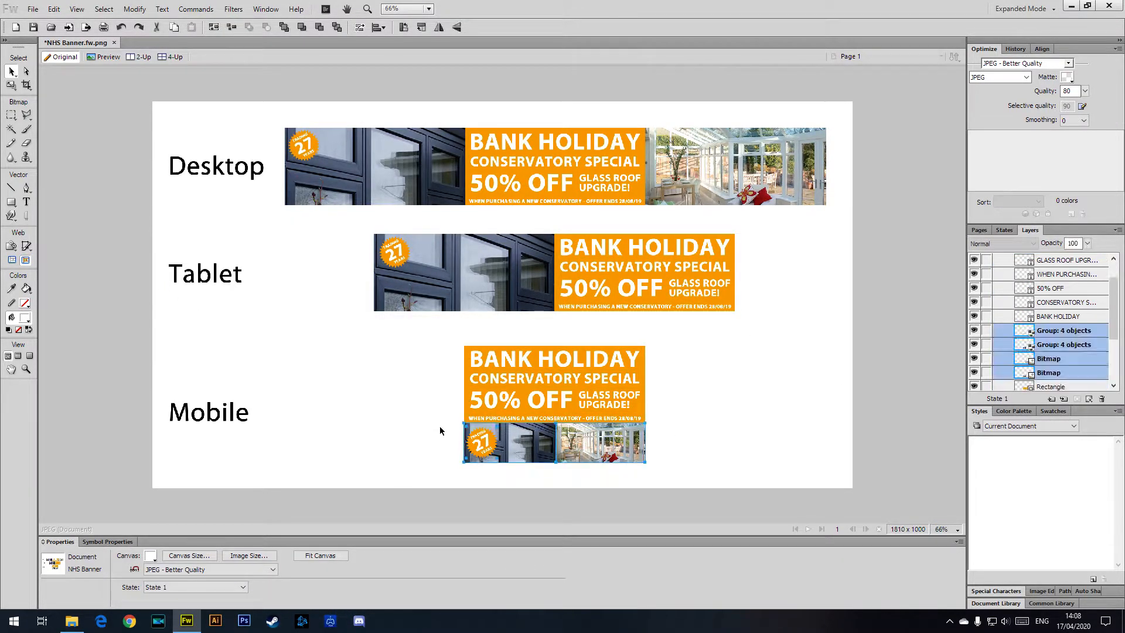
key("Delete")
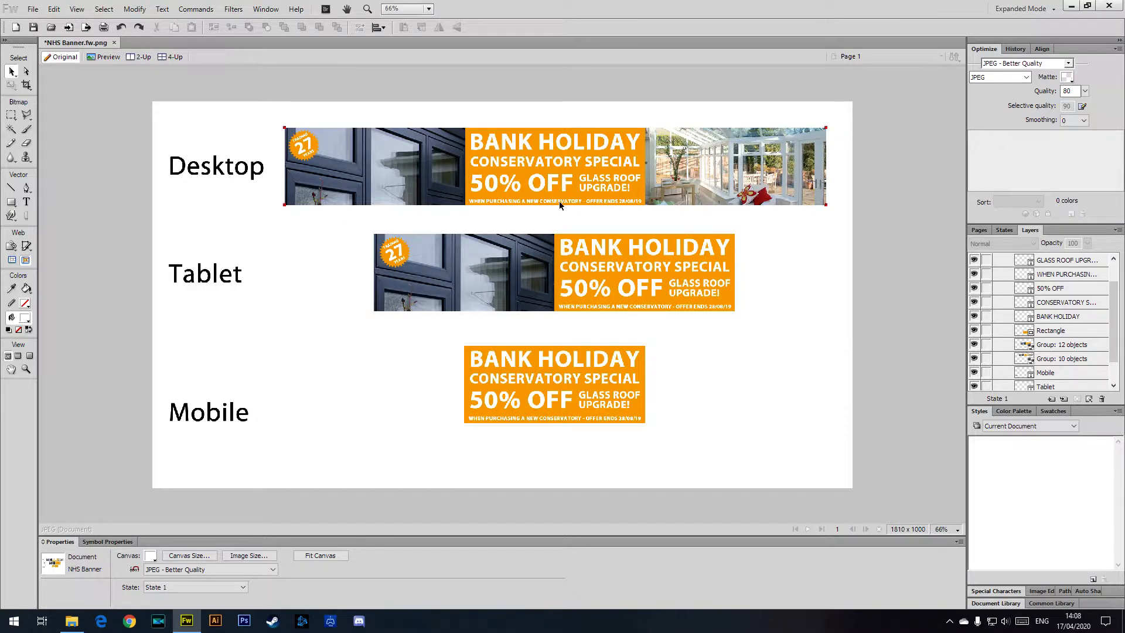
left_click(623, 189)
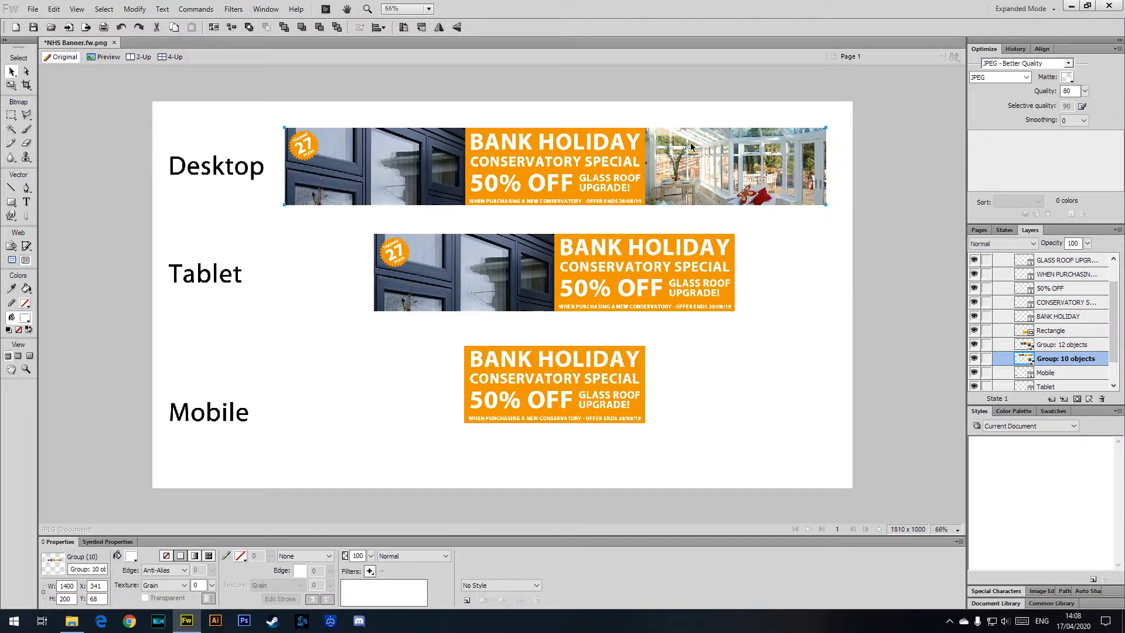
left_click(476, 253)
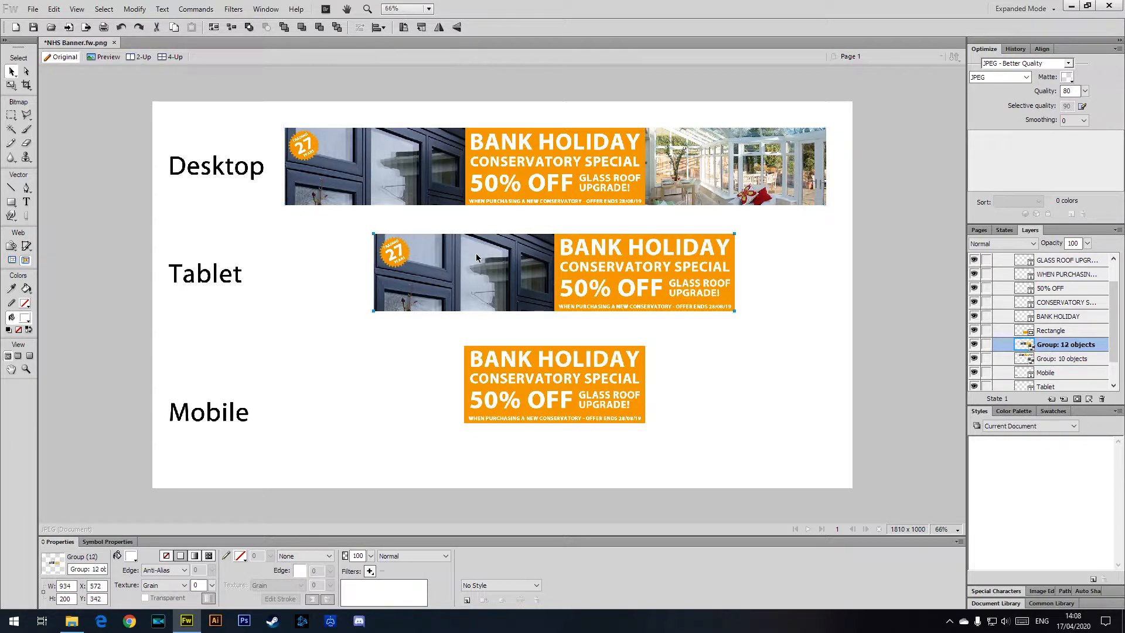
left_click(757, 342)
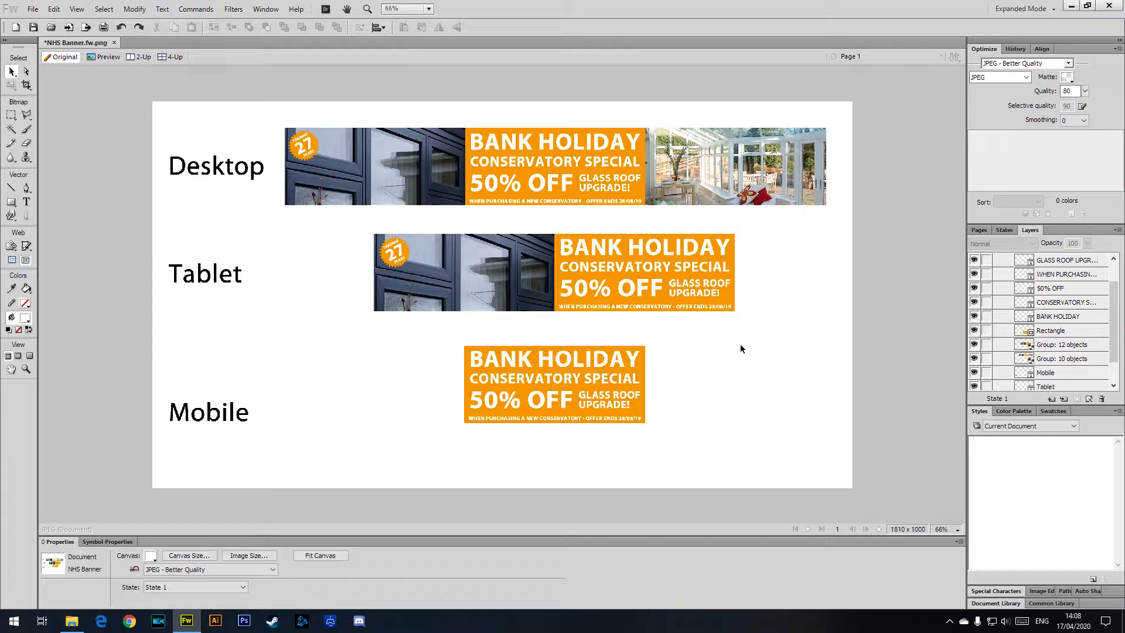
left_click(539, 161)
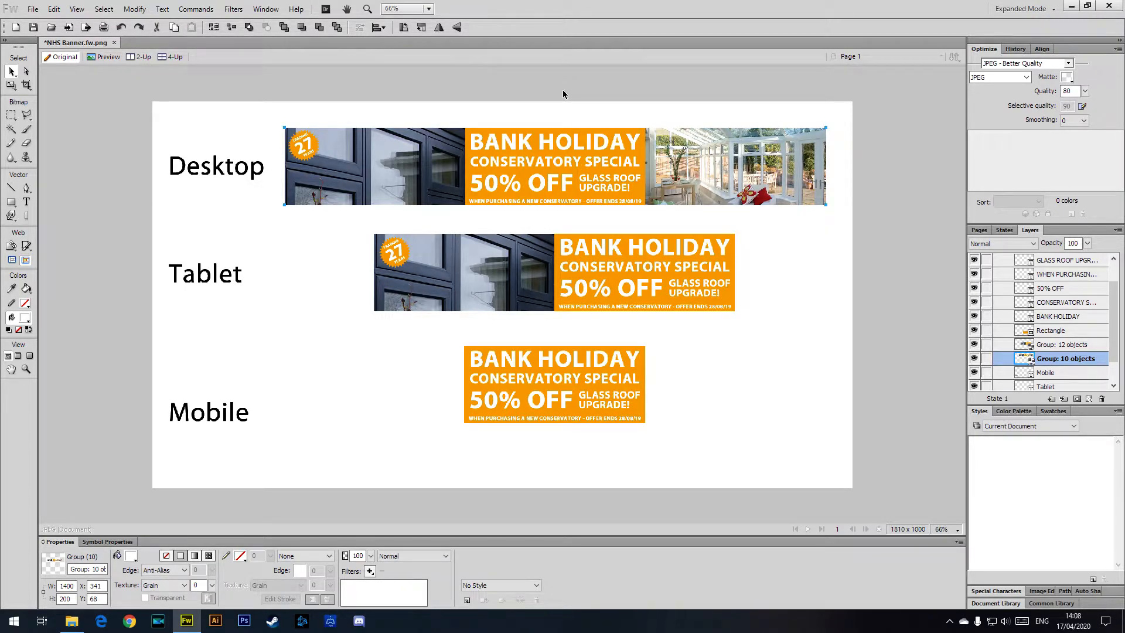
- Ungroup the Desktop banner so its text, photos and rectangle can be edited separately
key("ctrl+1")
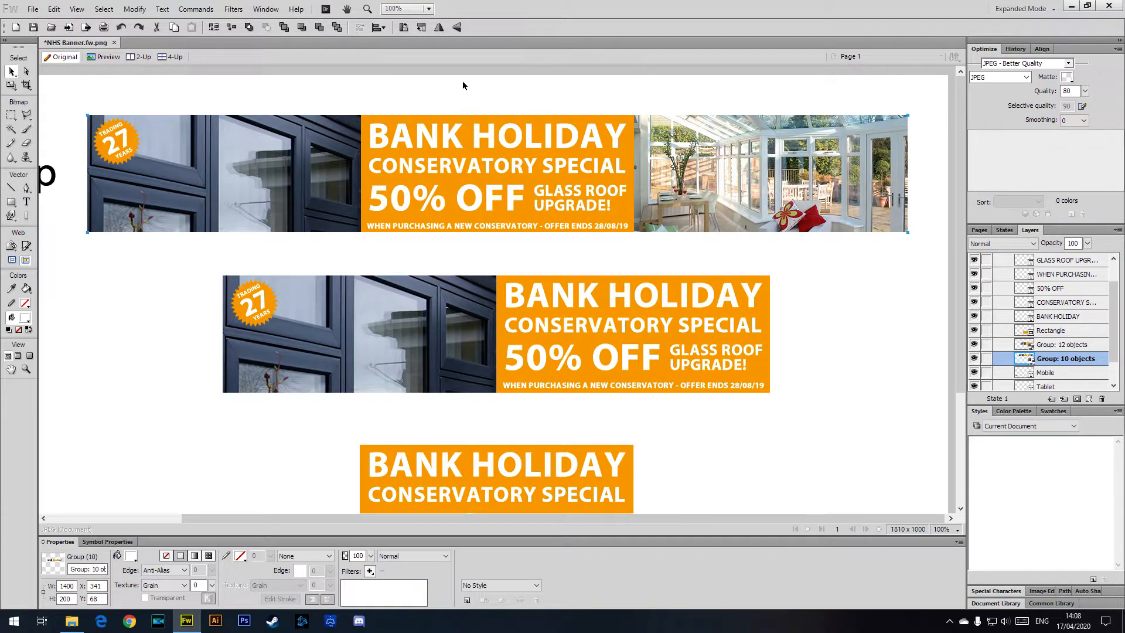
scroll(534, 161, "down", 5)
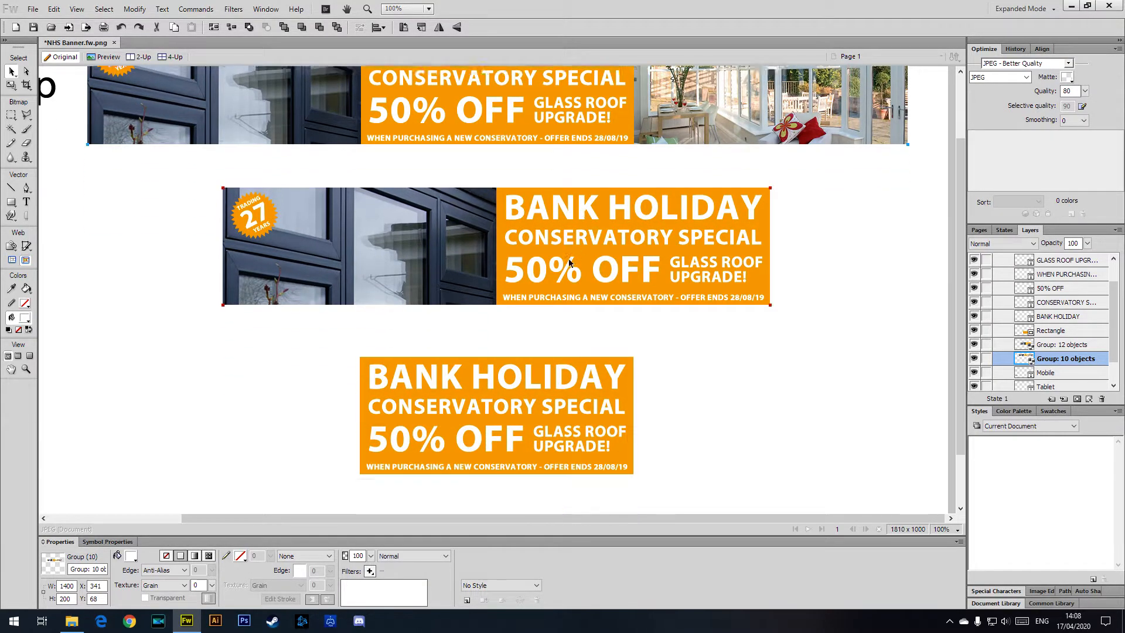
mouse_move(518, 521)
left_mouse_down()
mouse_move(386, 521)
mouse_move(518, 520)
left_mouse_up()
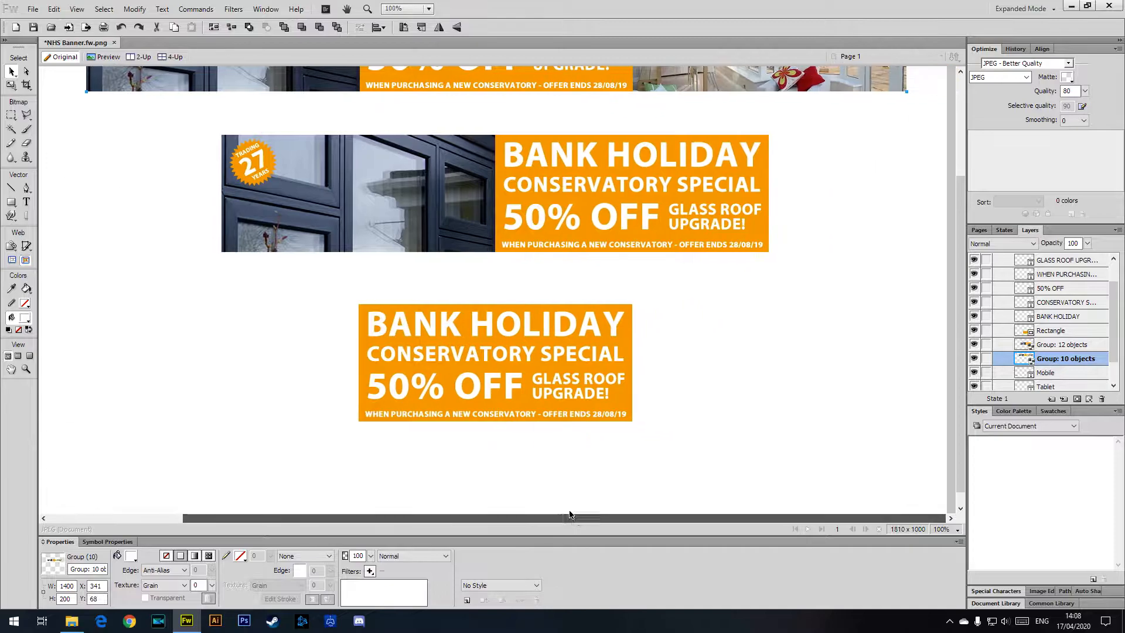
scroll(397, 300, "up", 5)
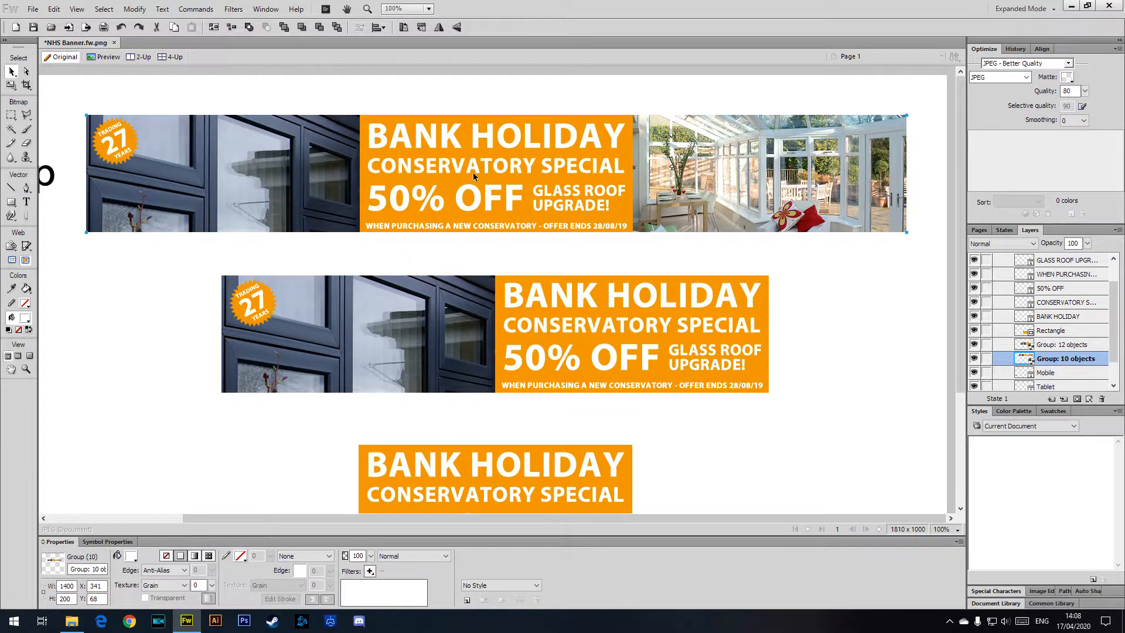
left_click(134, 9)
left_click(170, 280)
left_click(521, 87)
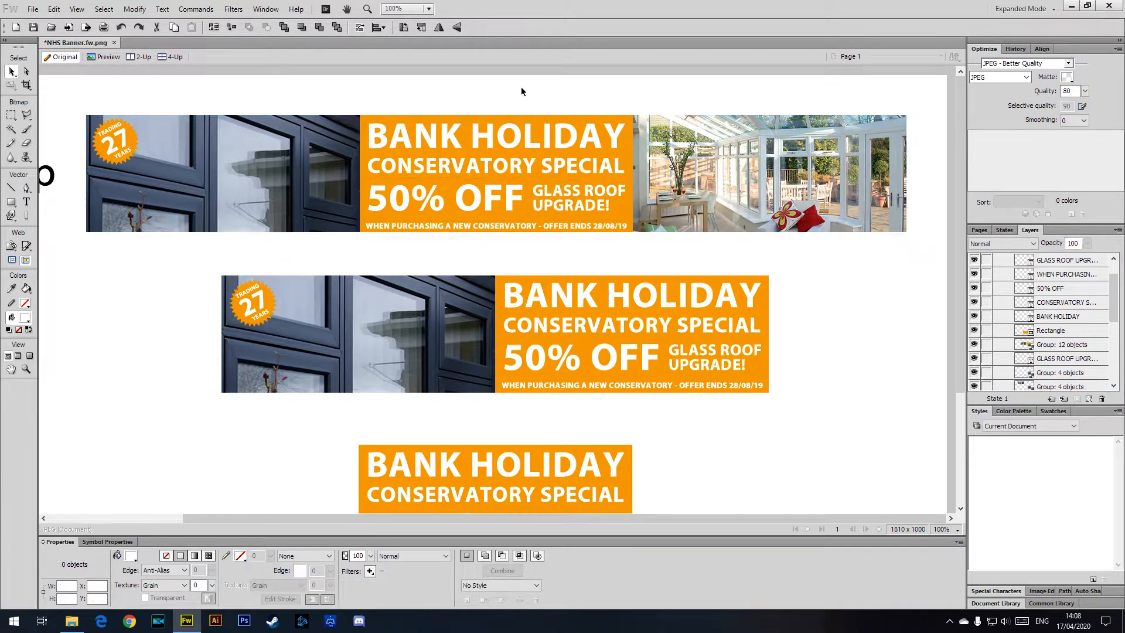
- Replace the BANK HOLIDAY heading in the Desktop banner with THANK YOU
left_click(428, 129)
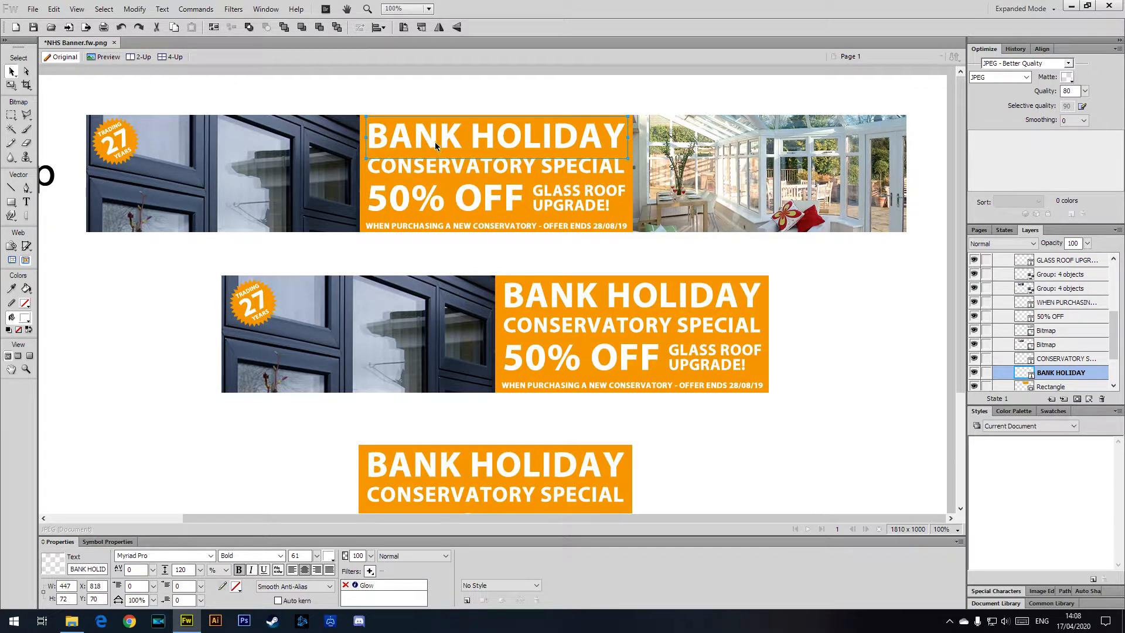
double_click(435, 145)
left_click_drag(368, 136, 629, 123)
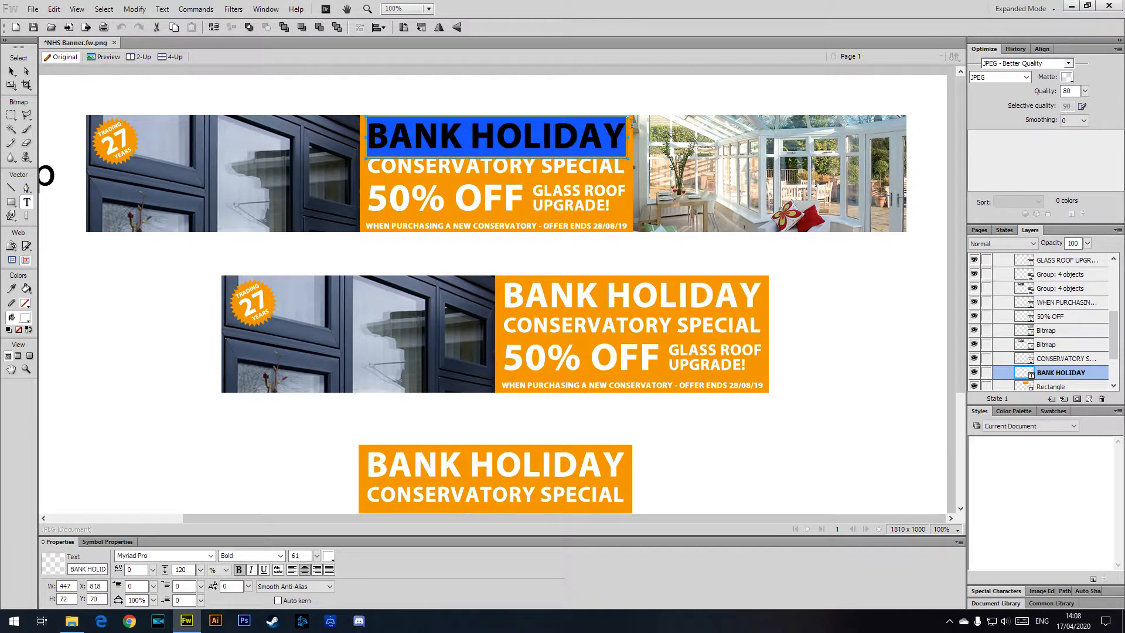
type("THANK YOU")
left_click(11, 71)
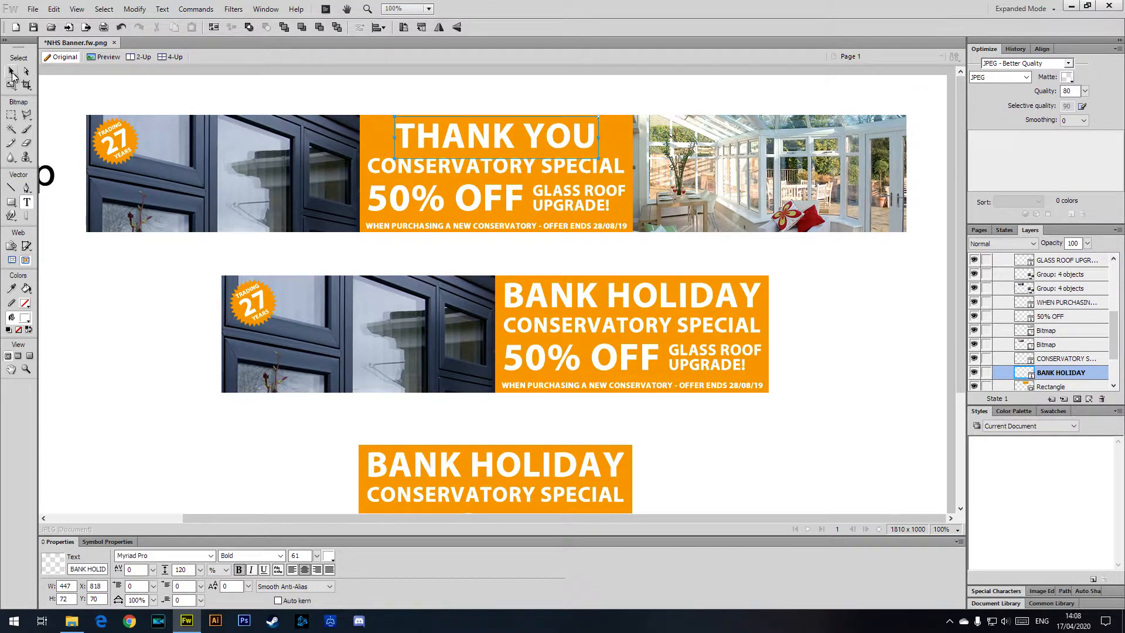
left_click(352, 95)
left_click(455, 139)
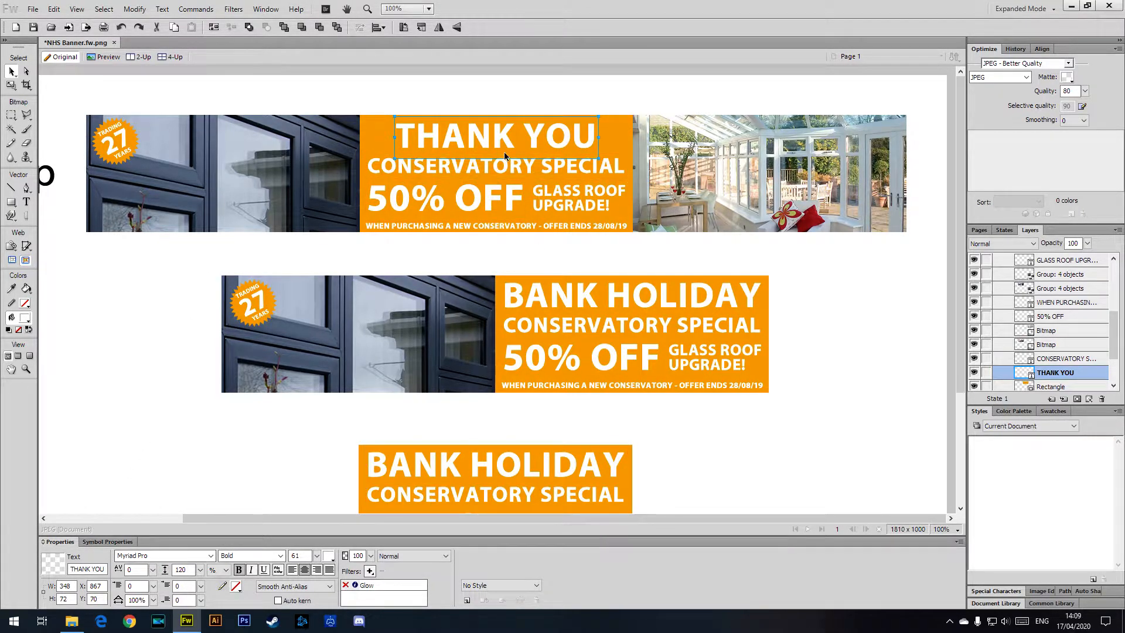
left_click(856, 294)
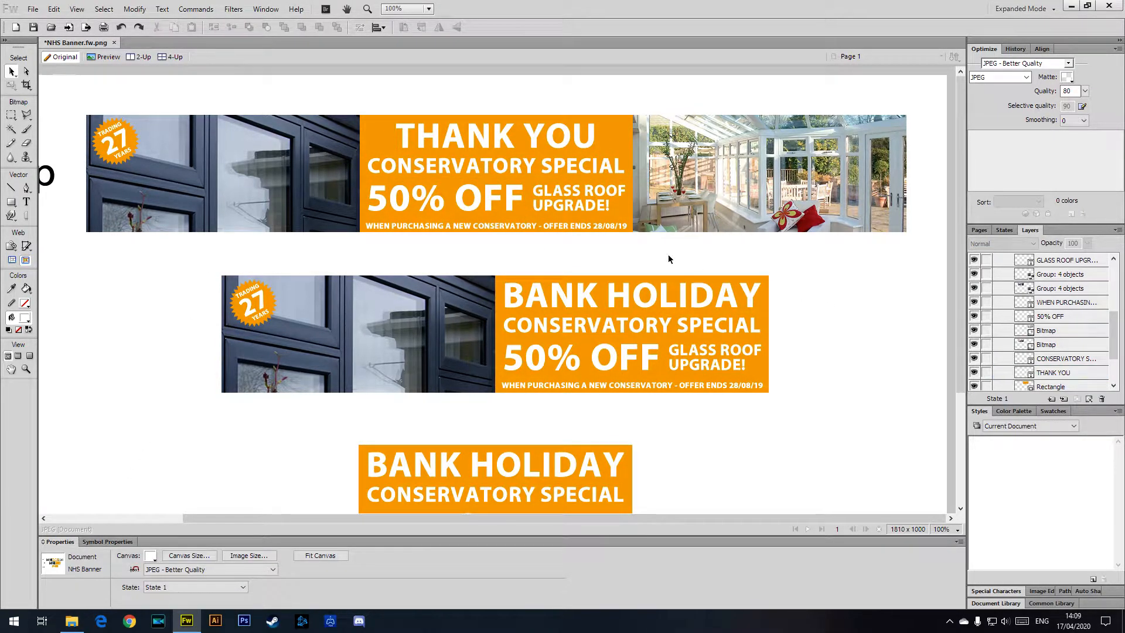
- Replace the CONSERVATORY SPECIAL line in the Desktop banner with "To our amazing NHS staff"
double_click(412, 167)
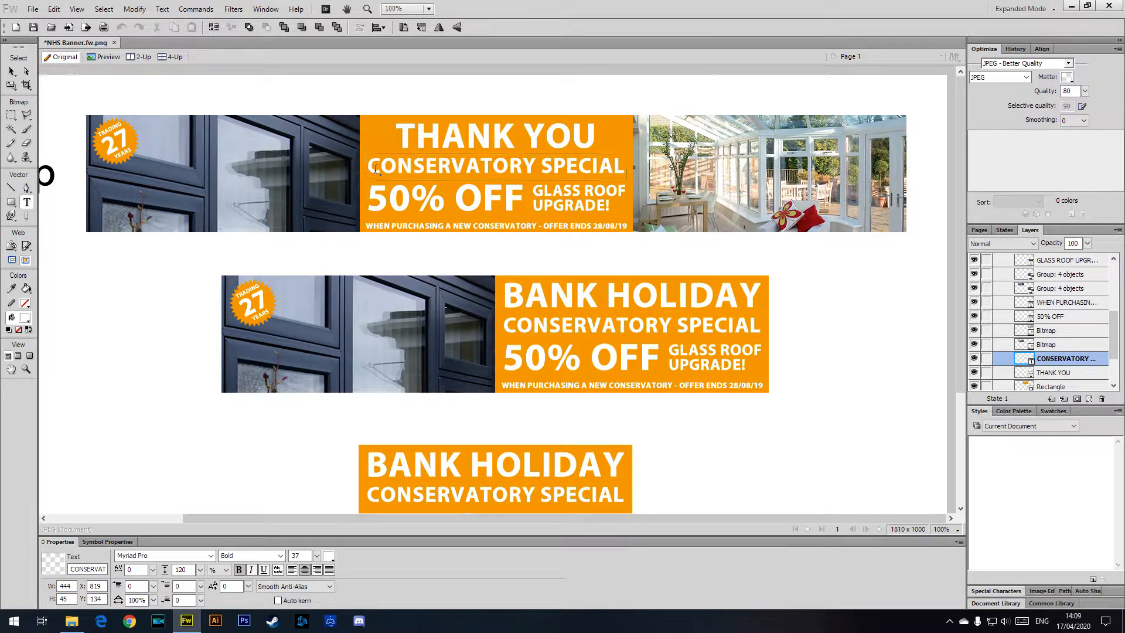
left_click_drag(356, 169, 630, 168)
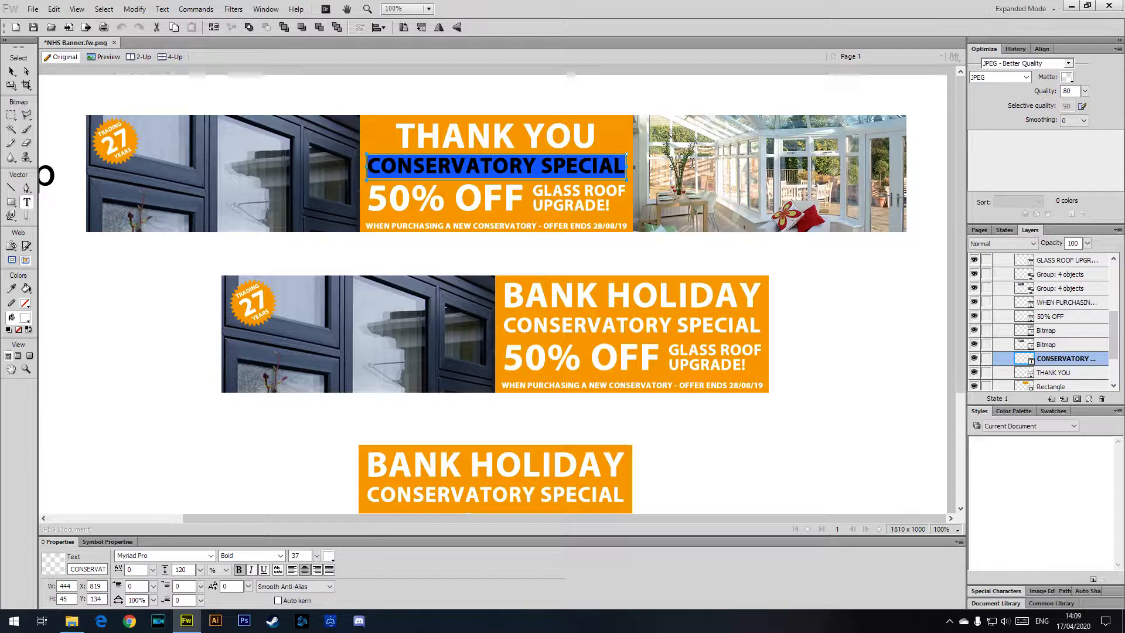
type("To")
type("our")
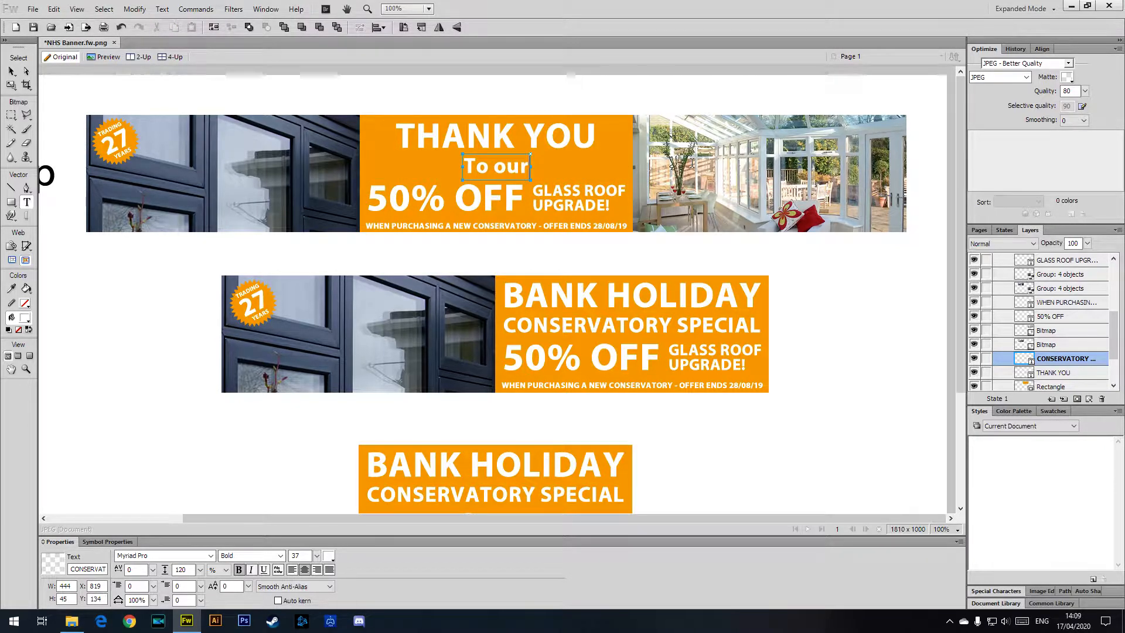
type(" a")
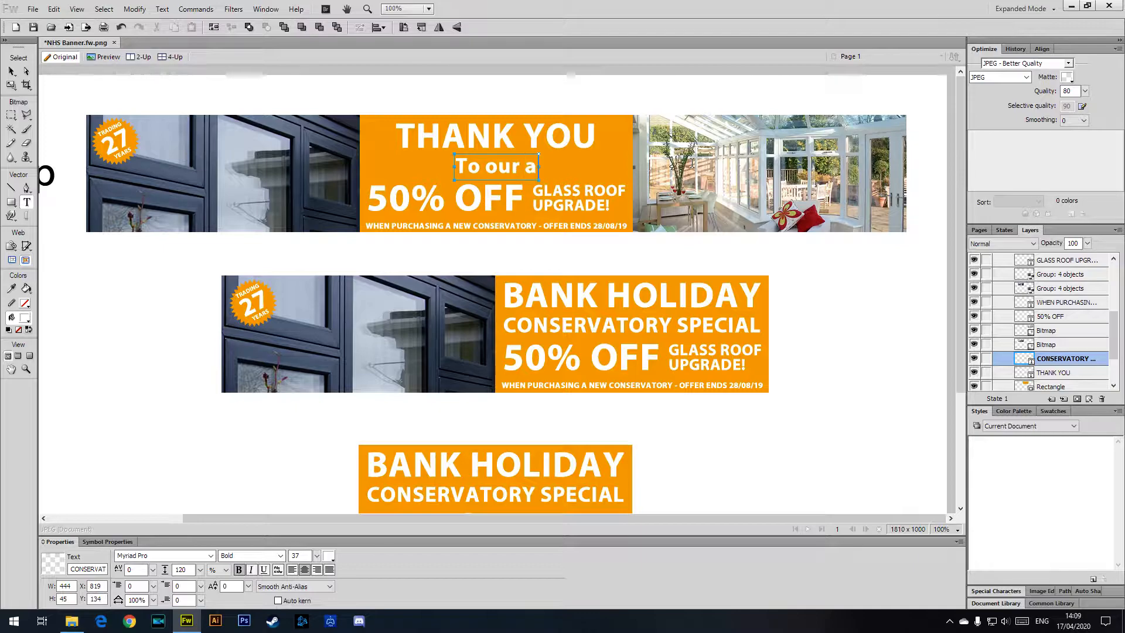
type("mazing NHS")
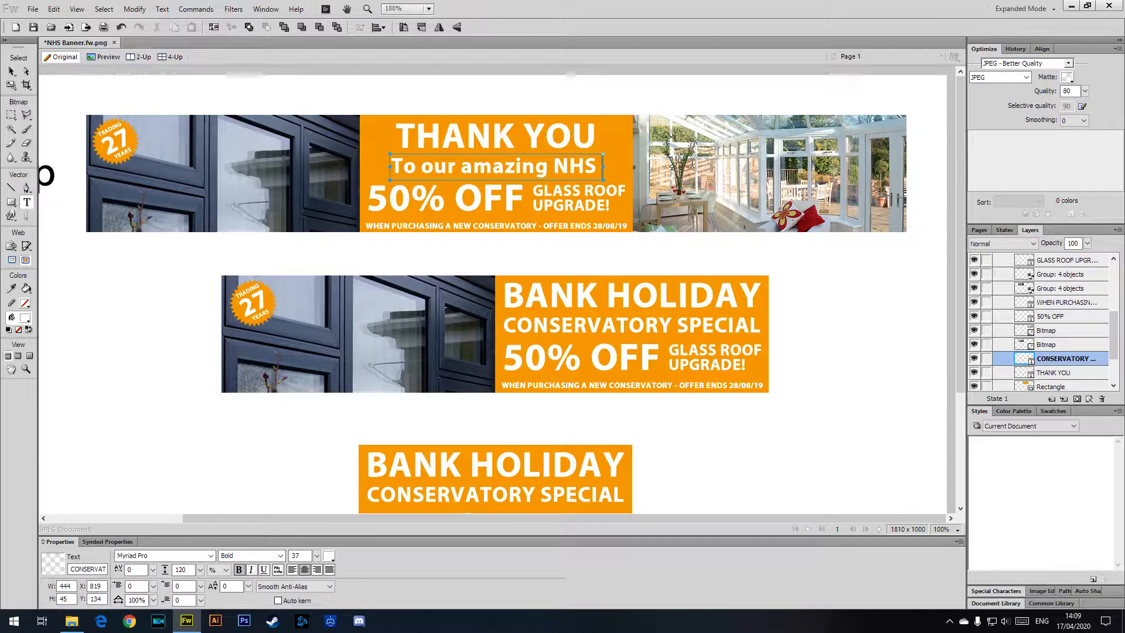
type(" staff")
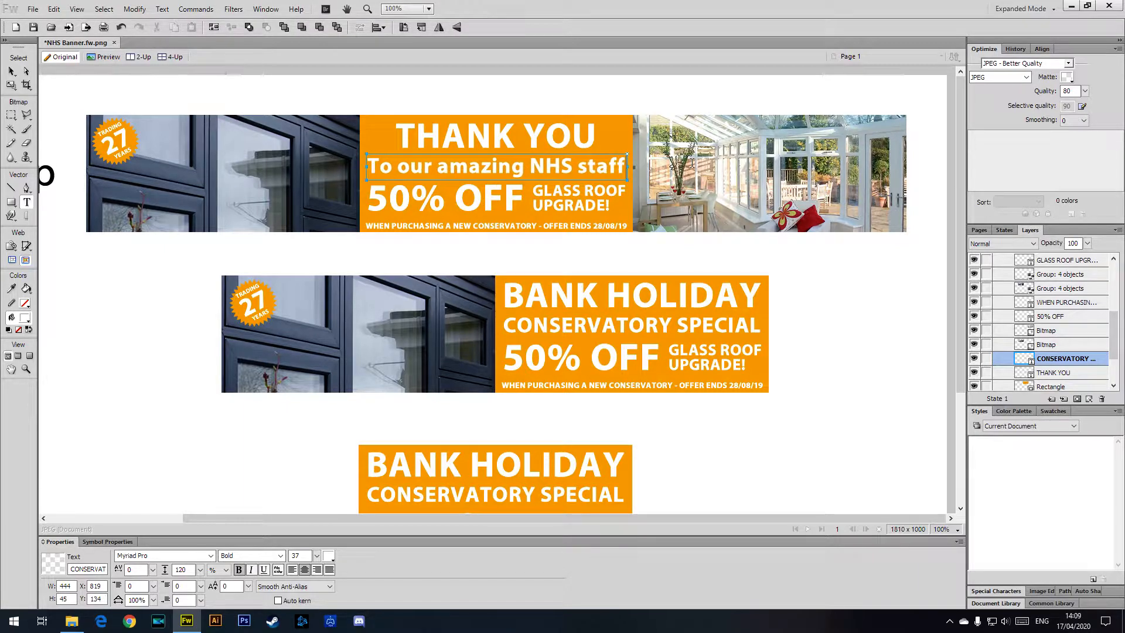
left_click(11, 72)
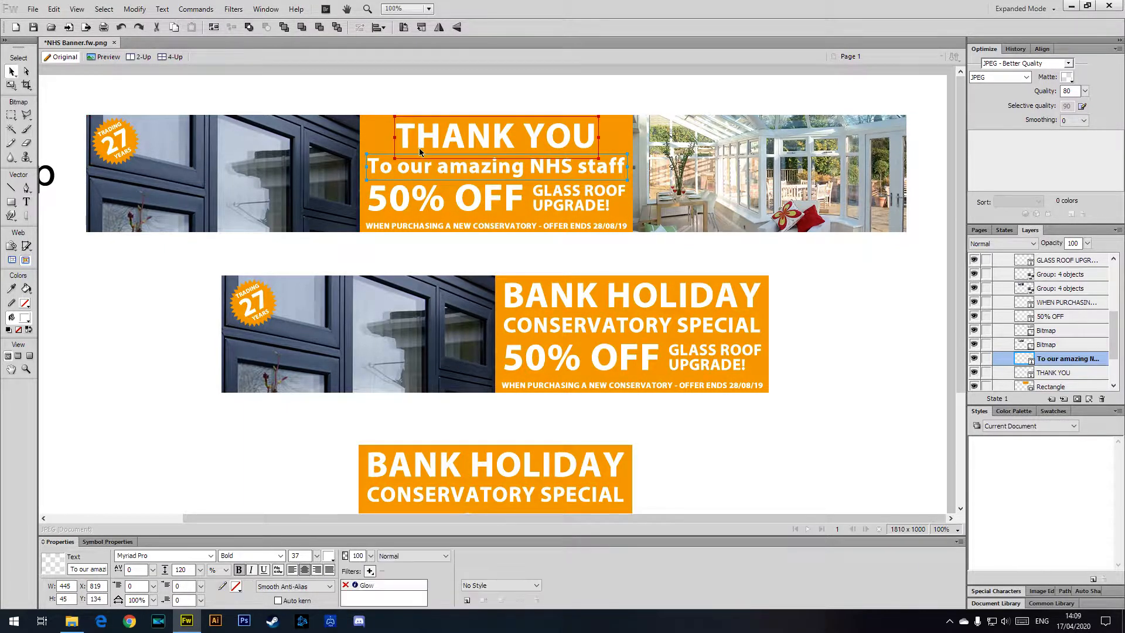
- Delete the offer small print and the GLASS ROOF UPGRADE! text from the Desktop banner, and select its 50% OFF text
left_click(495, 227)
key("Delete")
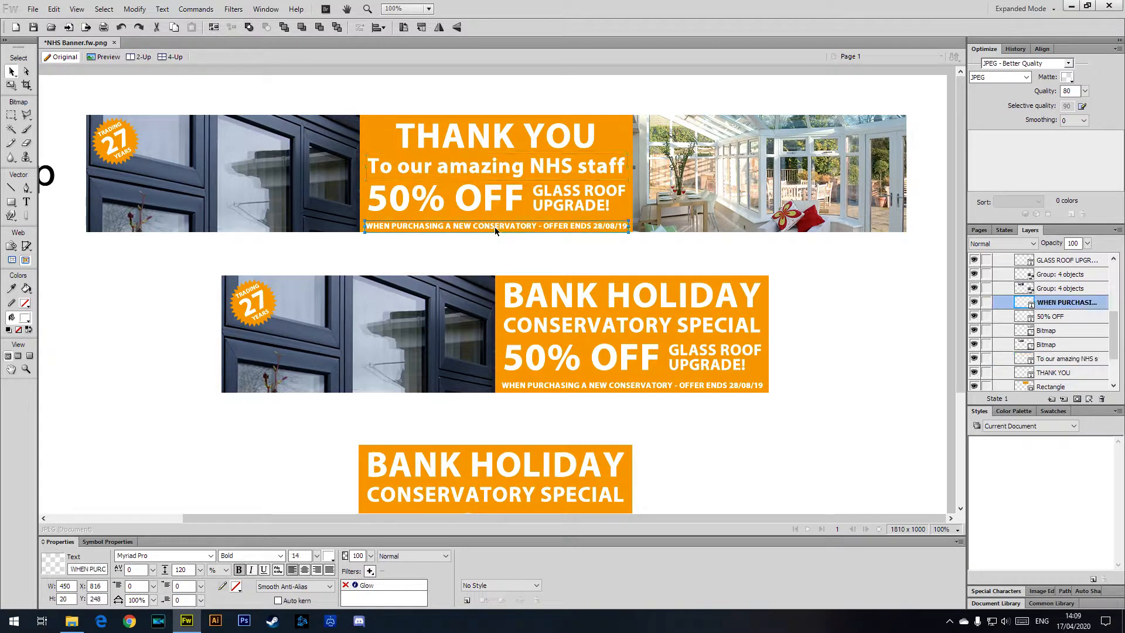
left_click(574, 196)
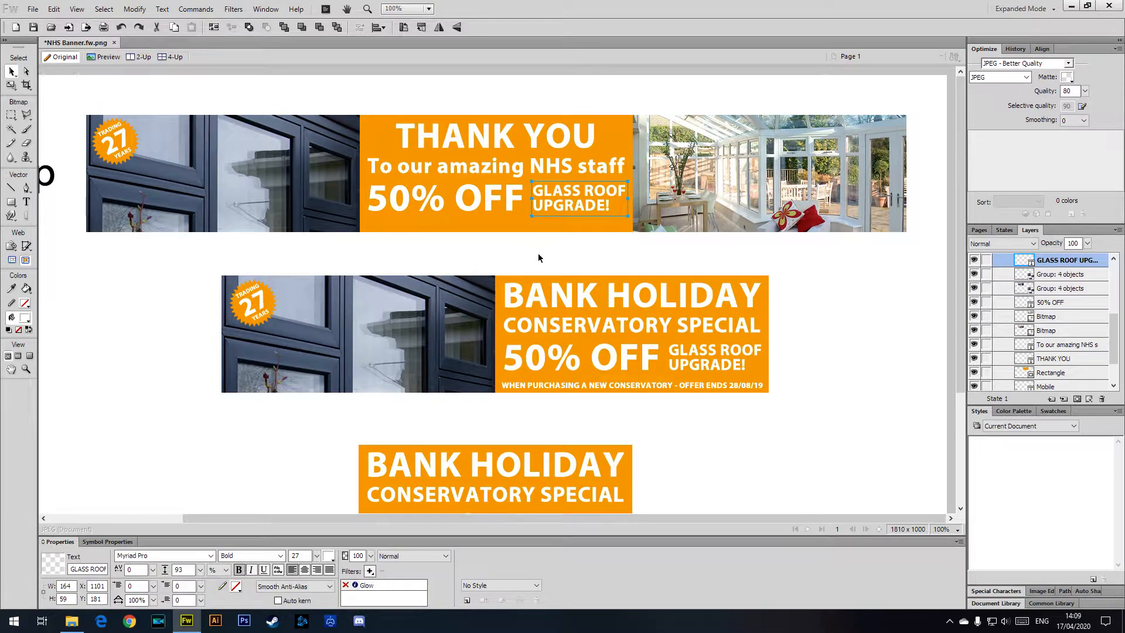
key("Delete")
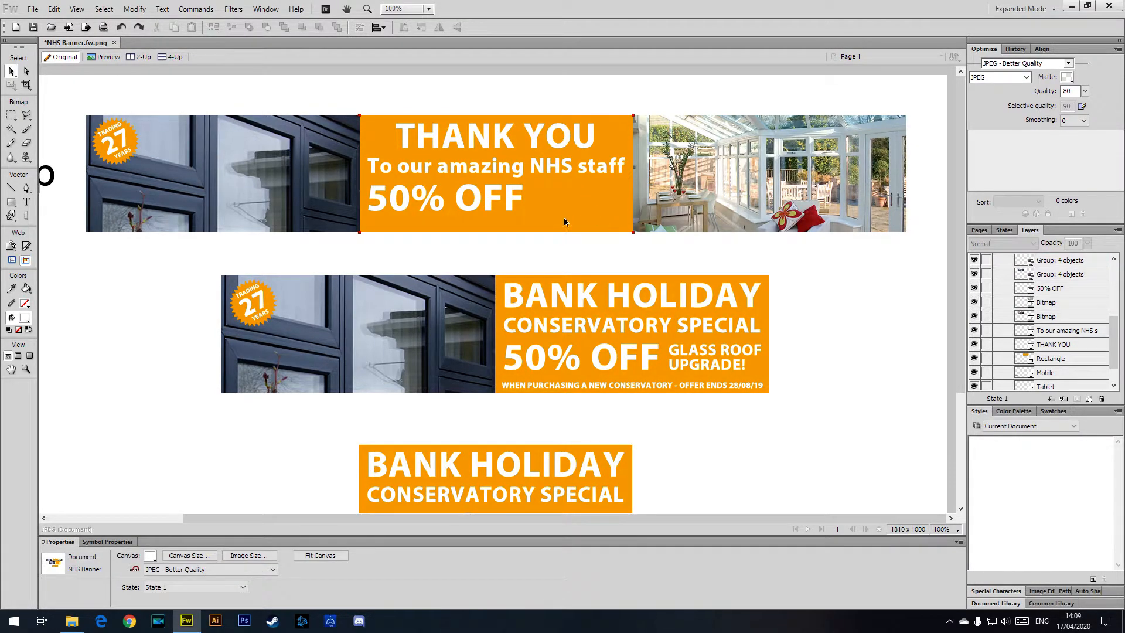
left_click(488, 202)
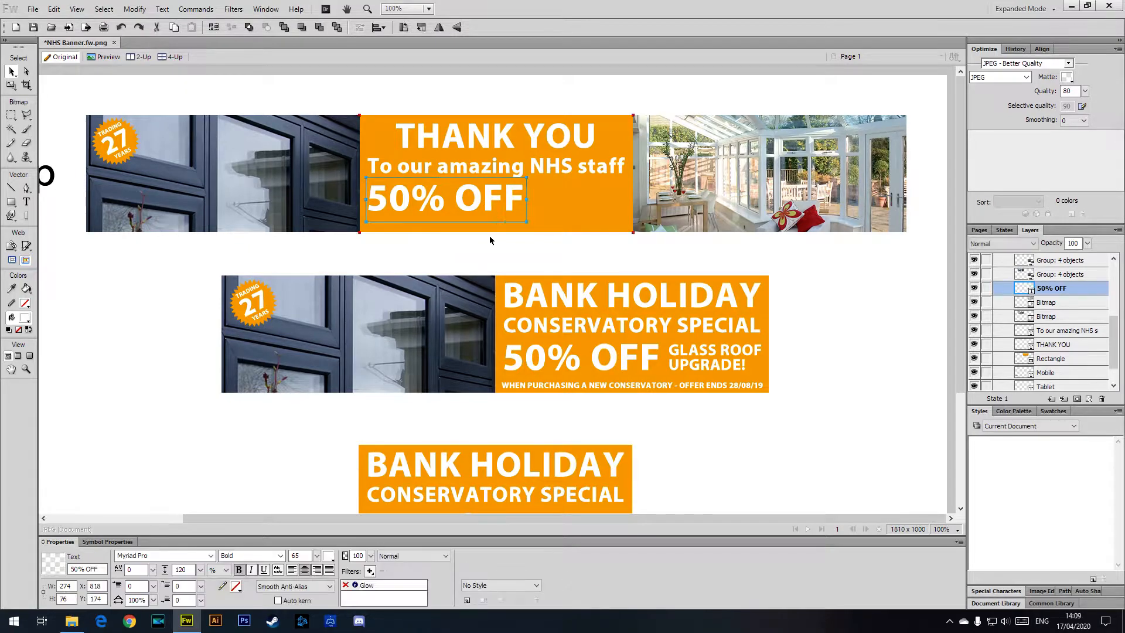
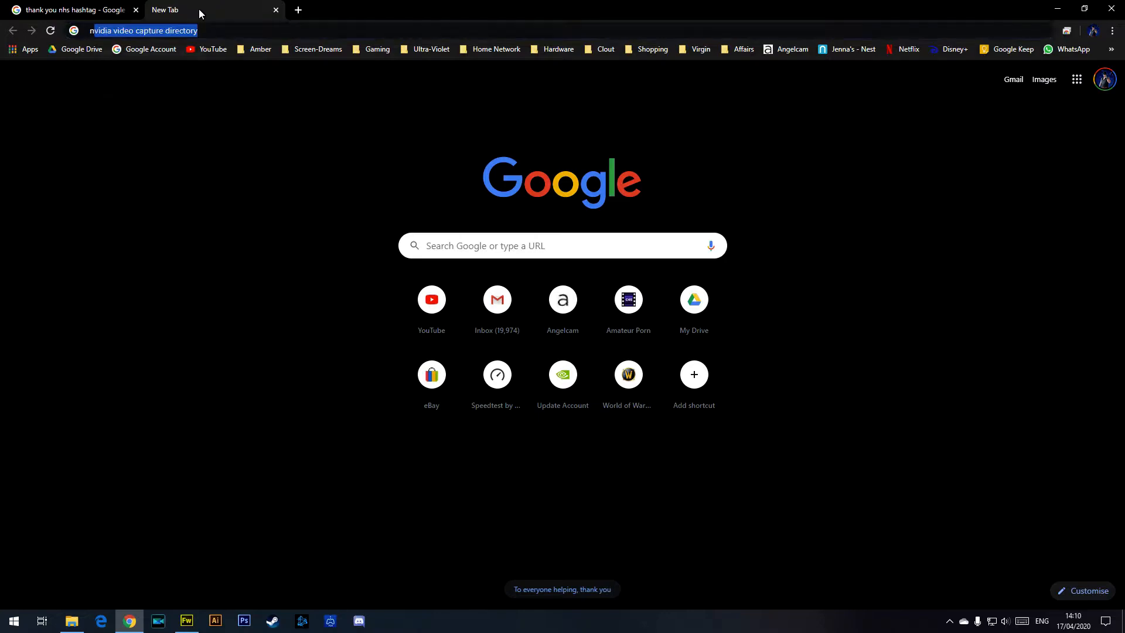
- Search Google Images for nhs blue and copy the blue NHS logo image from the NHS Identity Guidelines
key("Return")
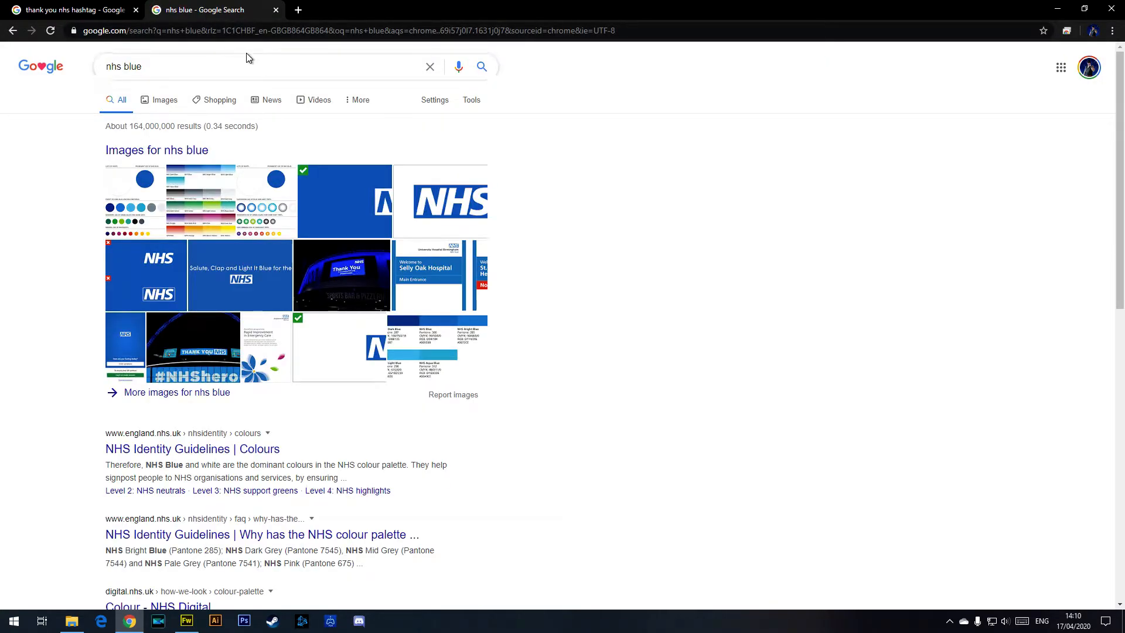
left_click(168, 104)
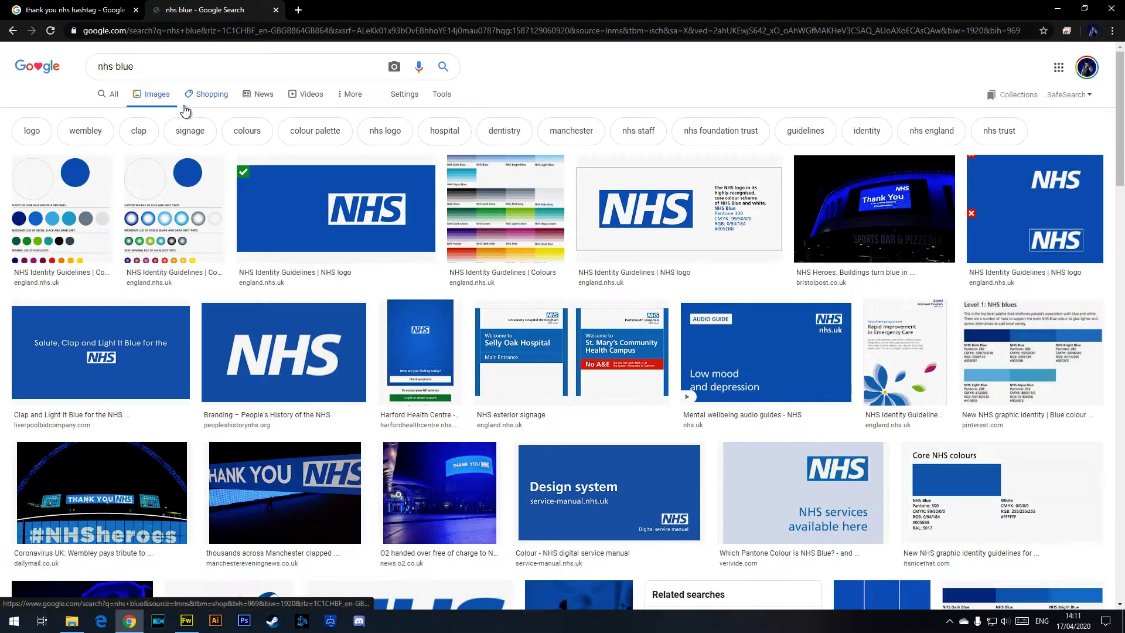
left_click(313, 189)
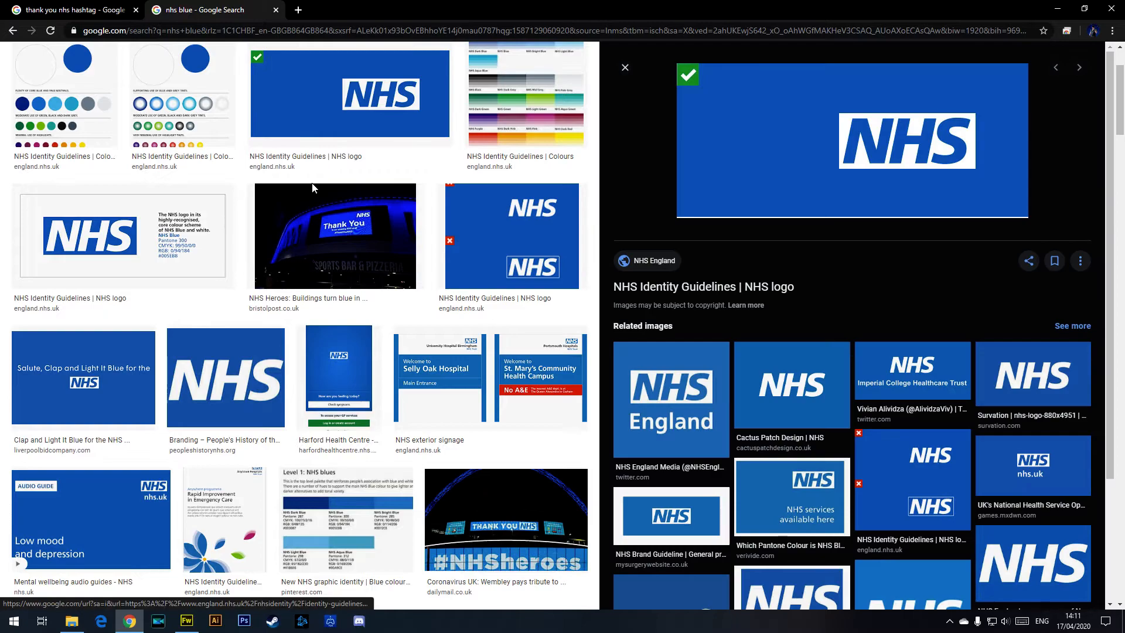
right_click(711, 152)
left_click(753, 290)
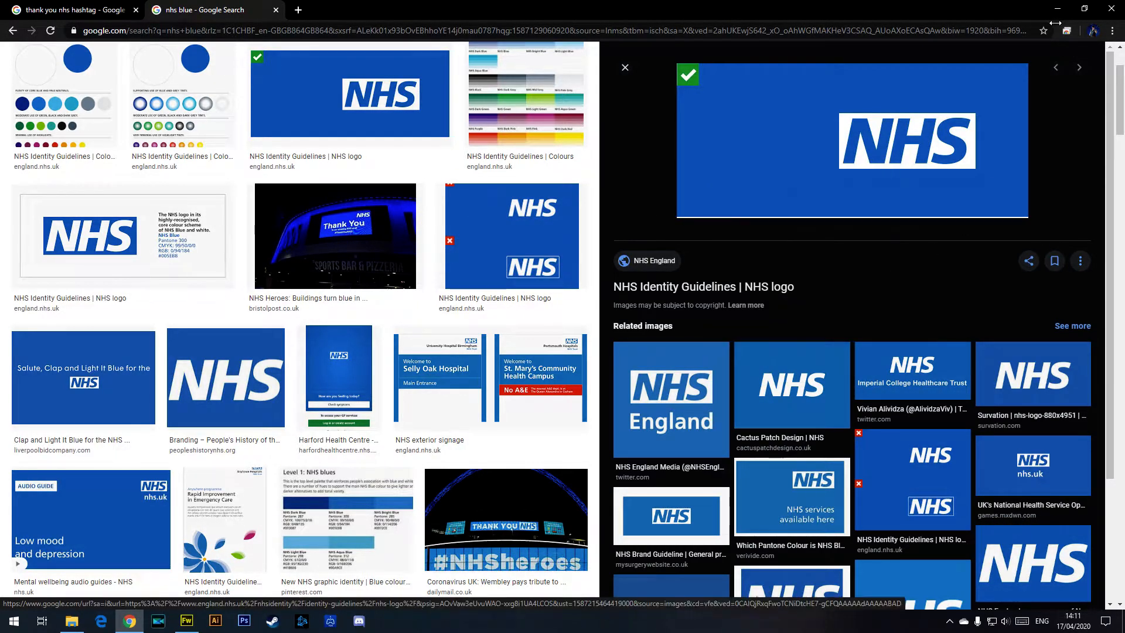
- Switch to Fireworks, paste the copied NHS image into the banner document and place it below the Desktop banner
key("alt+Tab")
left_click(430, 250)
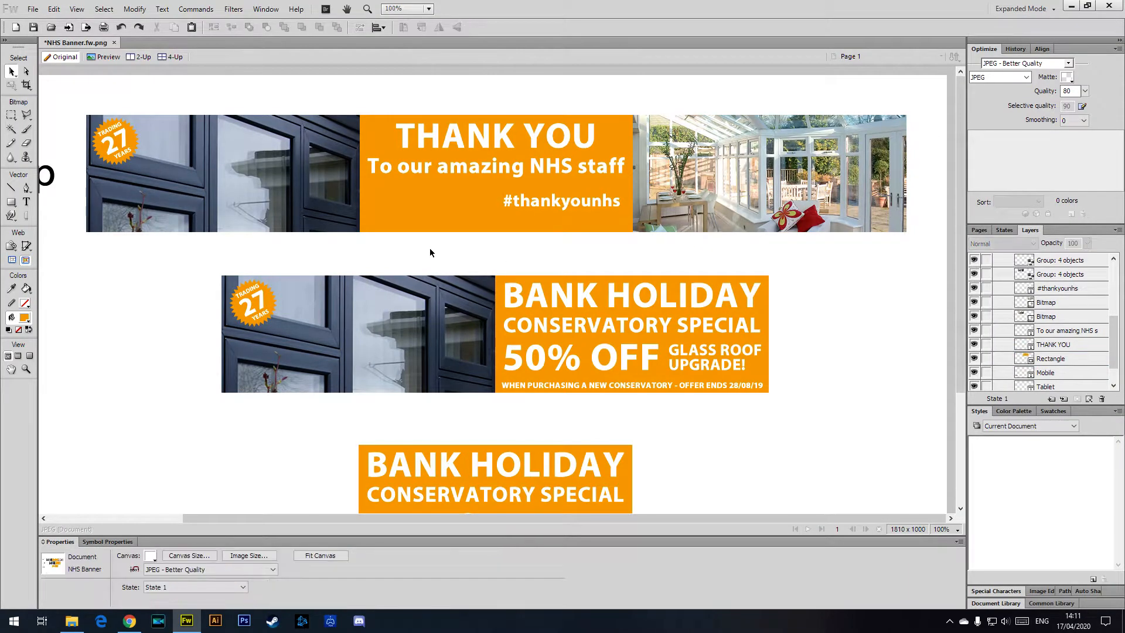
key("ctrl+v")
left_click_drag(467, 261, 409, 320)
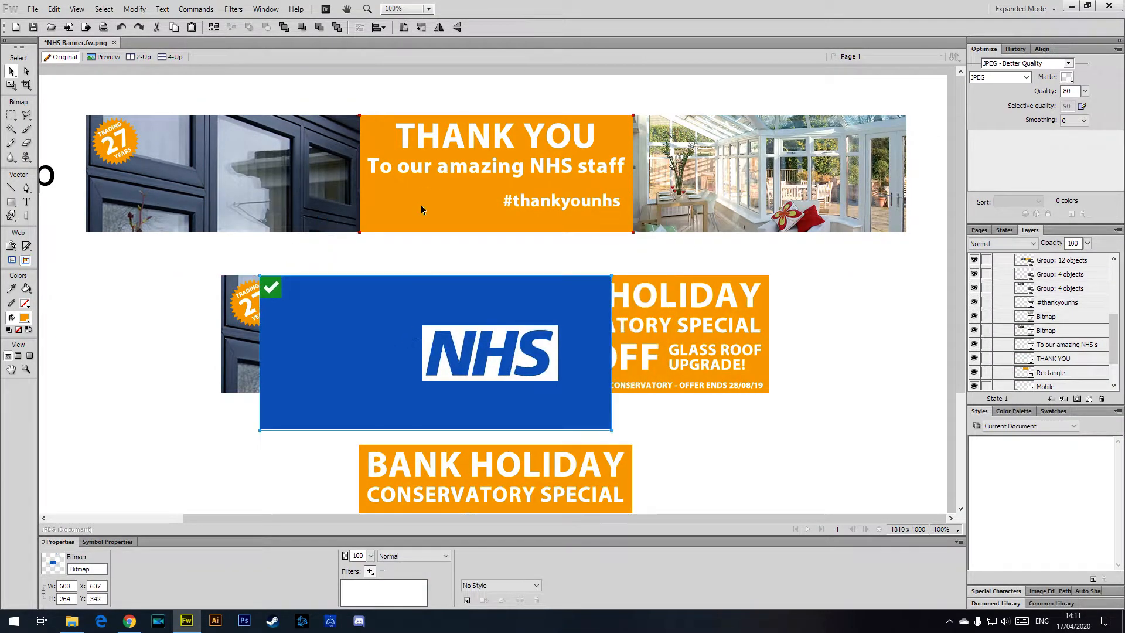
- Fill the Desktop banner's orange rectangle with the blue sampled from the pasted NHS image, and delete that image
left_click(421, 209)
left_click(130, 556)
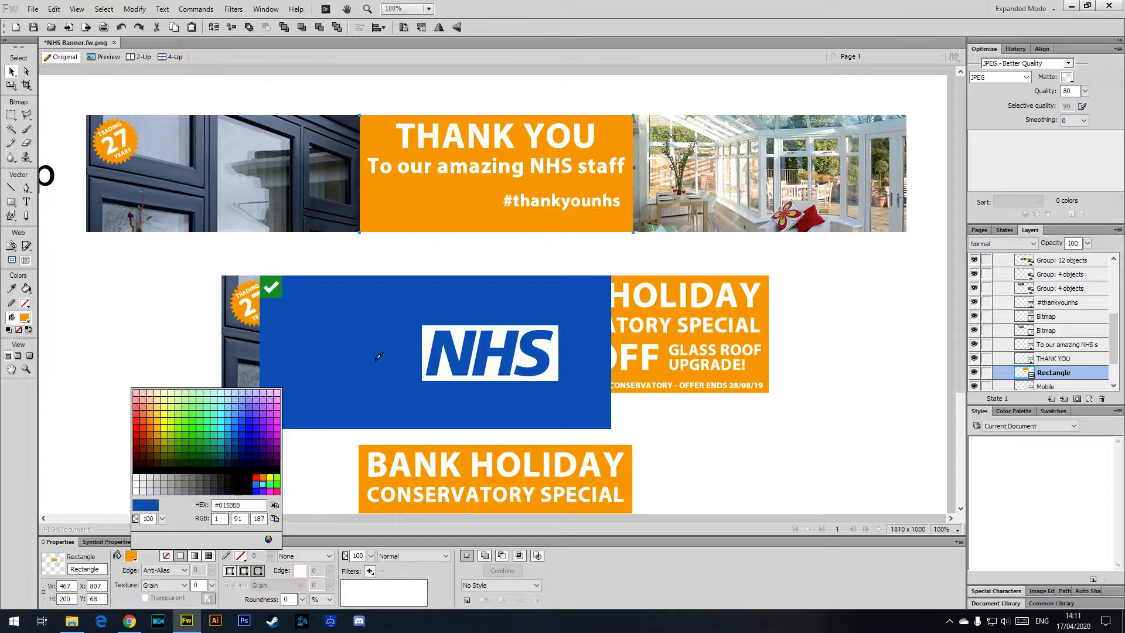
left_click(376, 295)
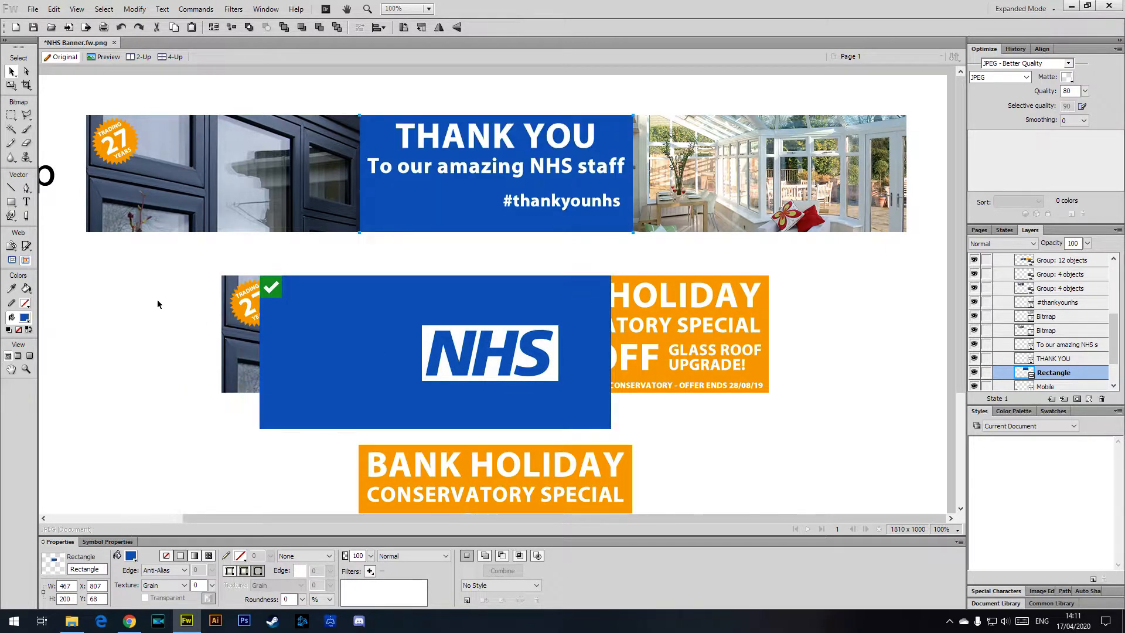
left_click(142, 298)
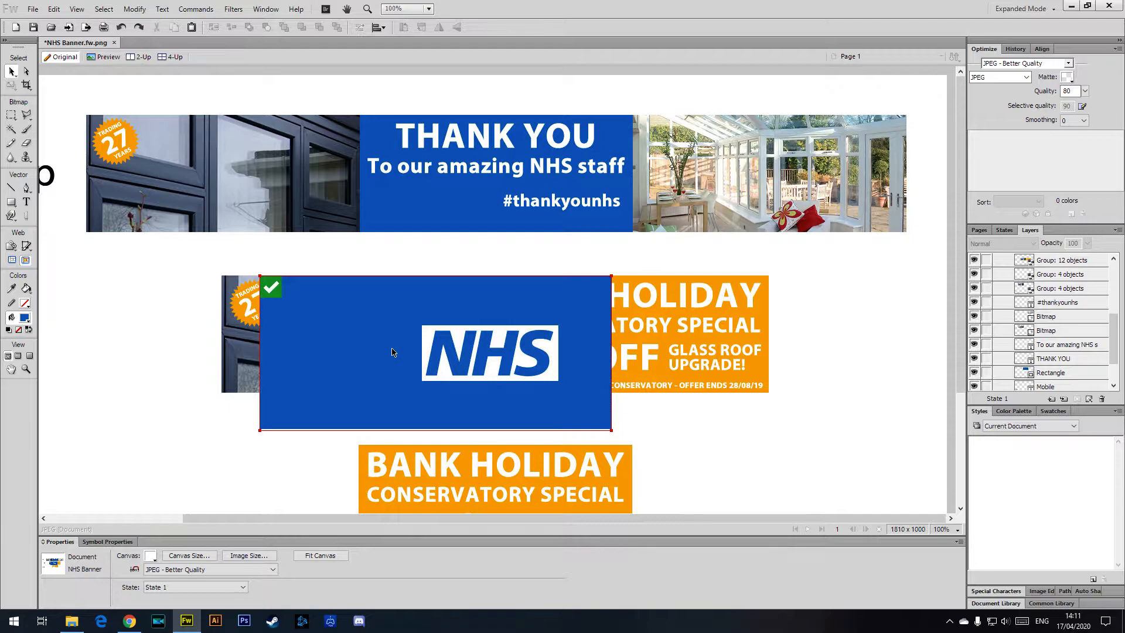
left_click(430, 366)
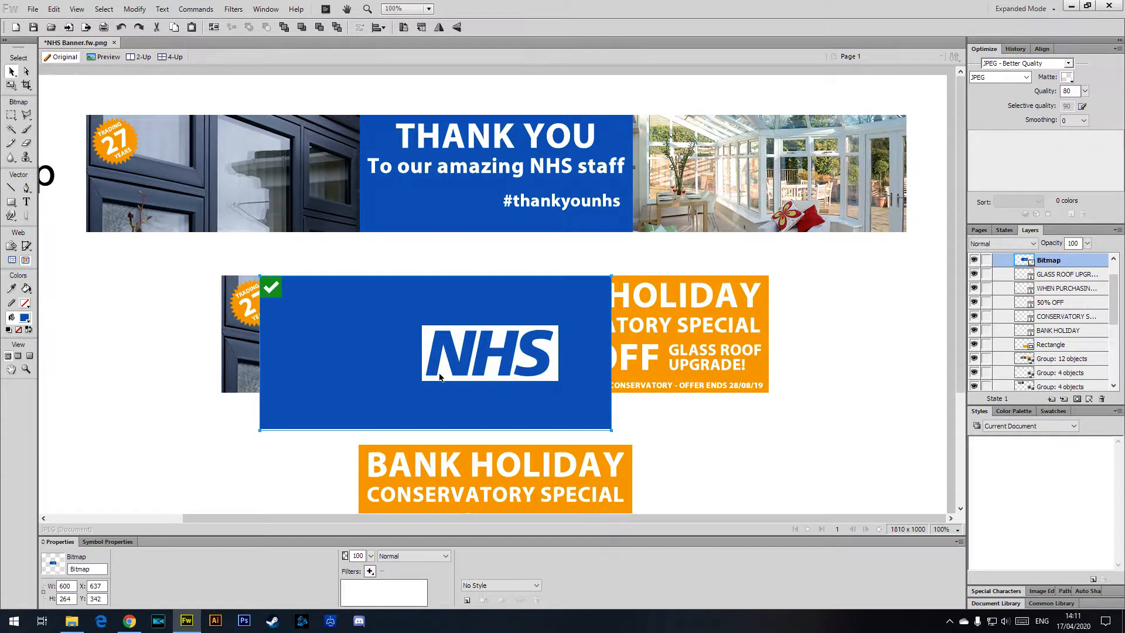
key("Delete")
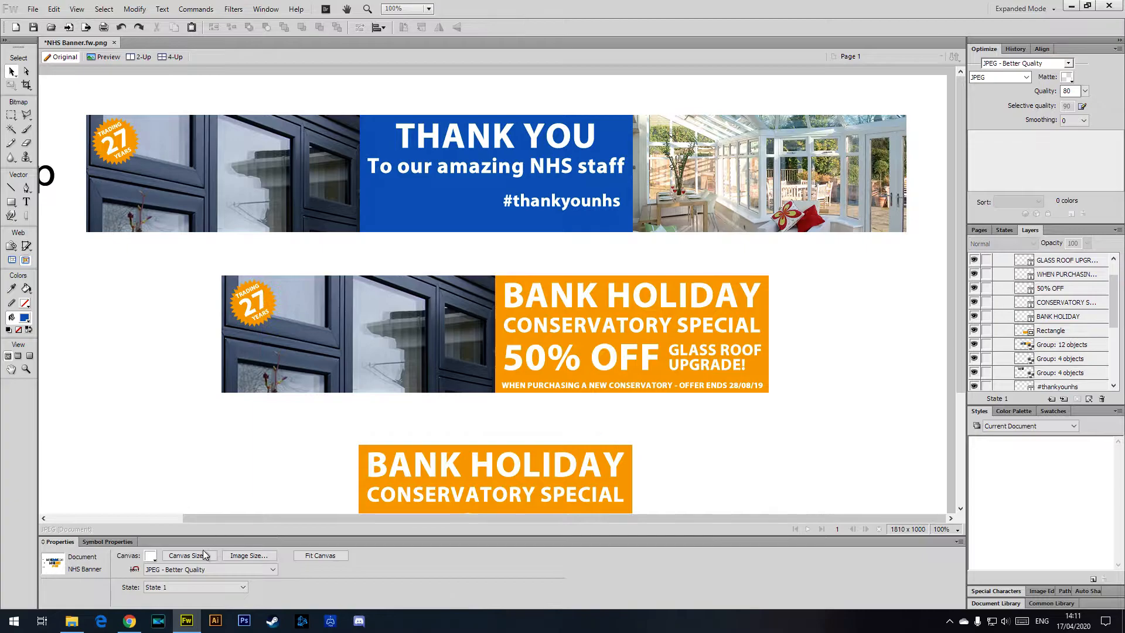
- Switch to Chrome and search Google for nhs logo
left_click(130, 621)
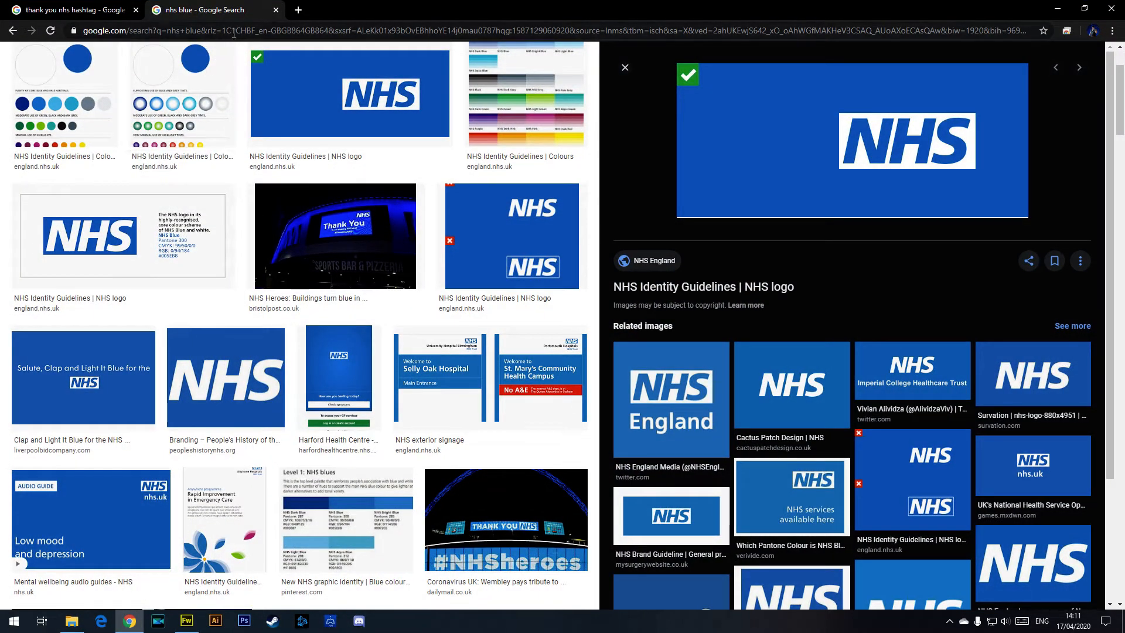
left_click(215, 30)
type("nhs logo")
key("Return")
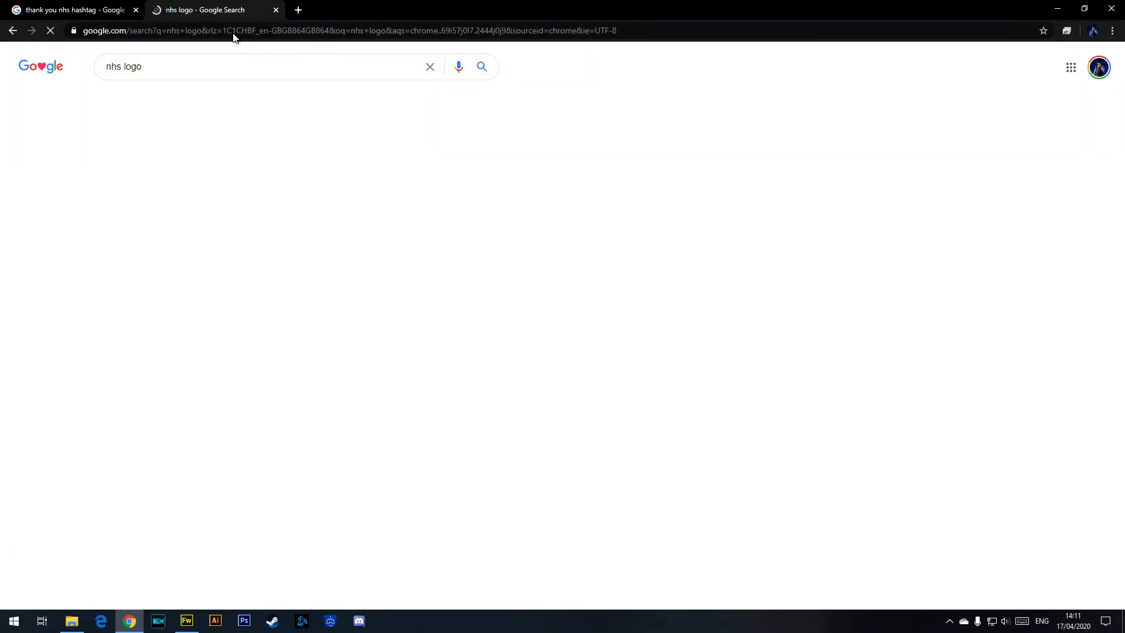
- Show the image results for nhs logo and copy the NHS logo image from Logos Download
left_click(161, 106)
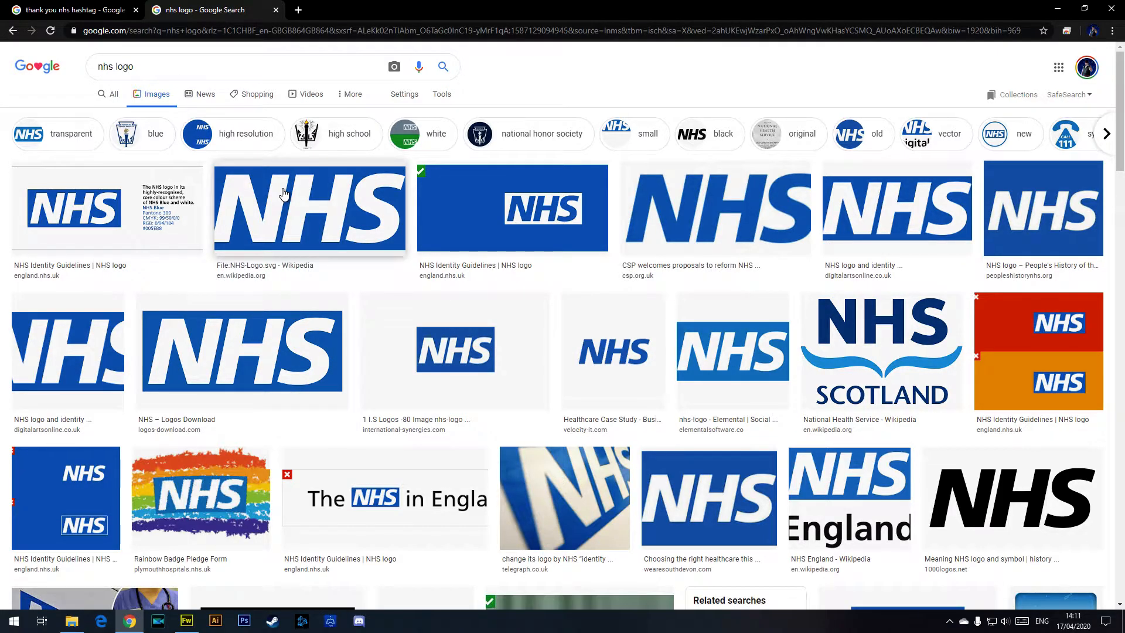
left_click(251, 322)
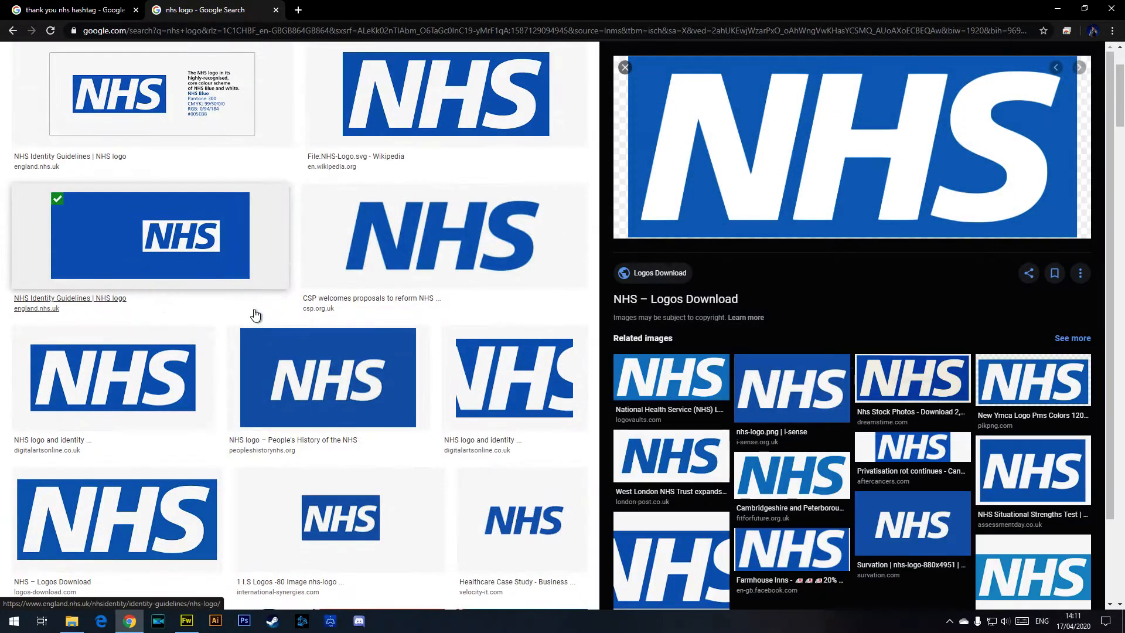
right_click(789, 168)
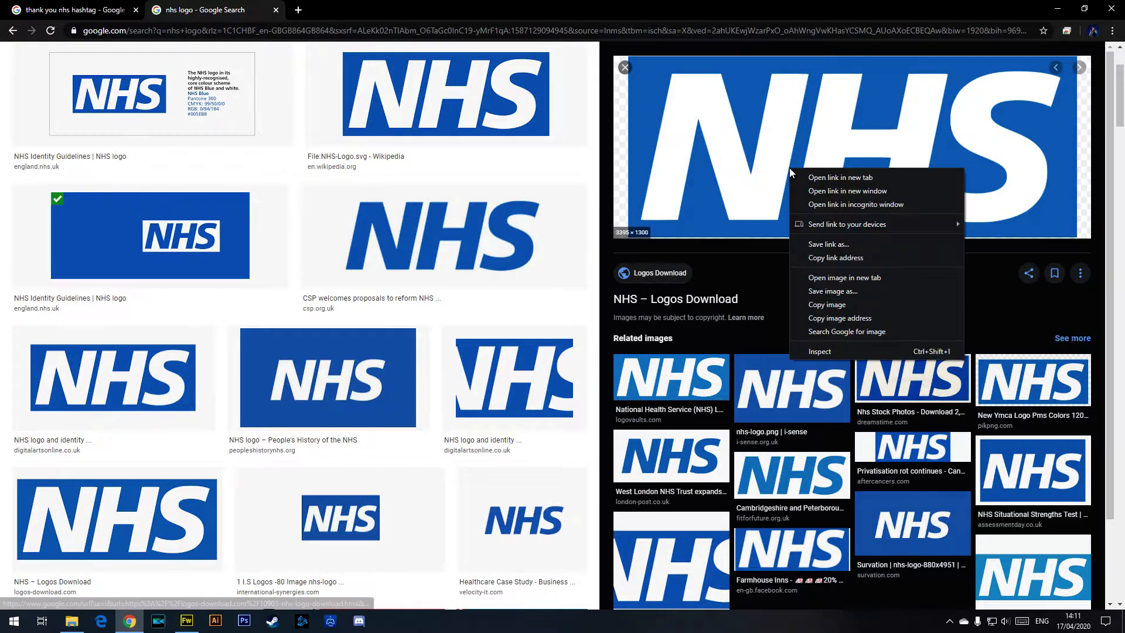
left_click(824, 306)
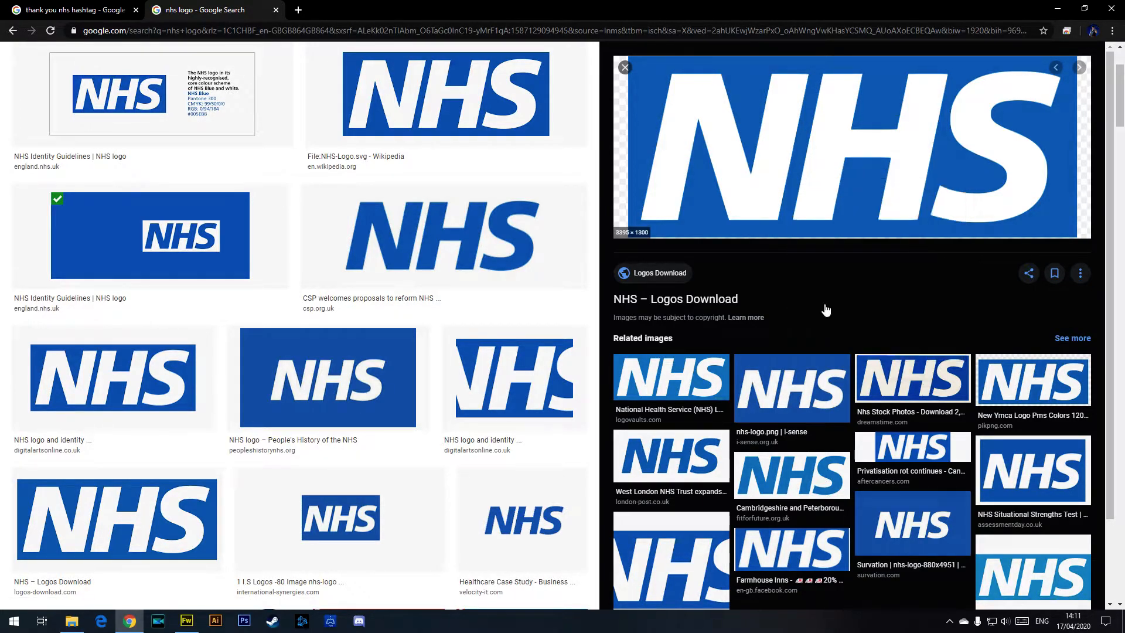
- Switch to Fireworks, paste the copied NHS logo and scale it down to about 568 × 218 px over the Tablet banner
left_click(1058, 8)
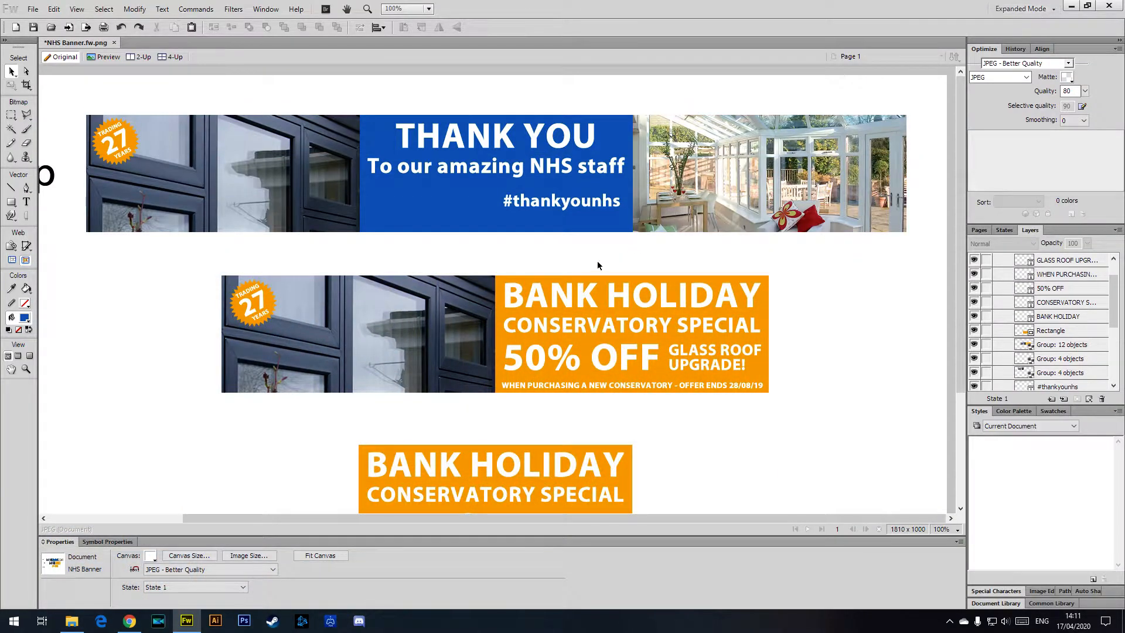
key("ctrl+v")
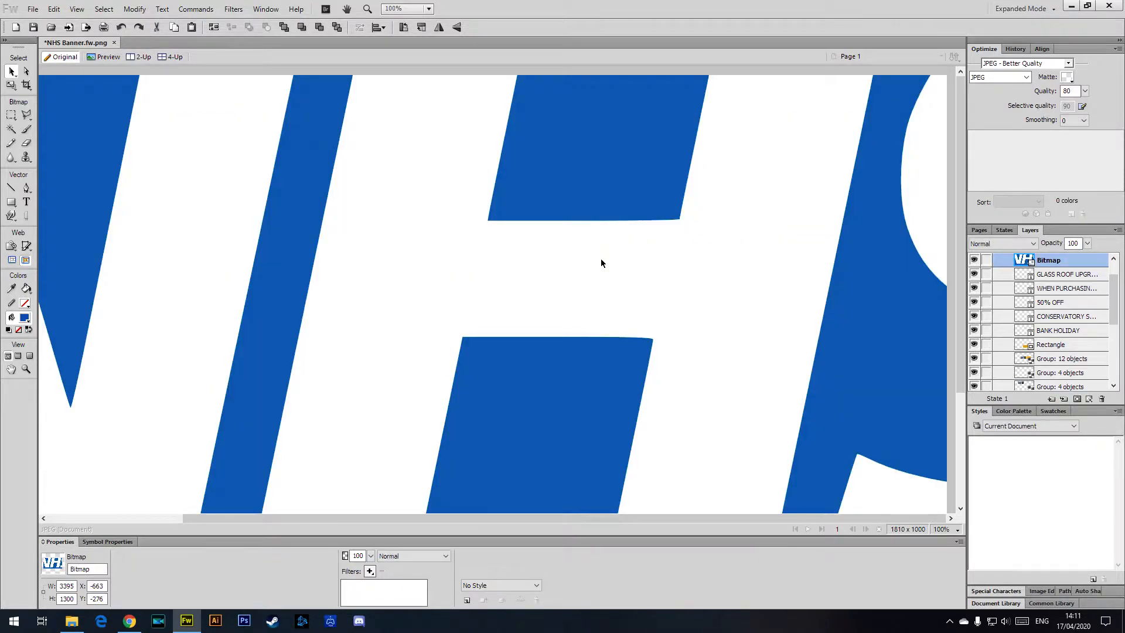
key("ctrl+minus")
key("ctrl+minus")
key("ctrl+minus")
key("ctrl+t")
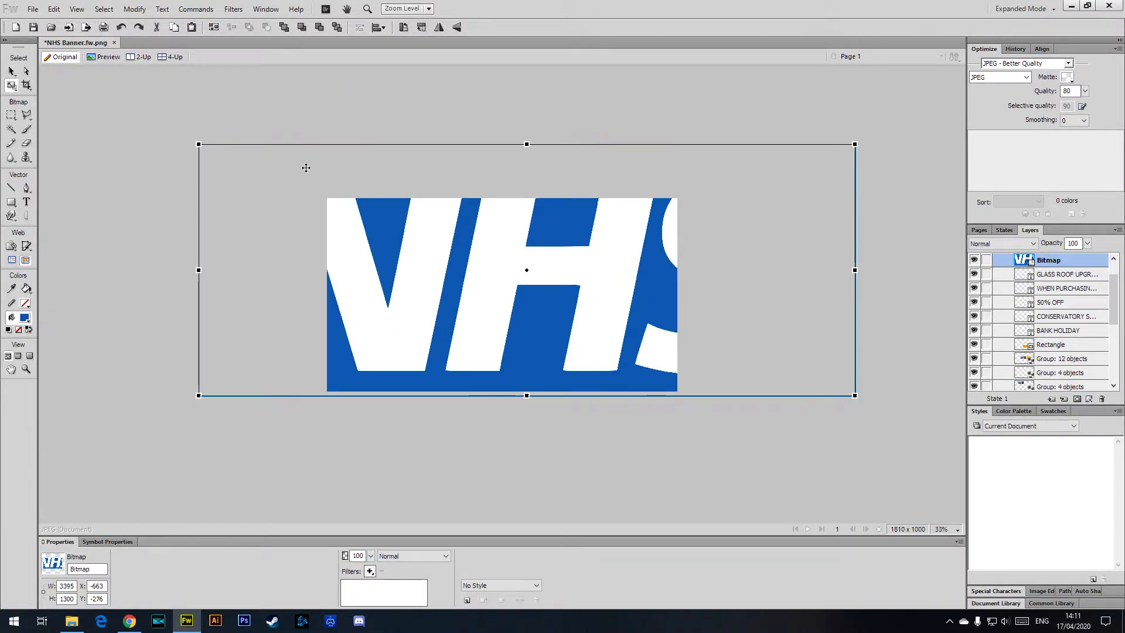
left_click_drag(199, 144, 502, 260)
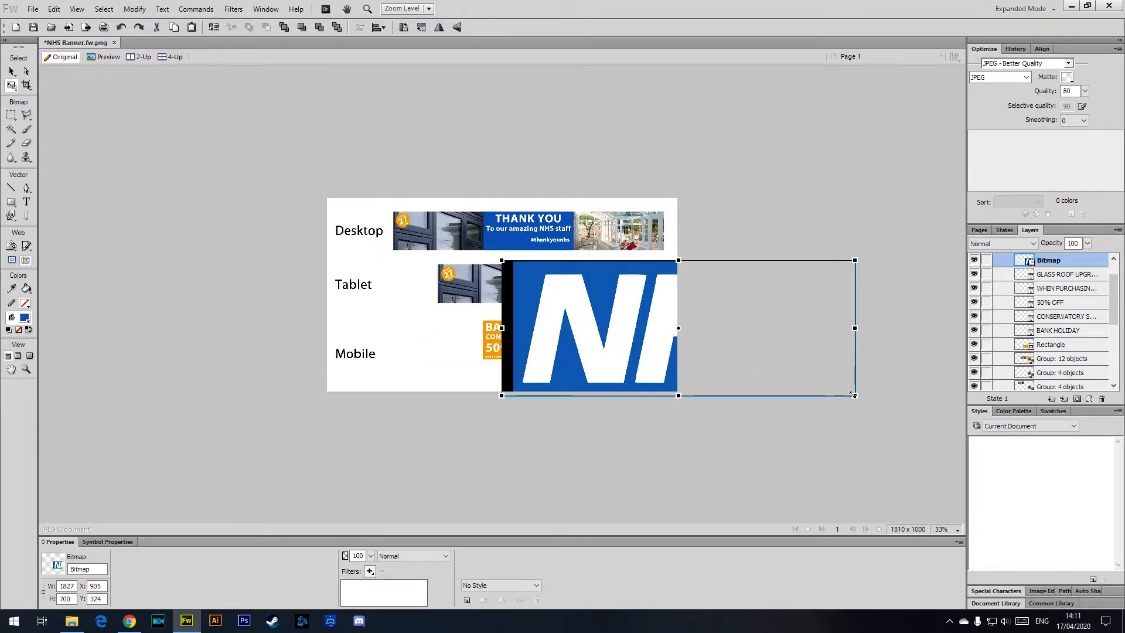
left_click_drag(854, 395, 612, 303)
key("ctrl+equal")
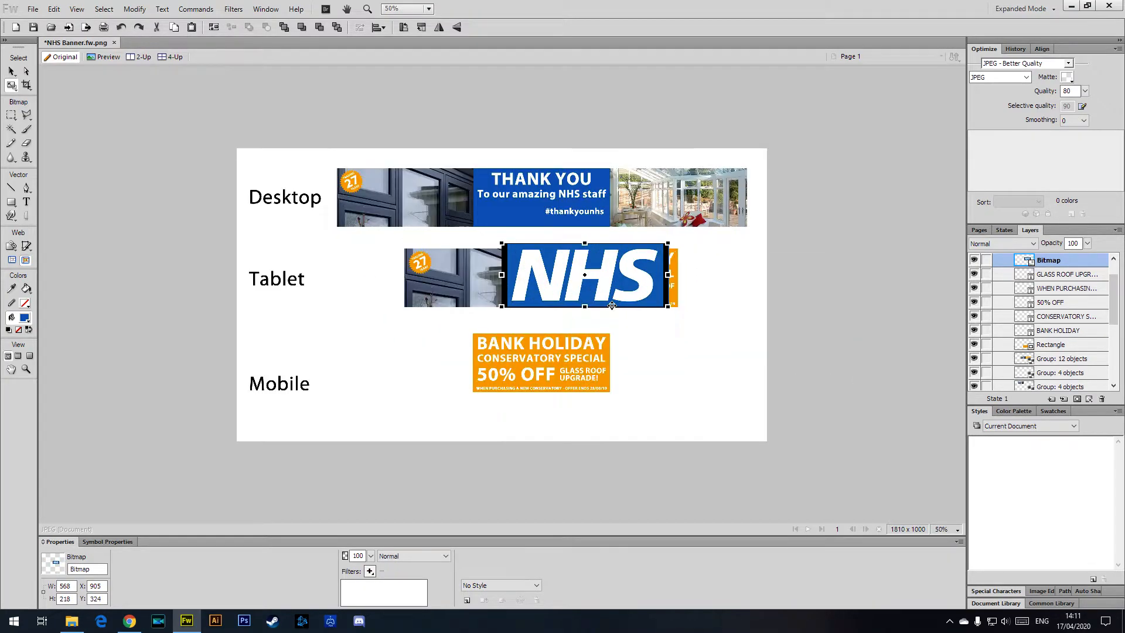
key("ctrl+equal")
key("ctrl+equal")
- Cut an area of about 526 × 209 px without the black borders out of the pasted NHS logo bitmap
left_click(11, 71)
left_click(130, 324)
left_click(439, 271)
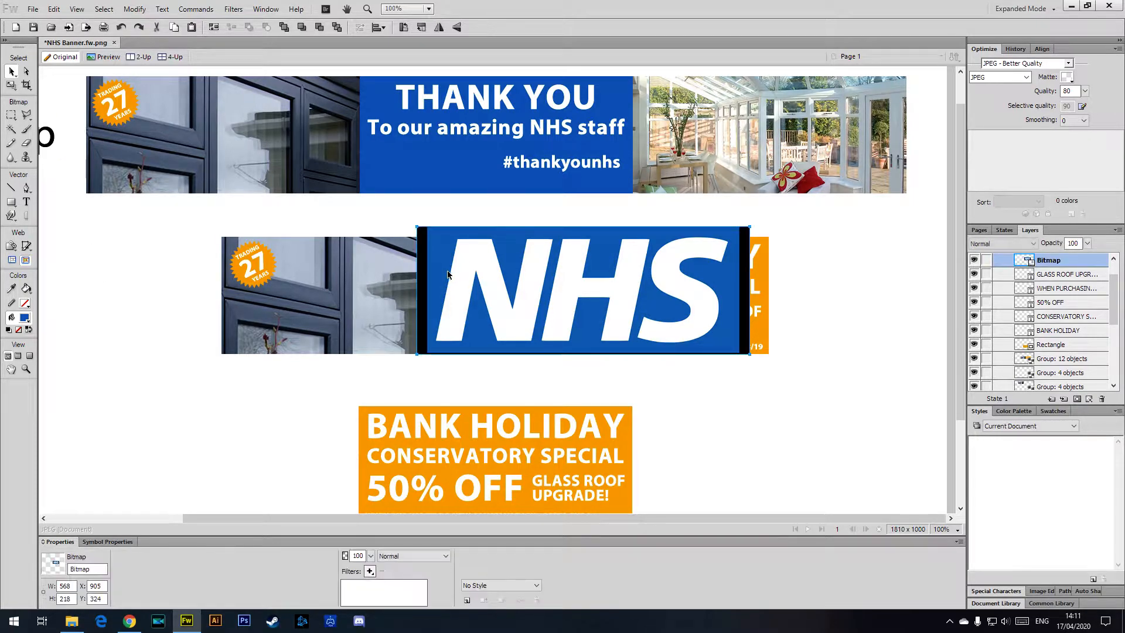
left_click(11, 115)
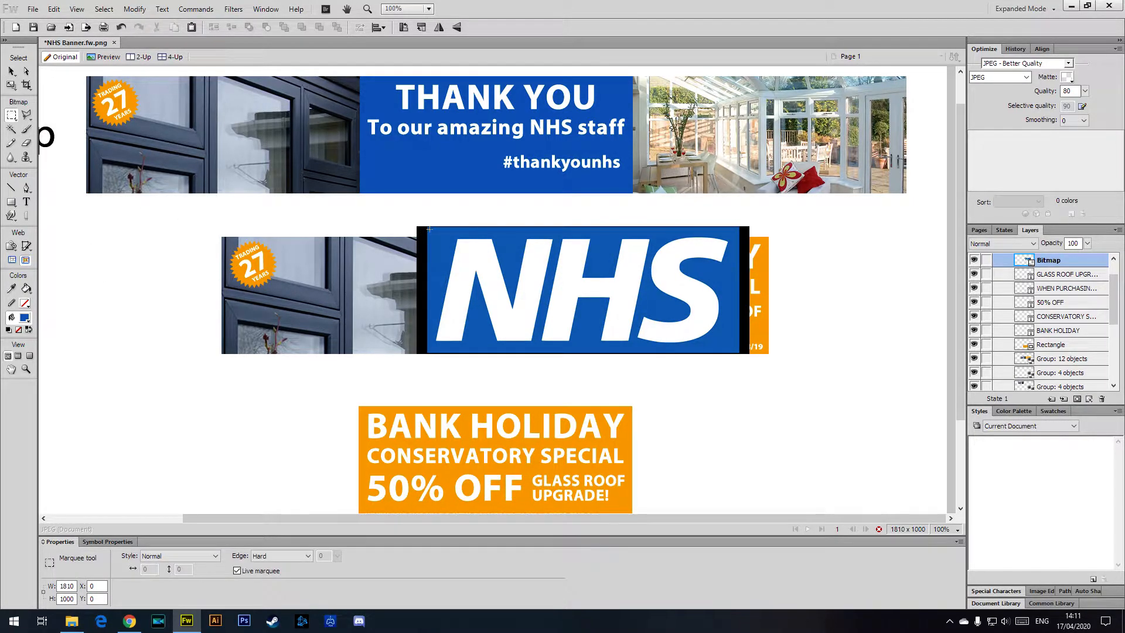
left_click_drag(429, 229, 737, 352)
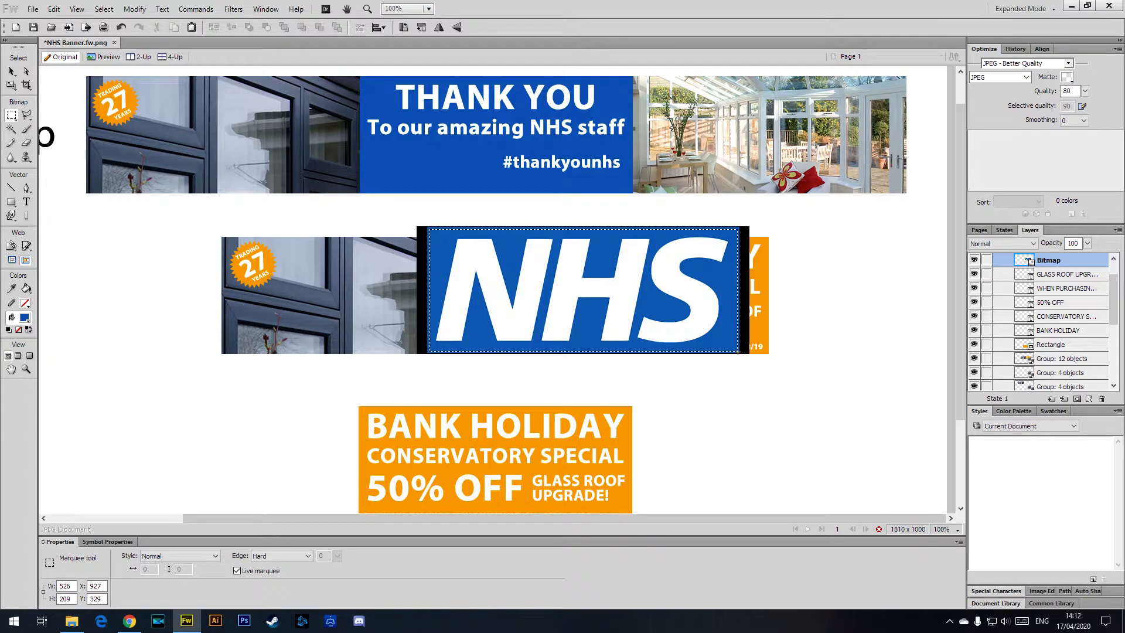
right_click(695, 316)
mouse_move(792, 324)
left_click(869, 324)
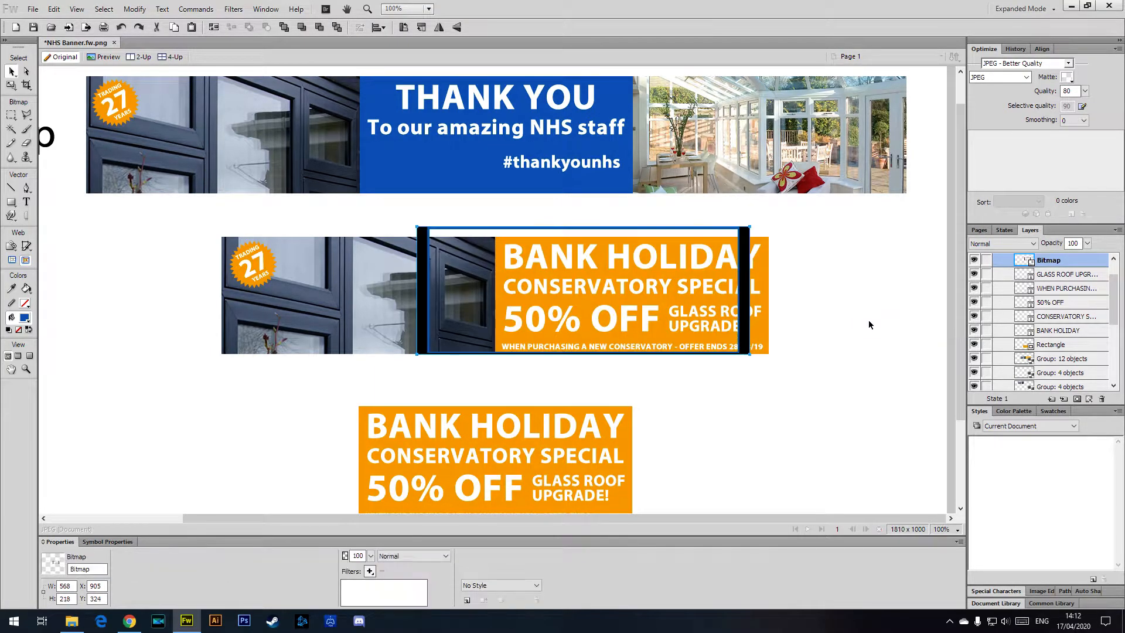
- Discard the leftover black borders, paste the cut NHS logo and move it over the lower part of the Desktop banner's blue rectangle
key("ctrl+v")
left_click_drag(577, 311, 536, 242)
left_click(824, 258)
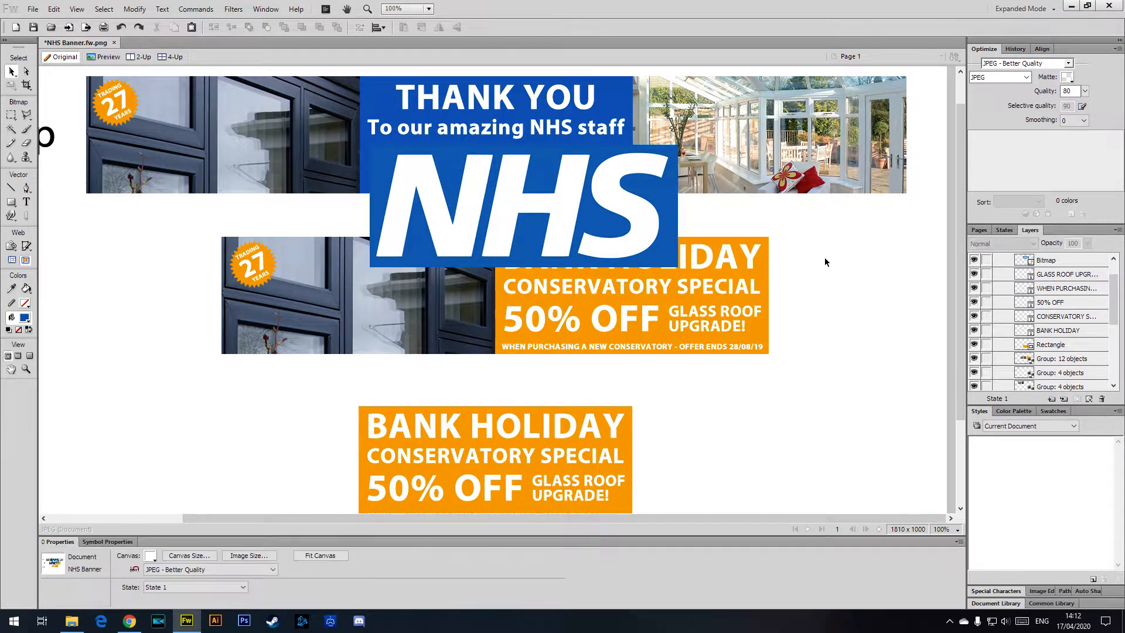
- Fill the Desktop banner's blue rectangle with the blue sampled from the NHS logo's background
left_click(445, 180)
left_click(374, 103)
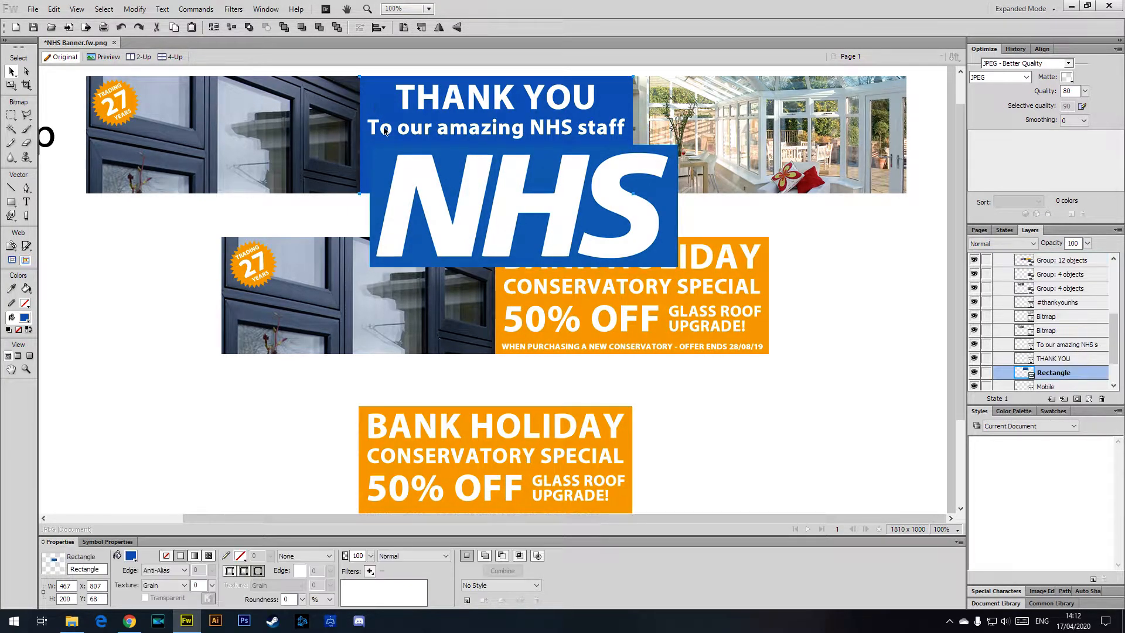
left_click(131, 556)
left_click(391, 173)
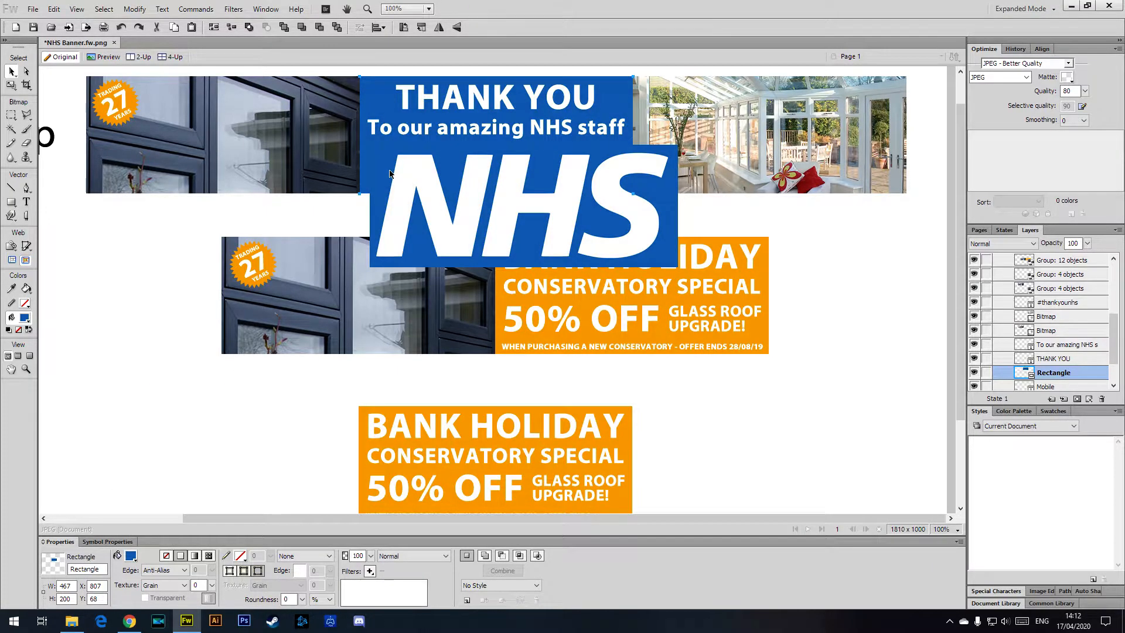
left_click(860, 333)
- Scale the NHS logo down to about 129 × 51 px so it fits beside the hashtag in the Desktop banner
left_click(595, 239)
key("q")
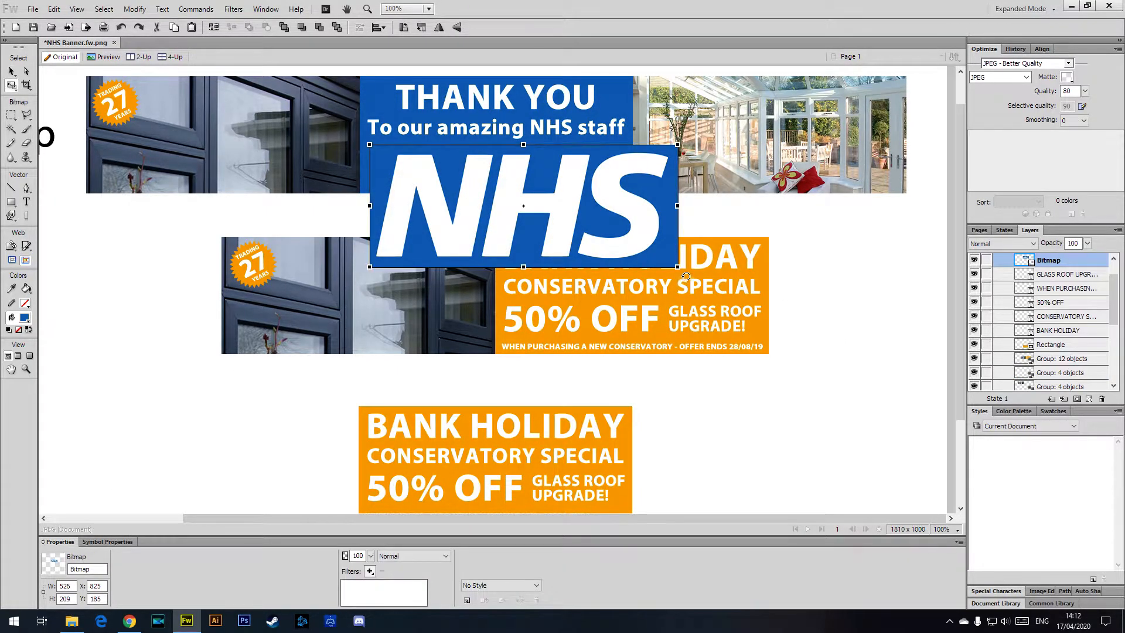
left_click_drag(678, 266, 446, 174)
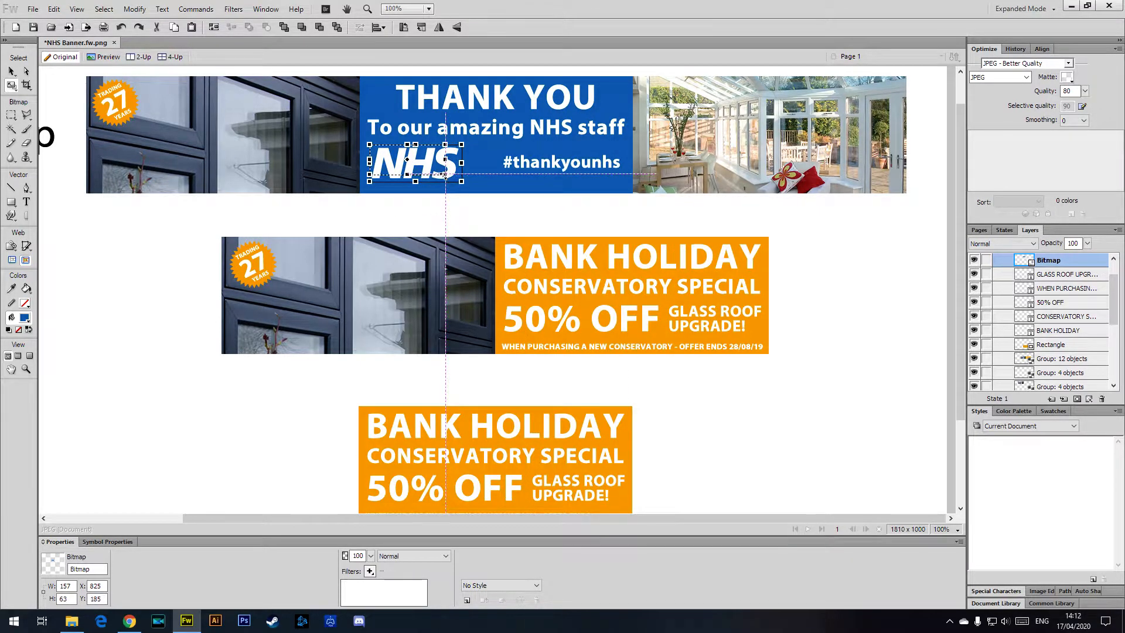
left_click(10, 71)
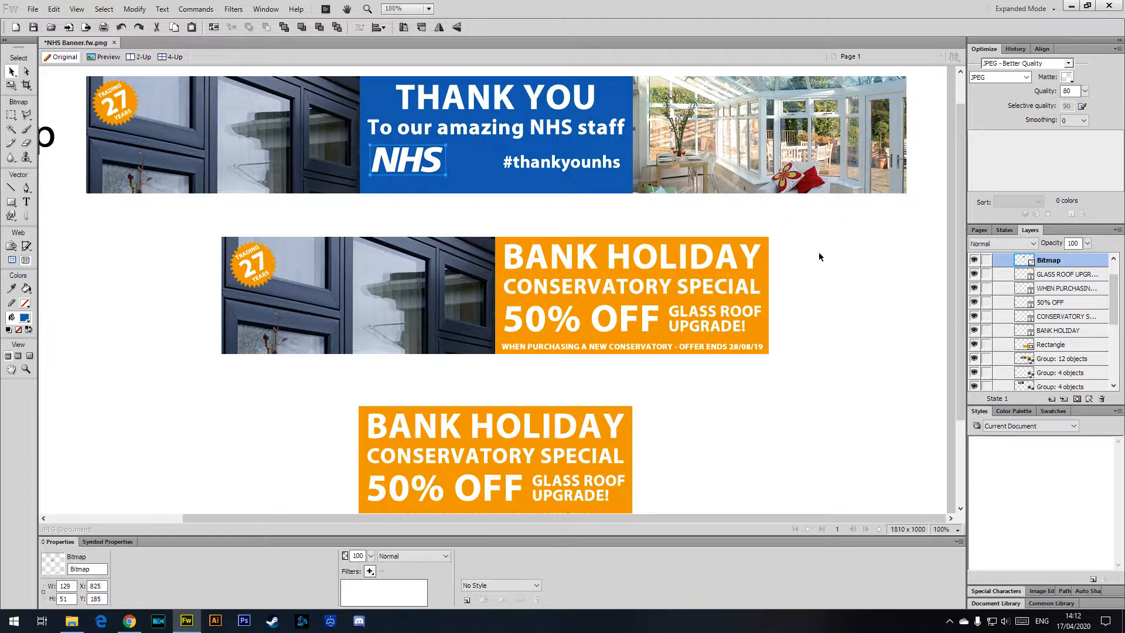
left_click(868, 273)
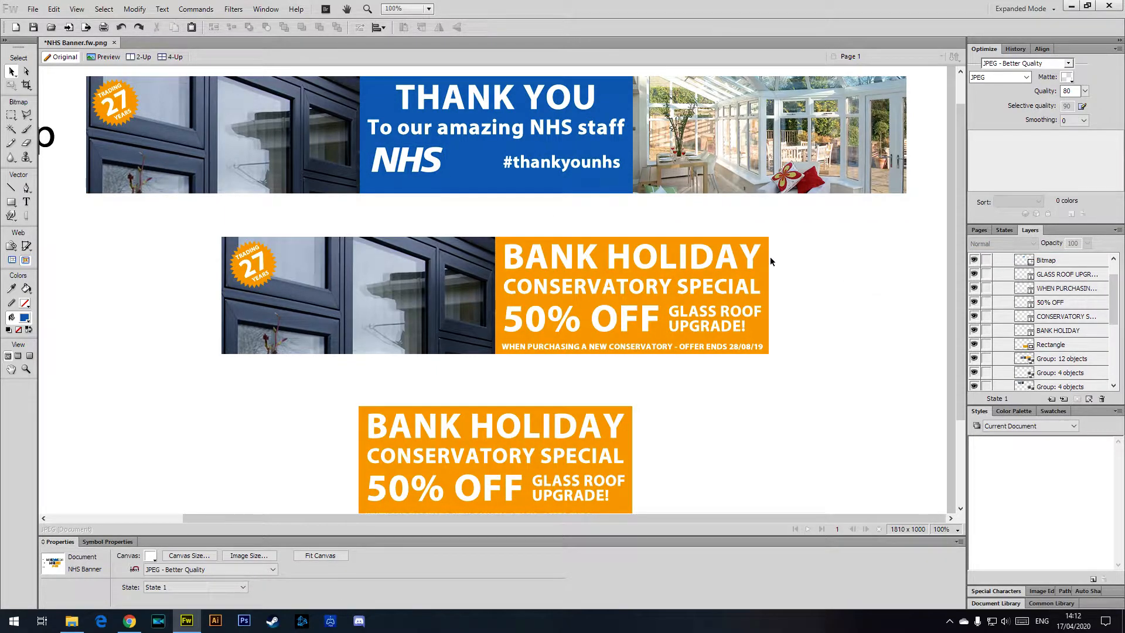
- Reposition the NHS logo and the #thankyounhs text close together beneath the Desktop banner's staff line
left_click_drag(398, 164, 407, 166)
left_click_drag(560, 169, 533, 176)
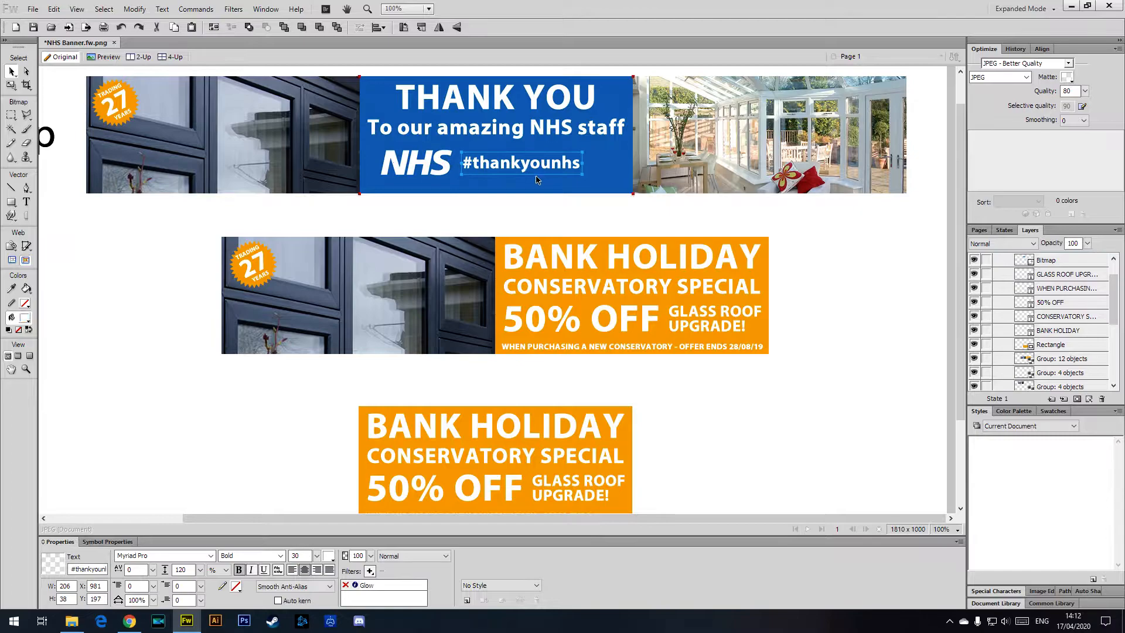
left_click_drag(435, 167, 419, 166)
left_click(531, 166)
left_click_drag(532, 169, 512, 169)
- Shrink the NHS logo to about 111 × 44 px and nudge it into line with the #thankyounhs text
left_click(404, 158)
key("q")
left_click_drag(441, 148, 430, 152)
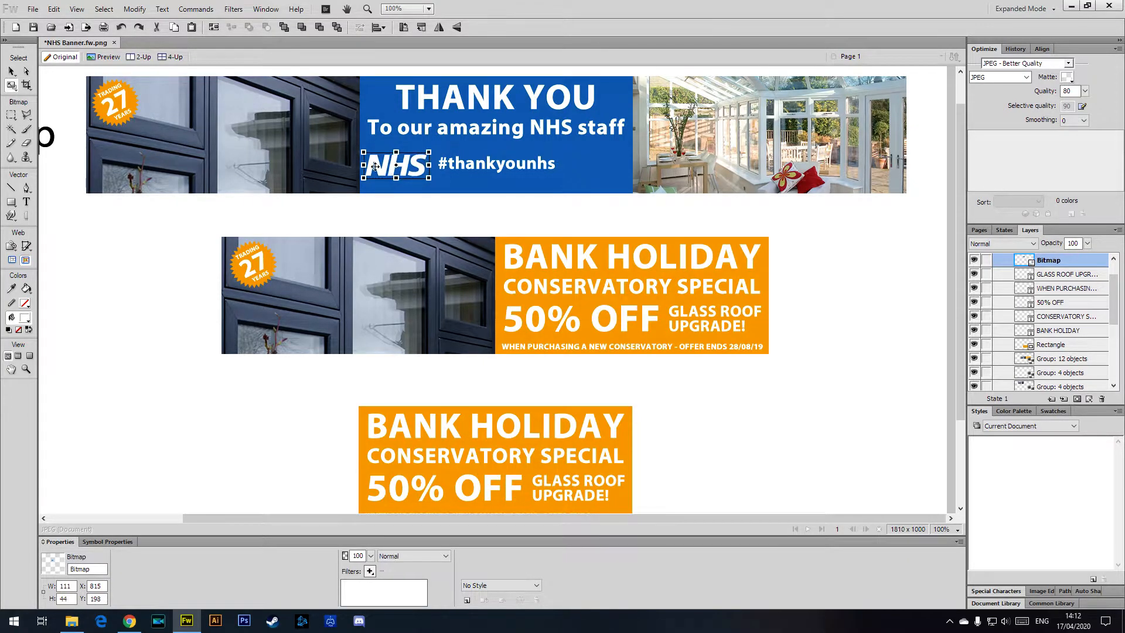
left_click(11, 71)
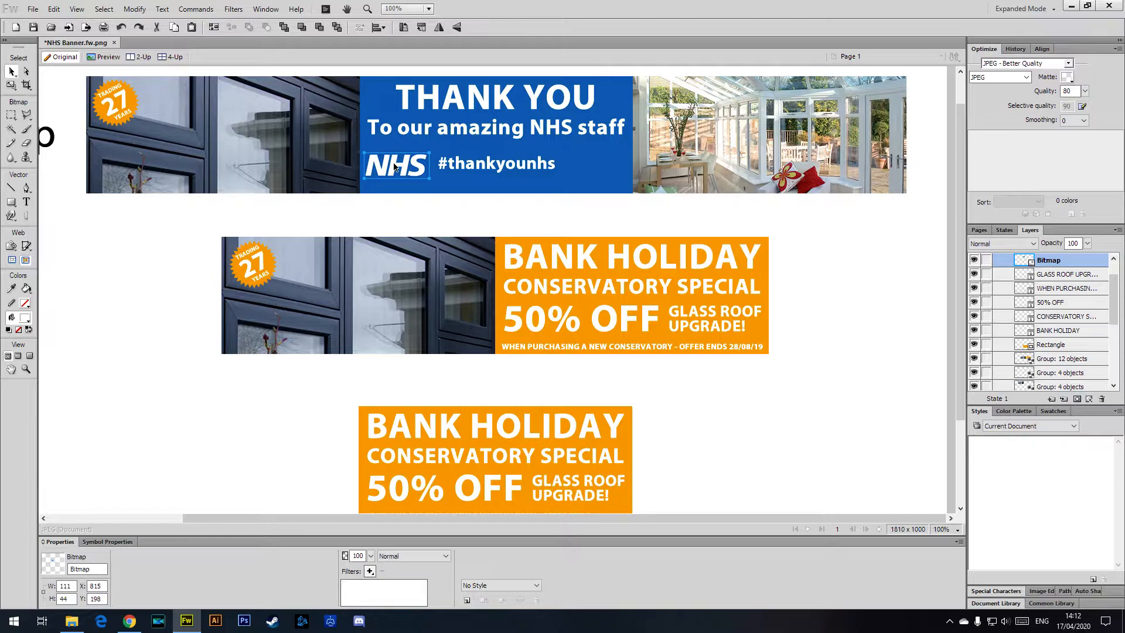
left_click_drag(395, 167, 397, 165)
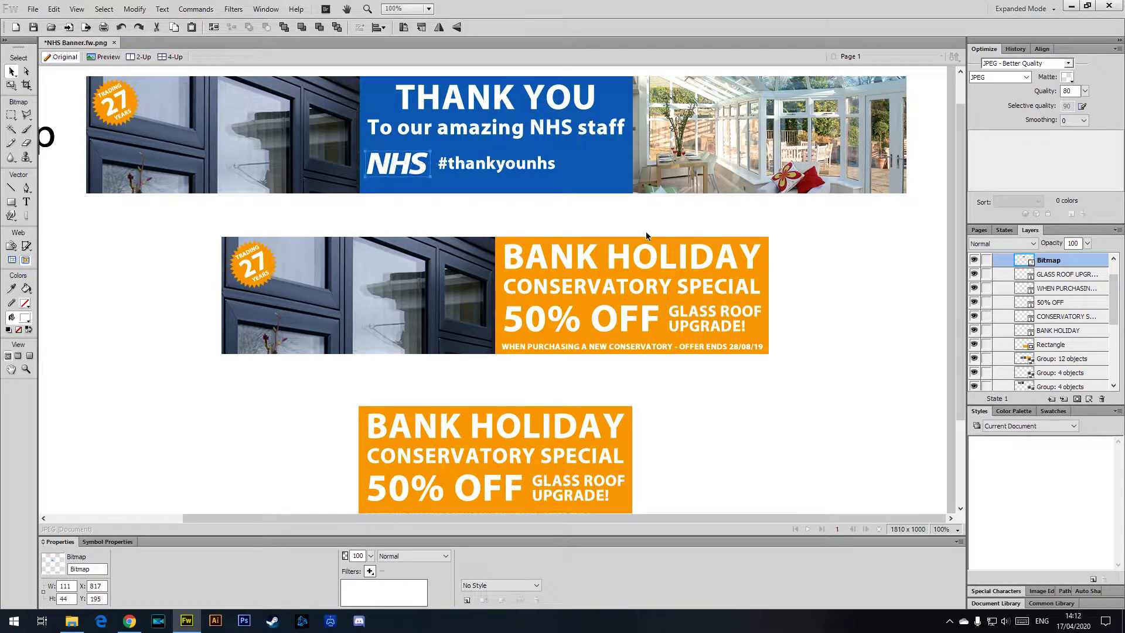
left_click(876, 275)
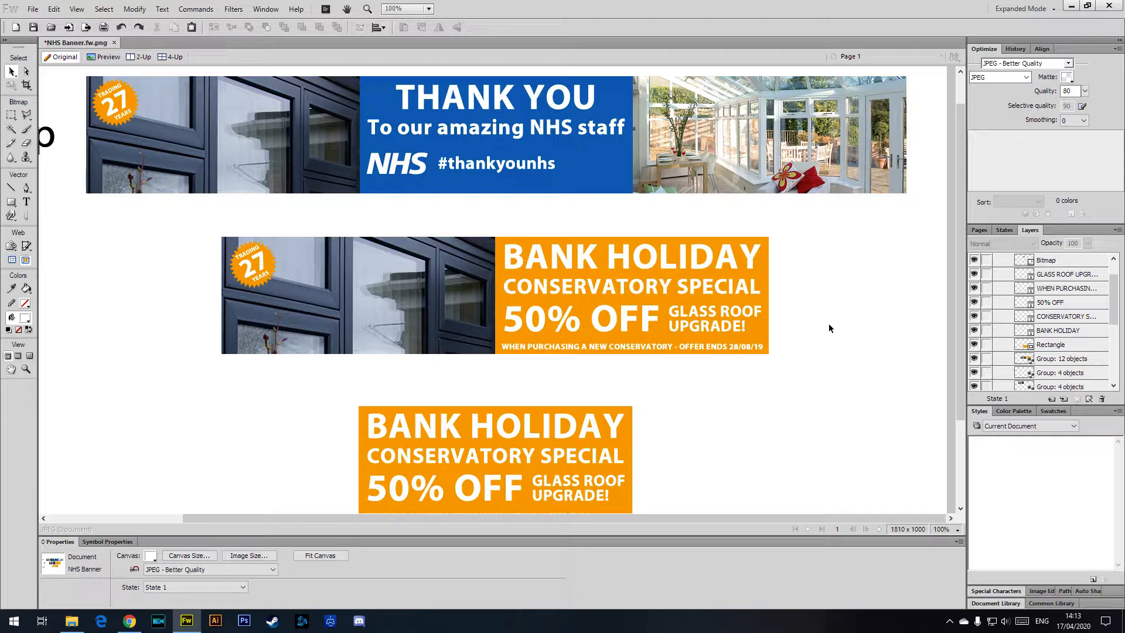
- Switch to Chrome, search Google Images for clapping for nhs workers and open the Emergency Department staff photo from Lancashire Evening Post
left_click(129, 620)
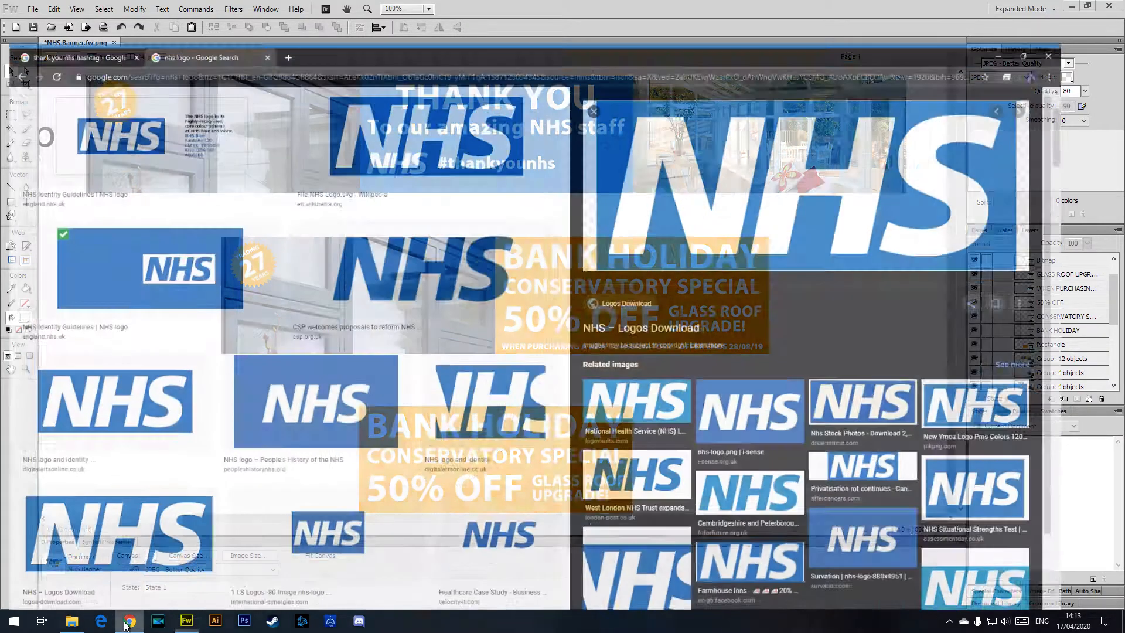
scroll(201, 66, "up", 3)
triple_click(201, 65)
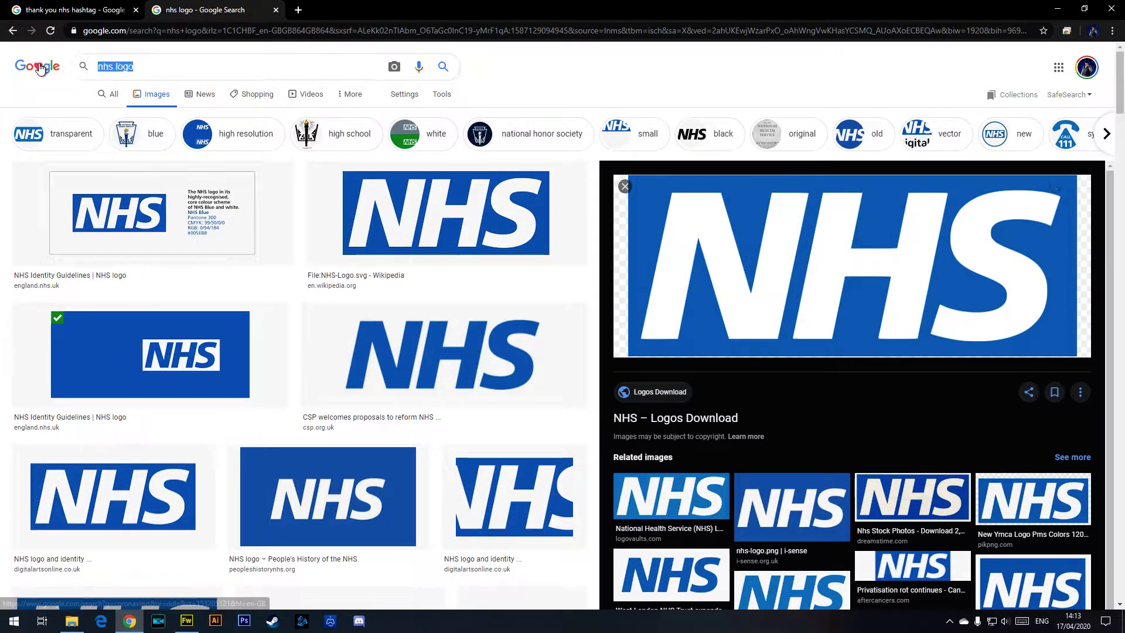
type("clappi")
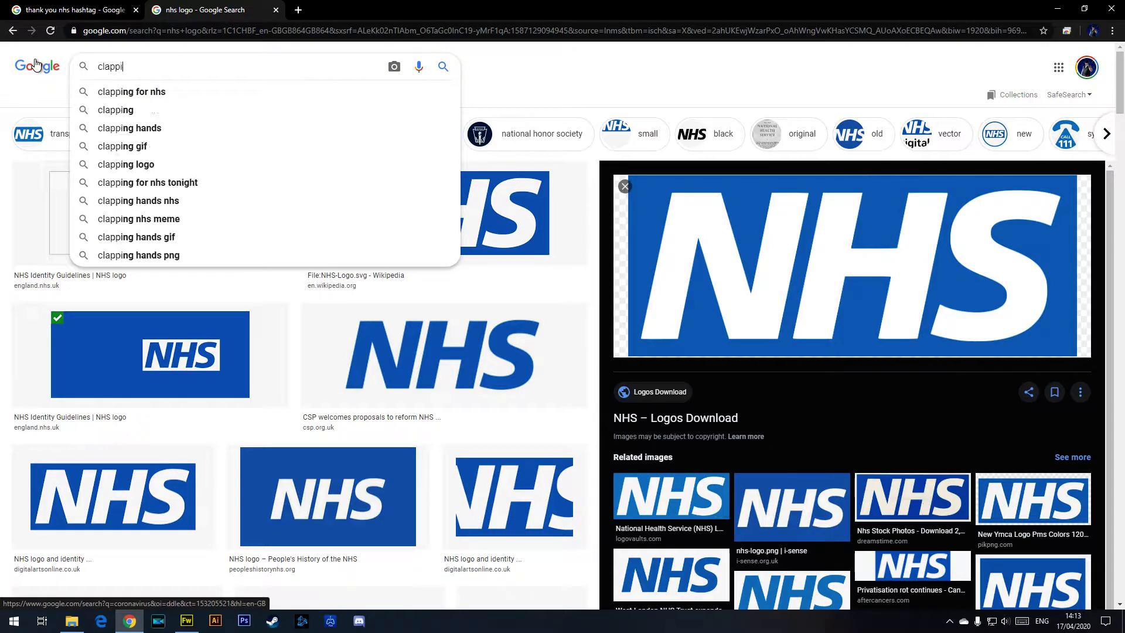
type("ng for nhs workers")
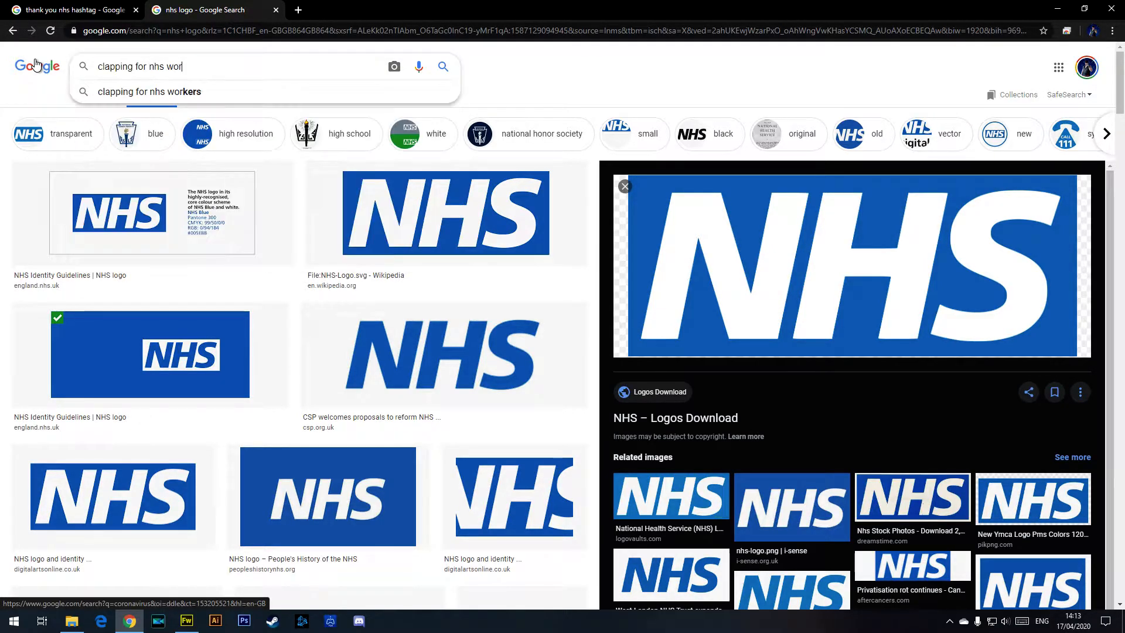
key("Return")
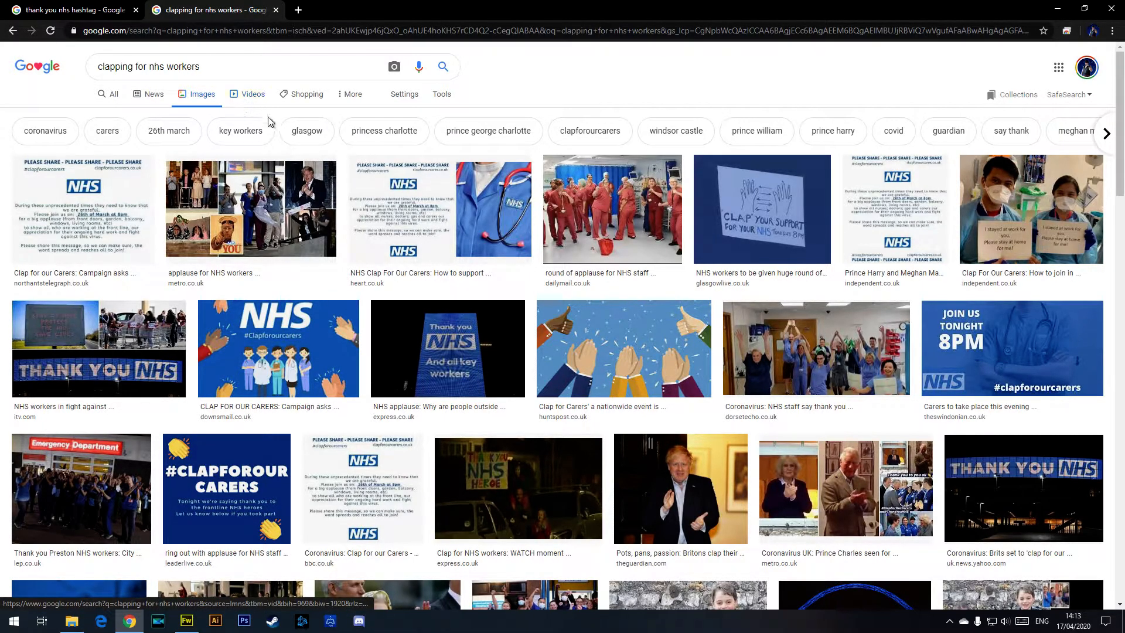
scroll(290, 111, "down", 3)
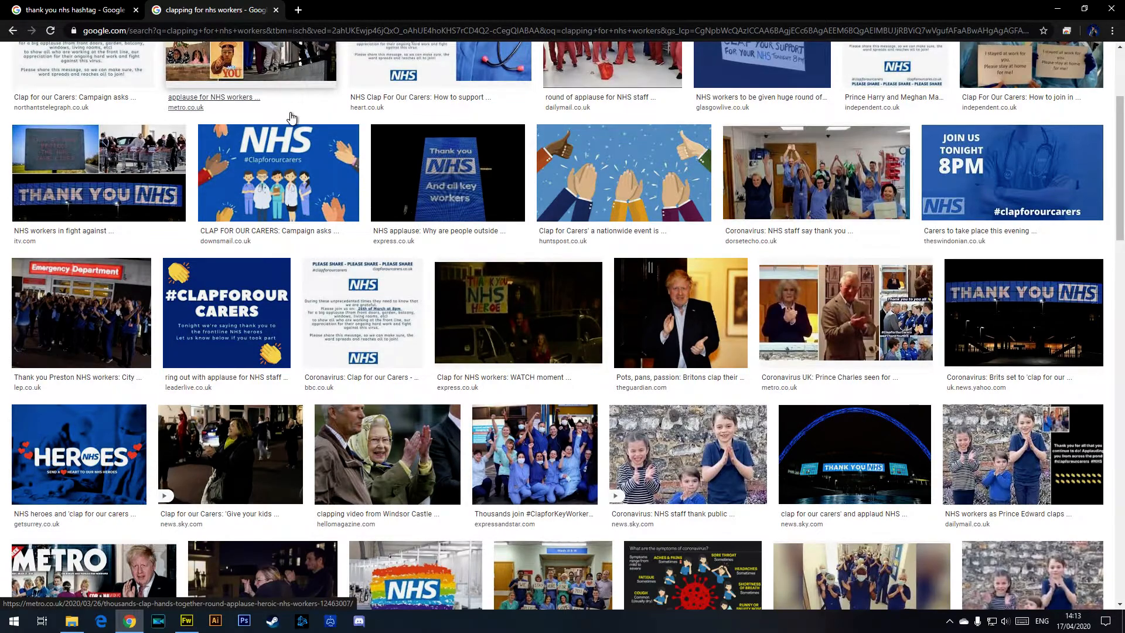
scroll(291, 118, "down", 2)
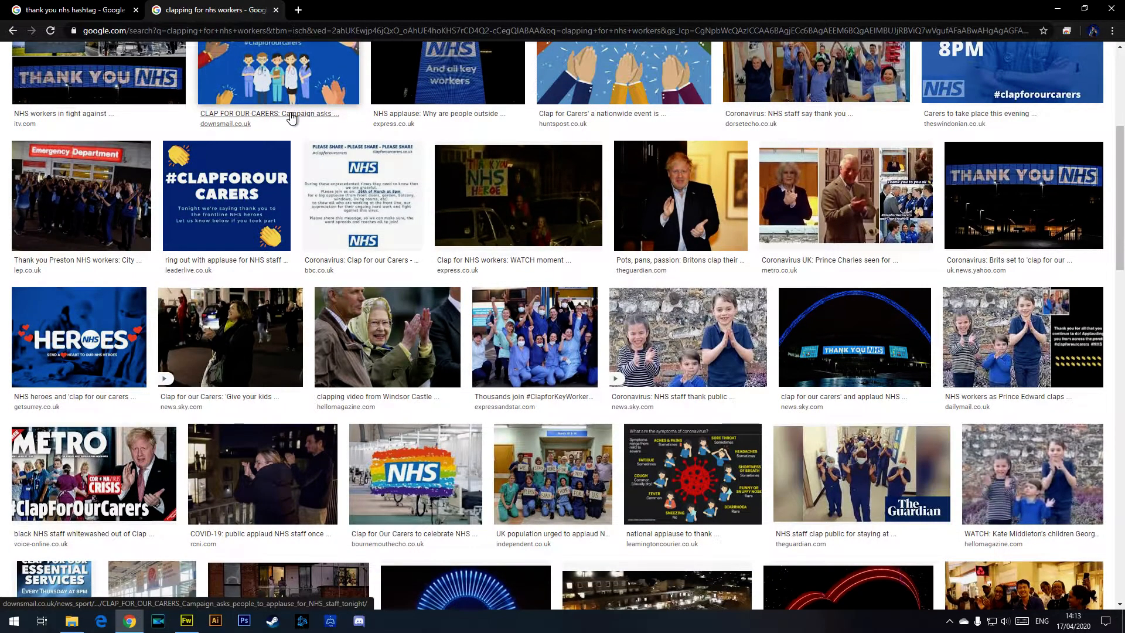
left_click(82, 194)
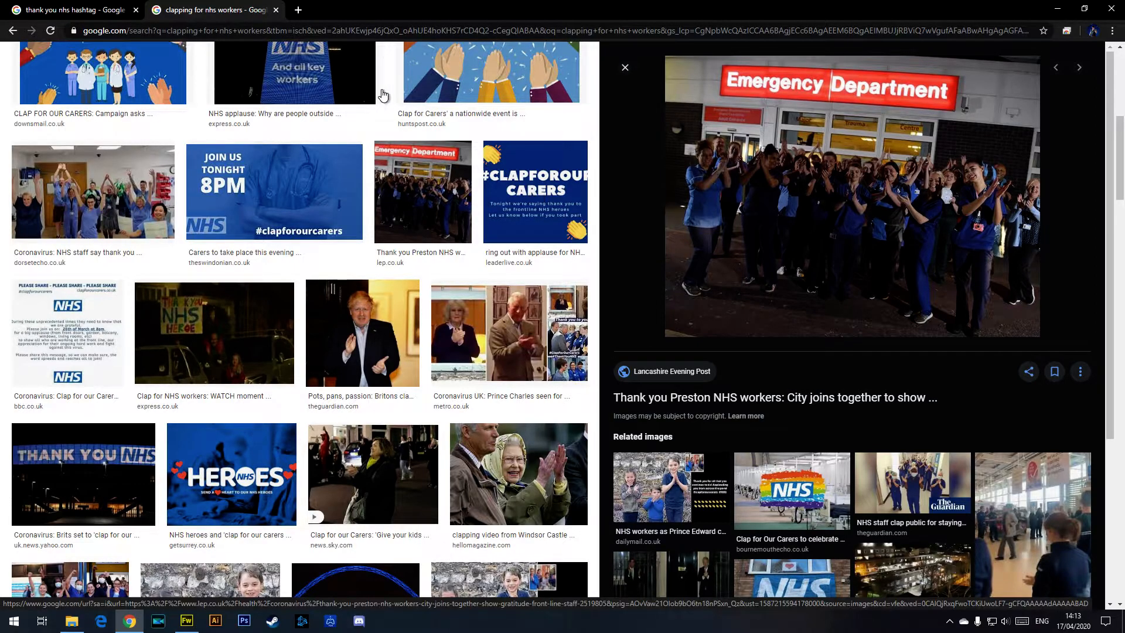
- Return to Fireworks and create a new white 467 × 200 px document matching the Desktop banner's conservatory photo
left_click(1058, 10)
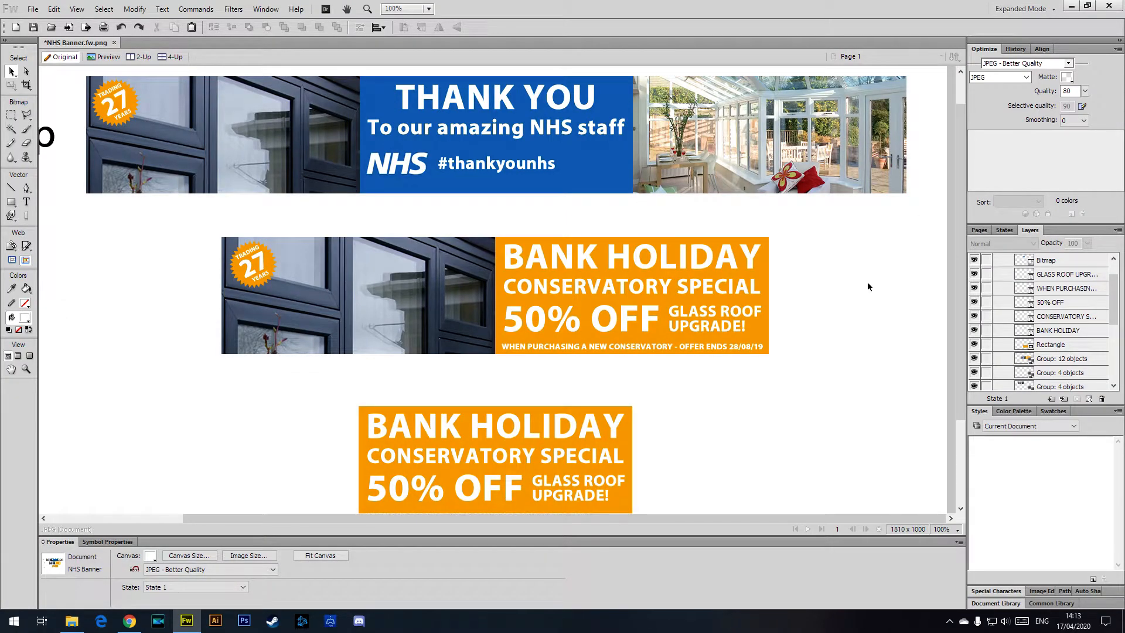
left_click(710, 163)
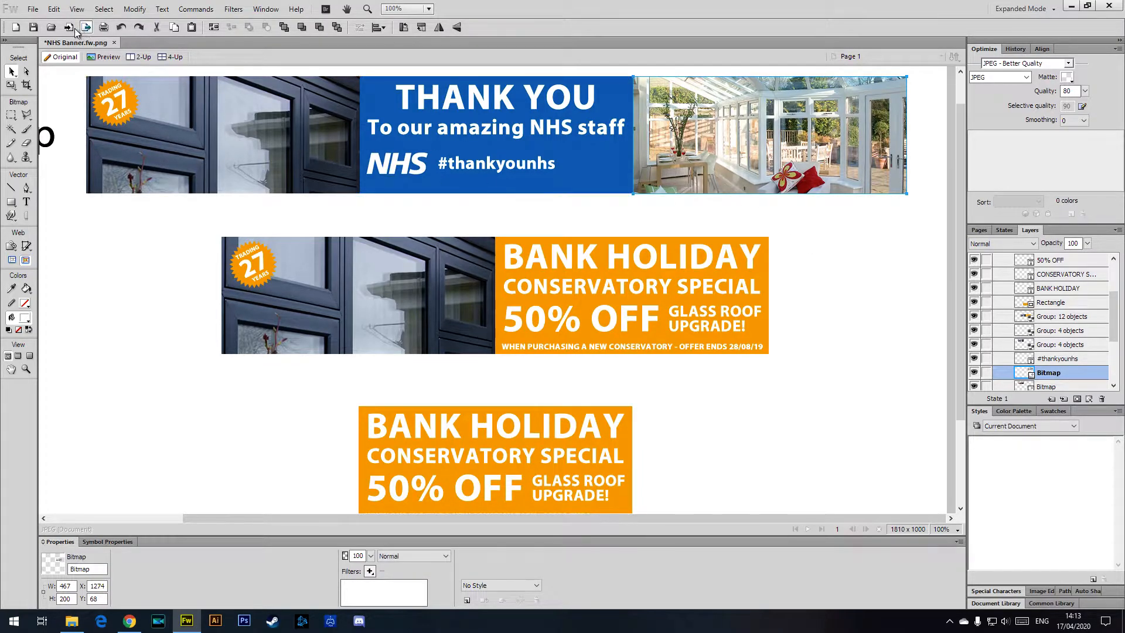
left_click(33, 9)
left_click(38, 20)
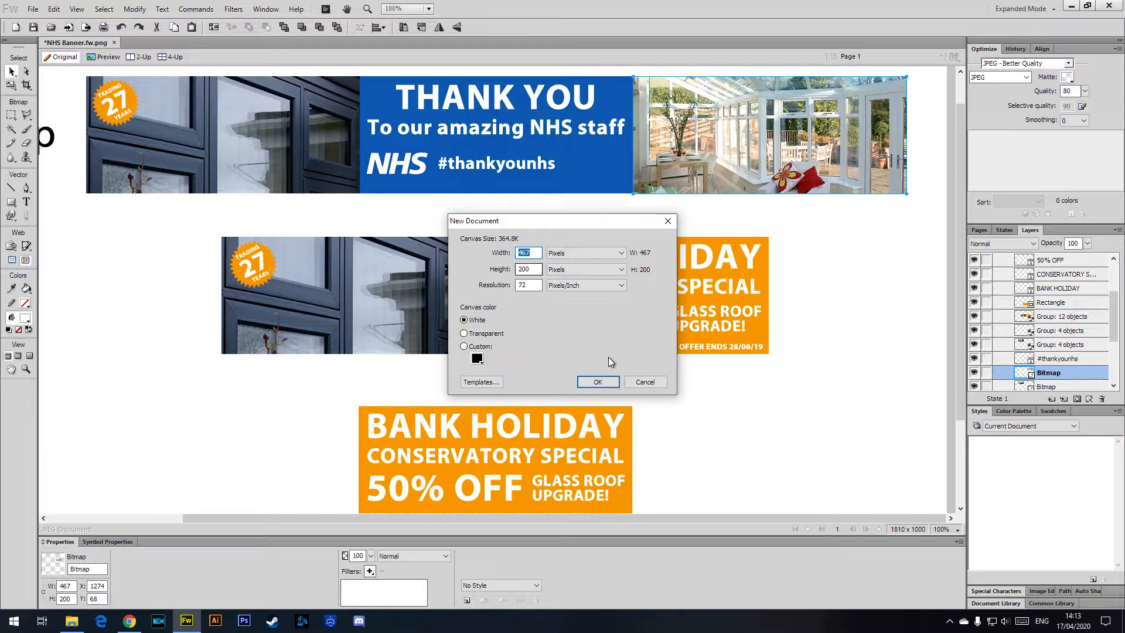
left_click(594, 381)
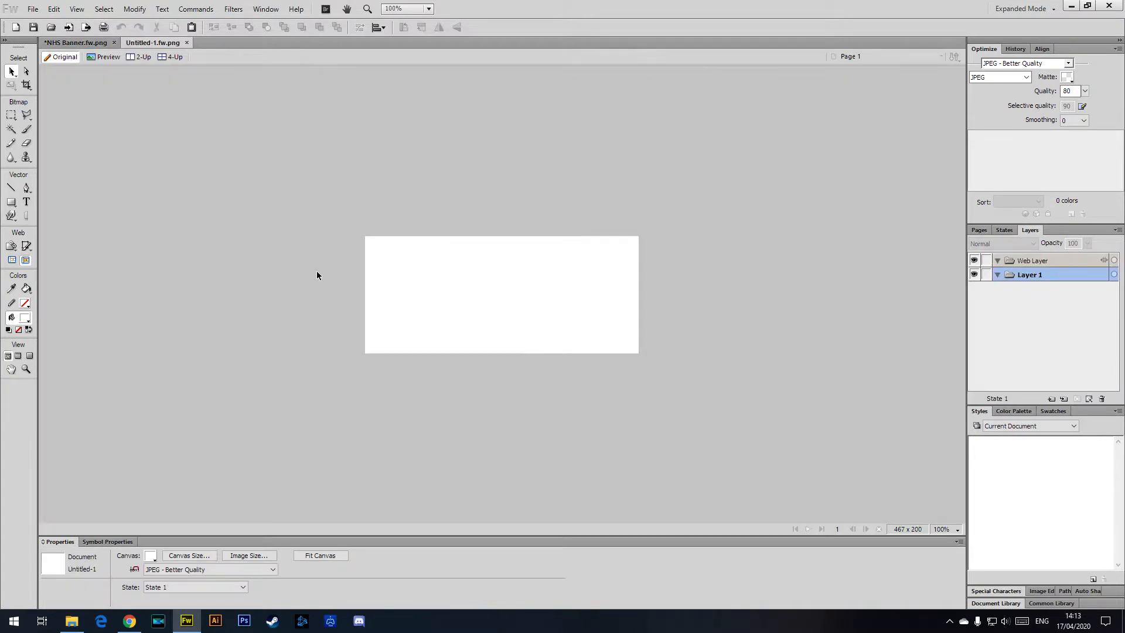
- Copy the Emergency Department staff photo from Chrome and paste it into the new 467 × 200 px Fireworks document
mouse_move(124, 623)
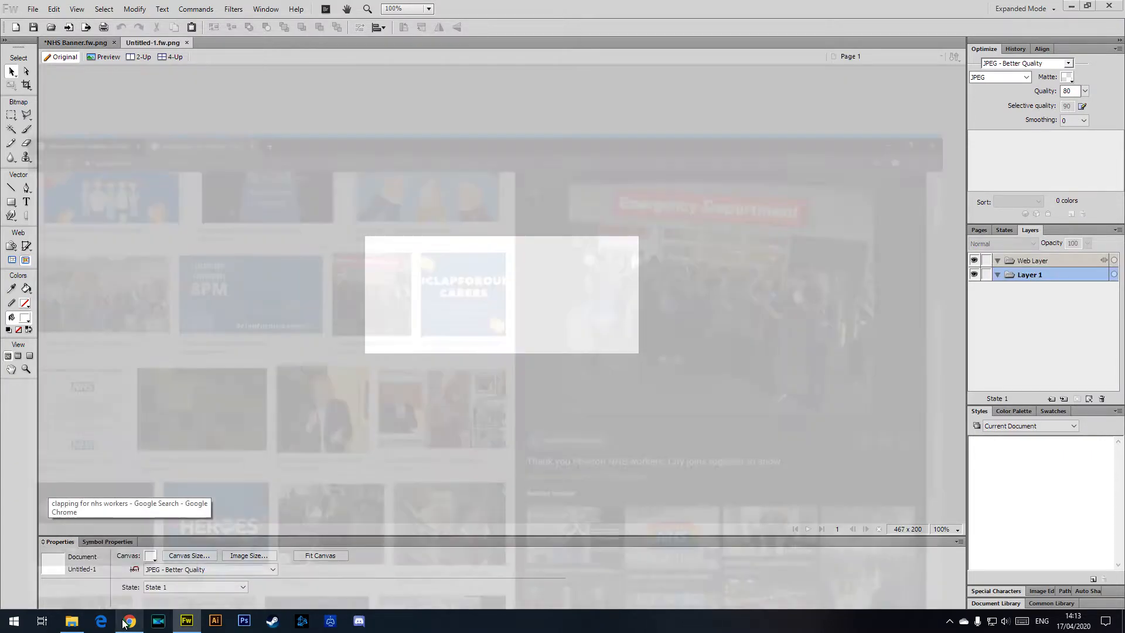
left_click(129, 571)
right_click(684, 291)
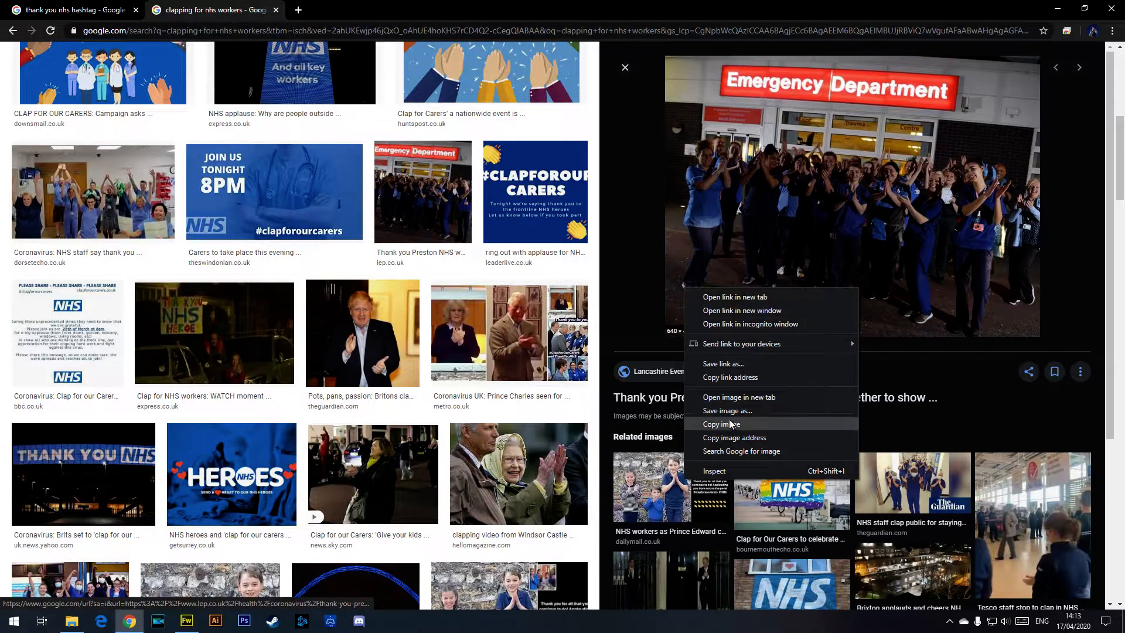
left_click(722, 424)
left_click(1059, 16)
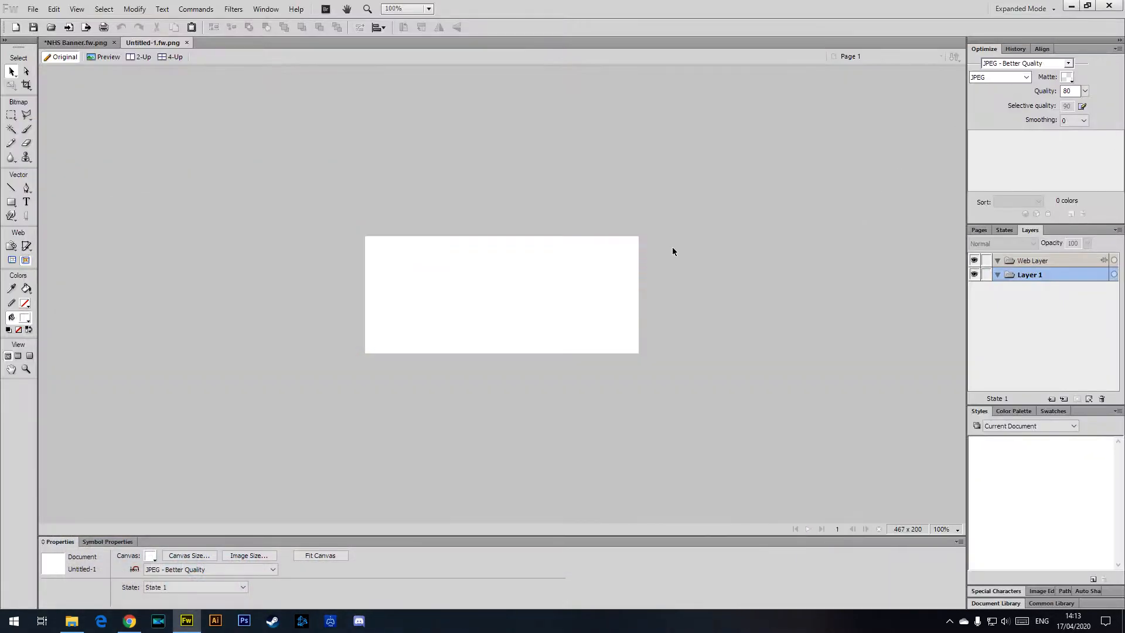
key("ctrl+v")
- Scale the staff photo down to about 534 × 401 px and rotate it slightly counter-clockwise so the clapping group fills the canvas
left_click_drag(535, 322, 550, 332)
key("ctrl+t")
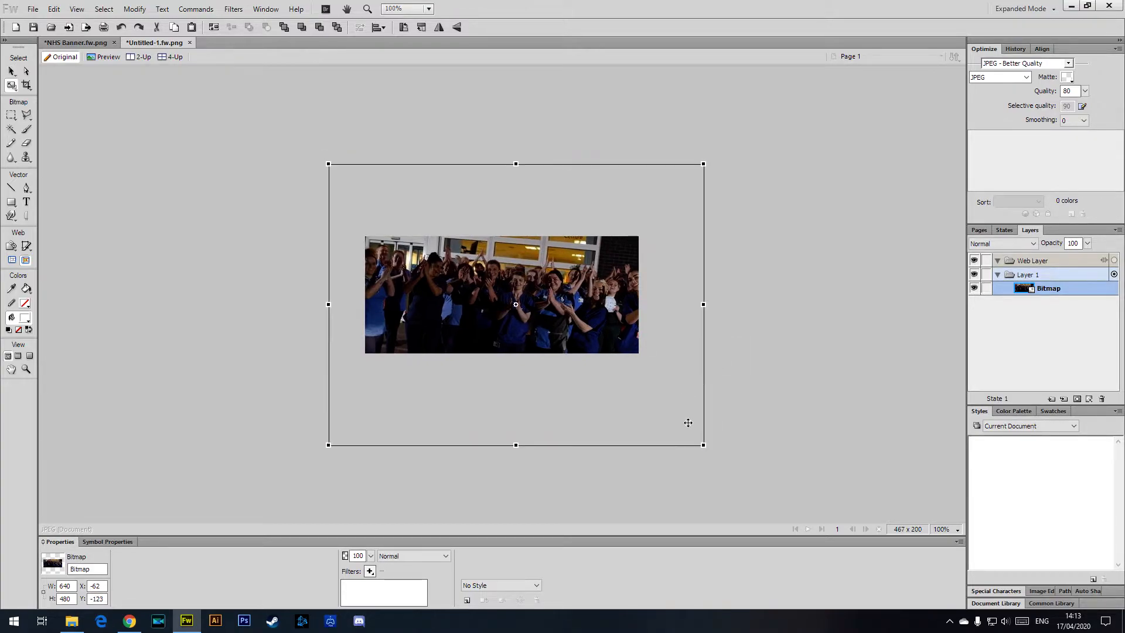
left_click_drag(704, 445, 663, 414)
left_click_drag(328, 164, 349, 180)
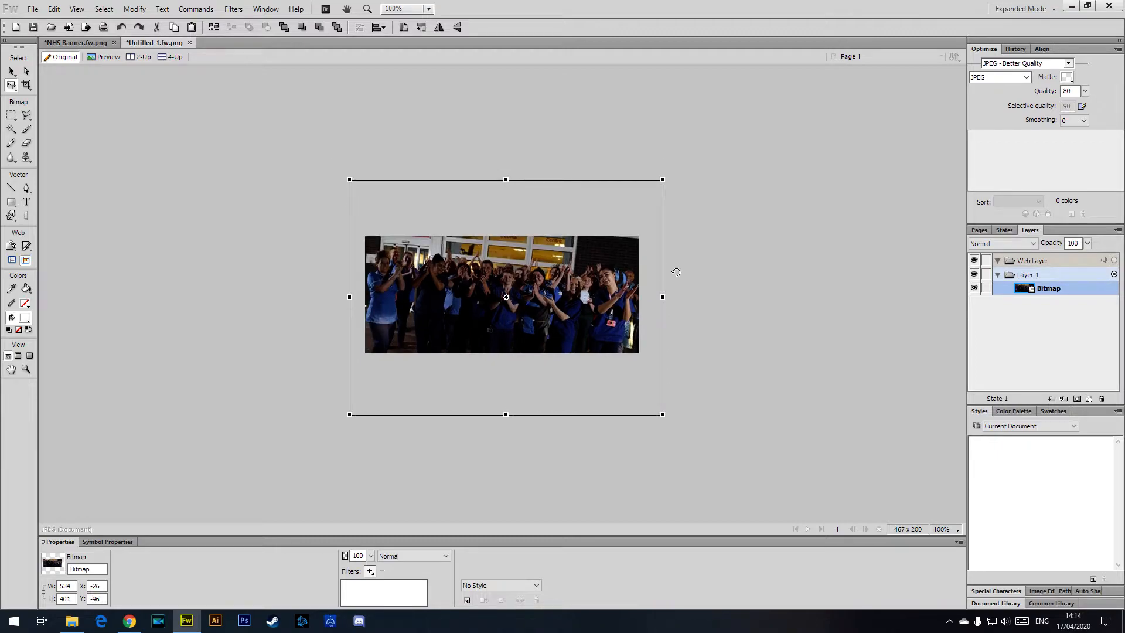
mouse_move(714, 287)
left_mouse_down()
mouse_move(713, 269)
mouse_move(722, 284)
left_mouse_up()
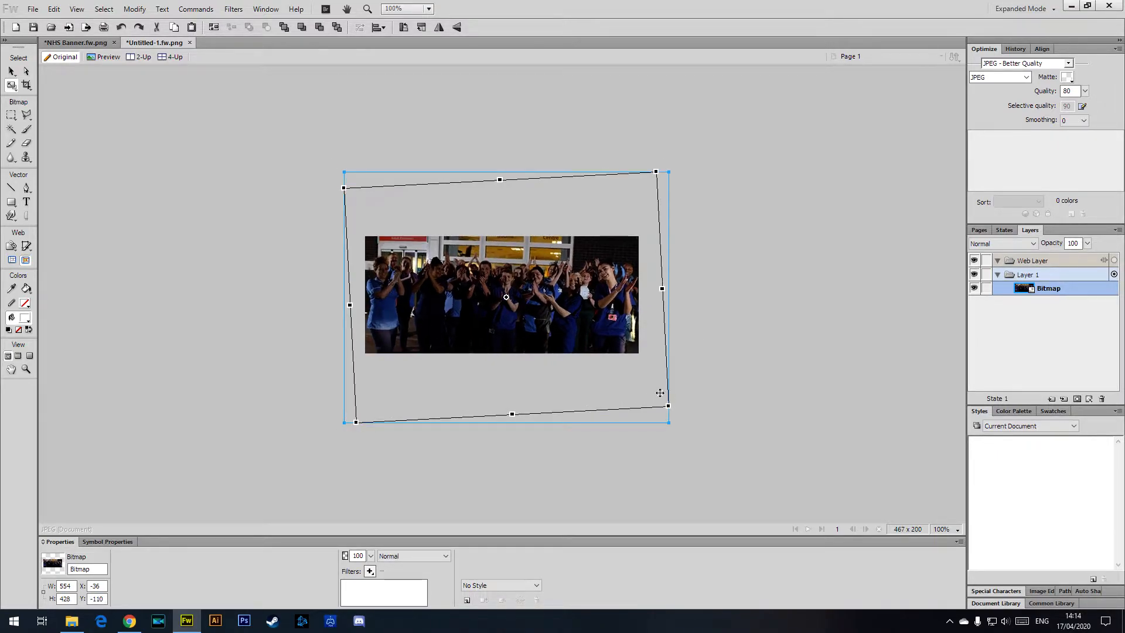
left_click(13, 71)
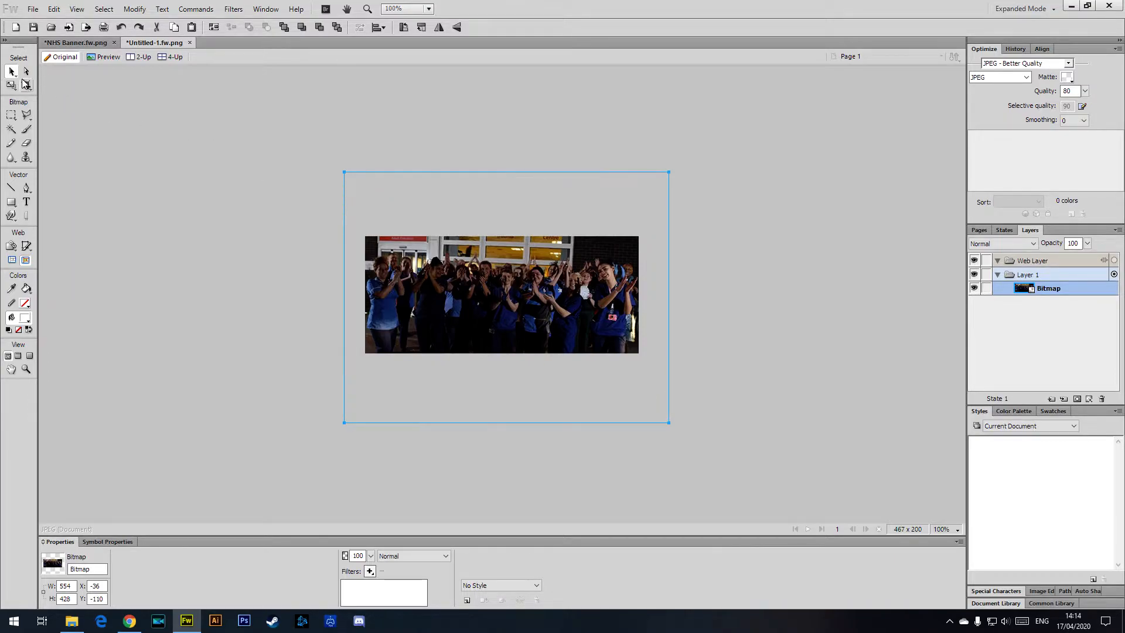
- Crop the staff photo to the canvas edges so the bitmap is 467 × 200 px
left_click(217, 144)
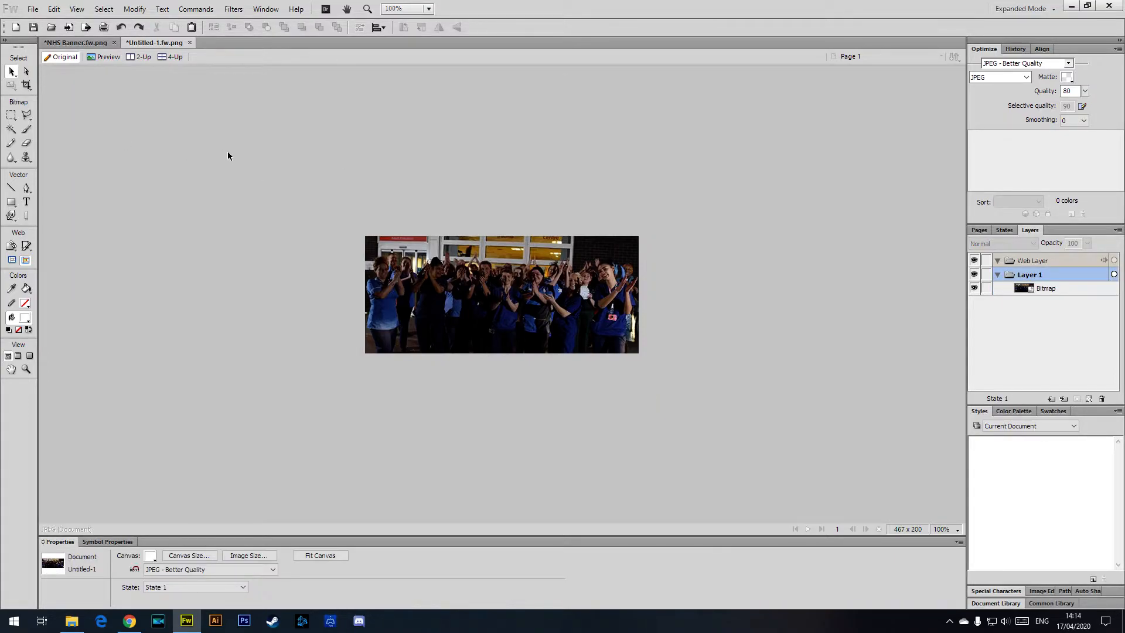
left_click(134, 9)
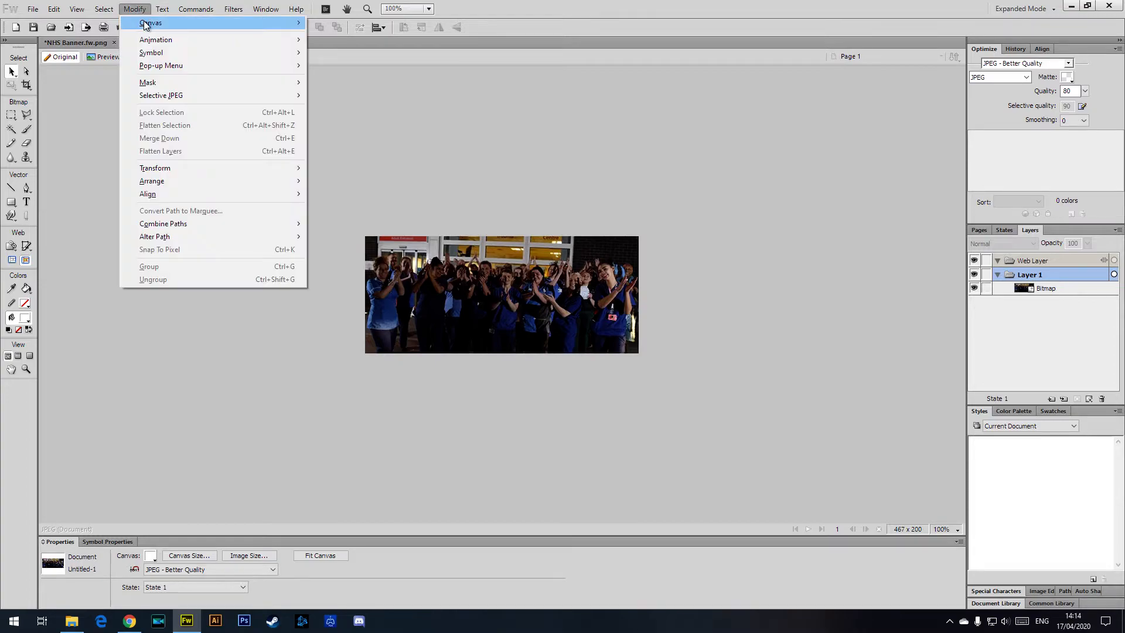
mouse_move(146, 25)
left_click(343, 64)
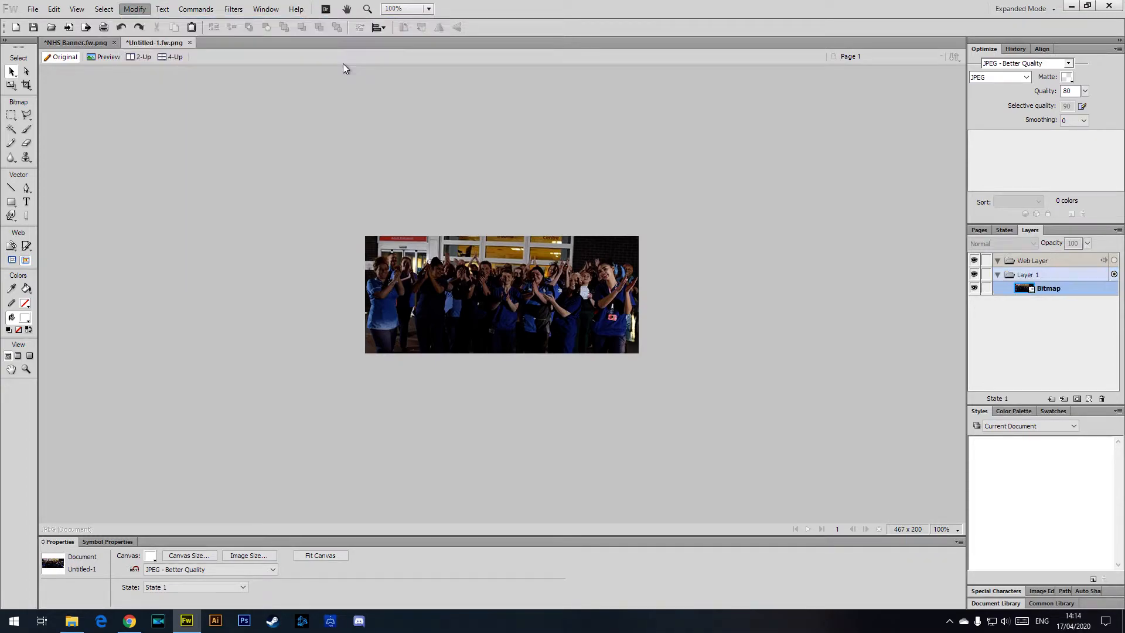
left_click(757, 273)
left_click(558, 282)
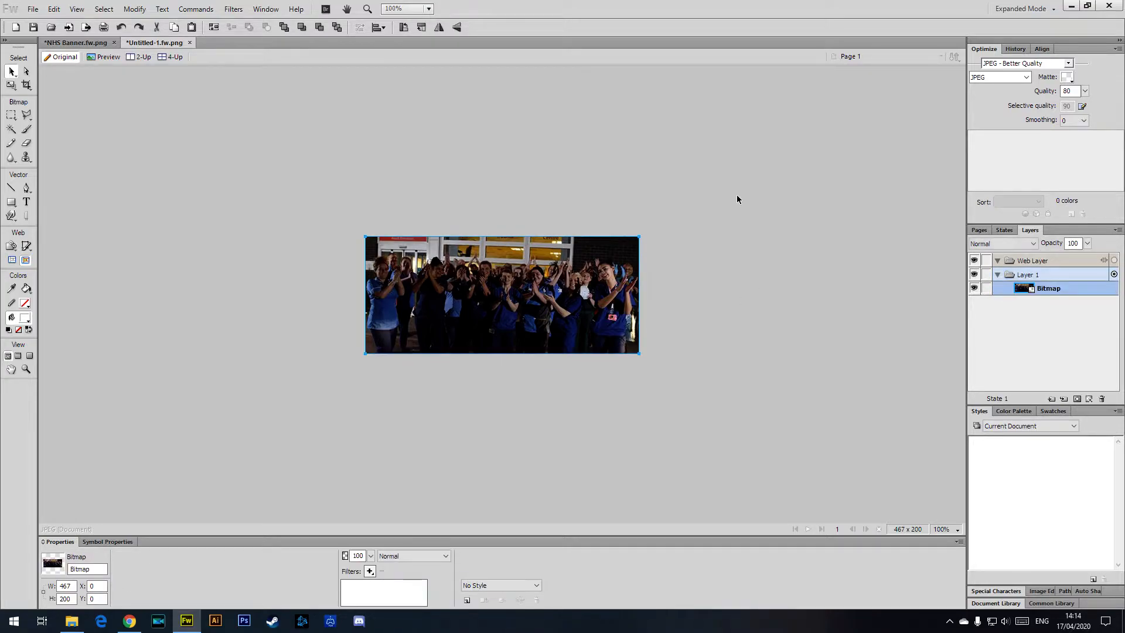
- Paste the cropped staff photo into the NHS Banner file and place it over the Desktop banner's conservatory photo at X 1274, Y 68
left_click(82, 47)
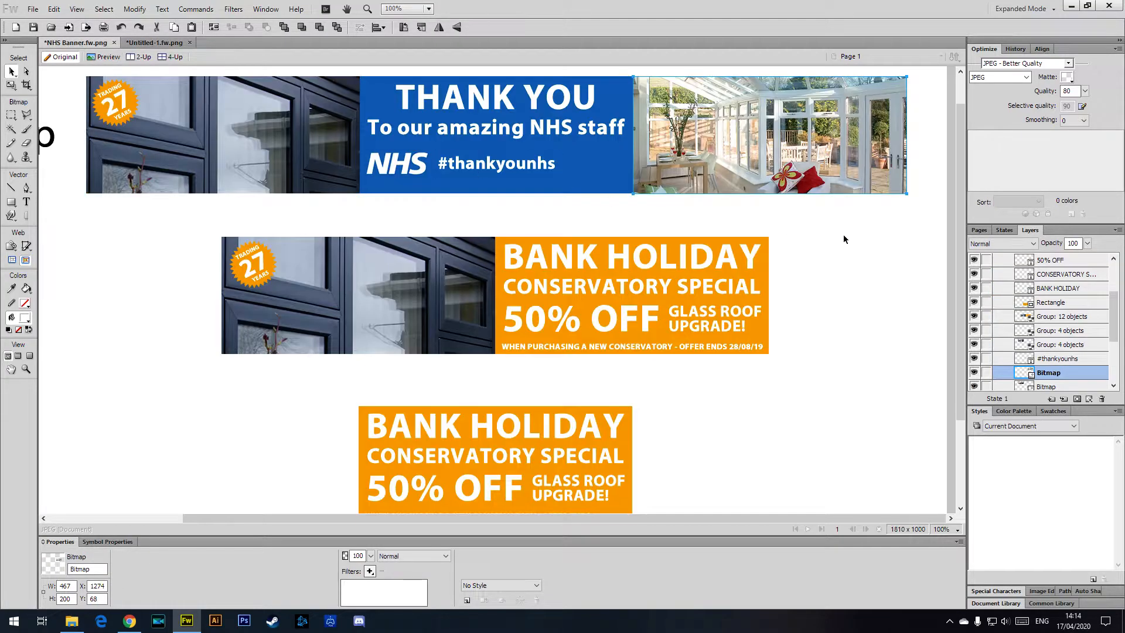
key("ctrl+v")
left_click_drag(104, 115, 852, 245)
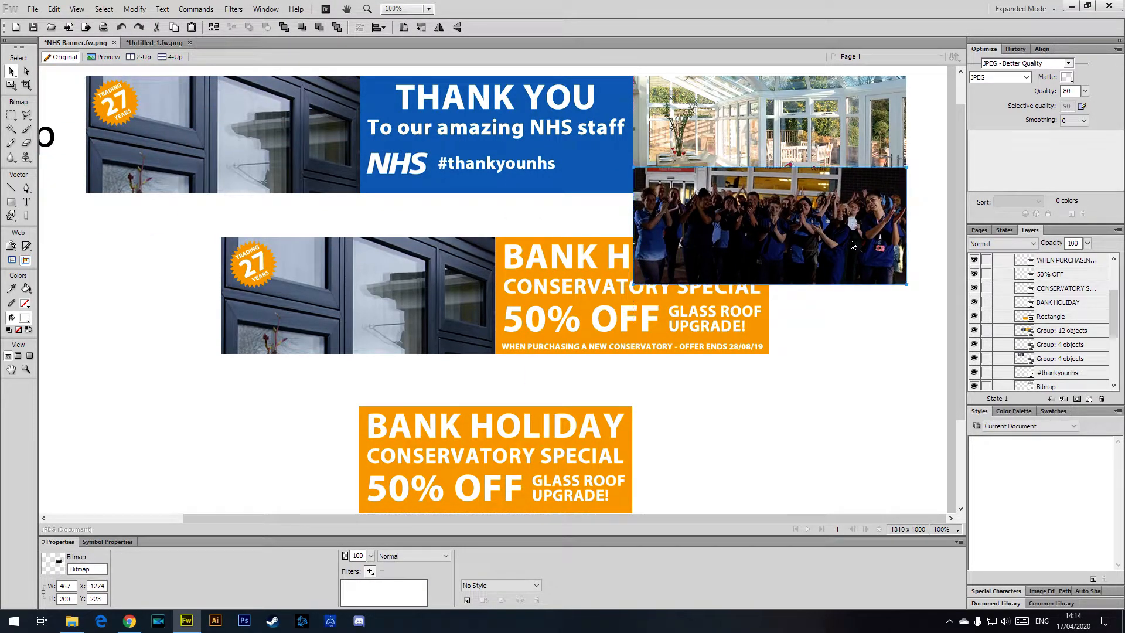
left_click_drag(957, 224, 961, 187)
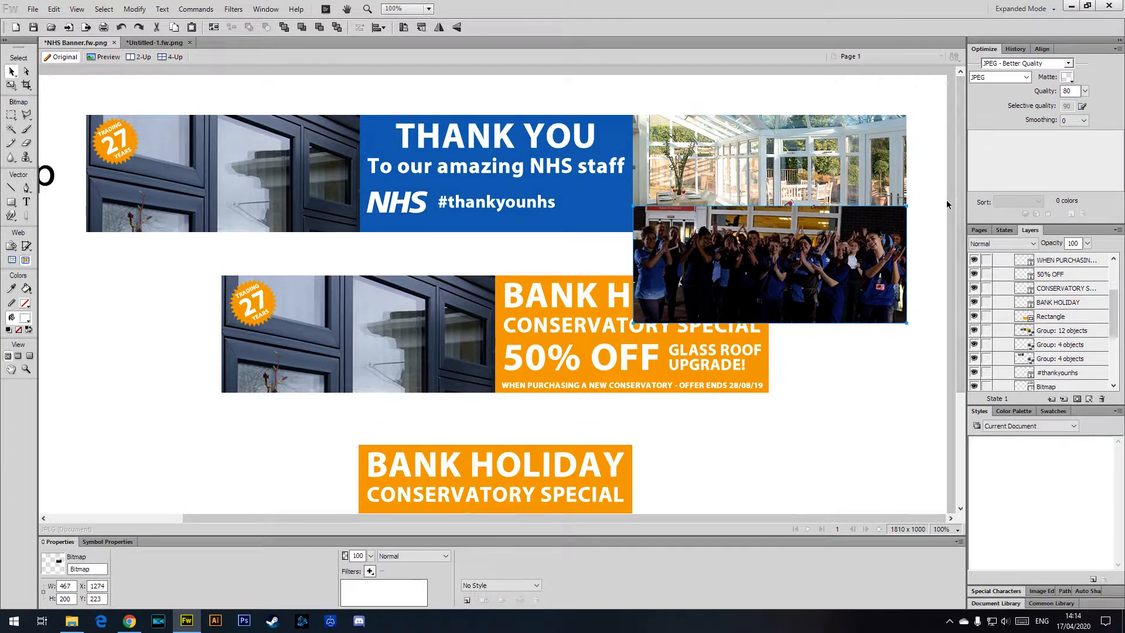
left_click_drag(697, 280, 697, 189)
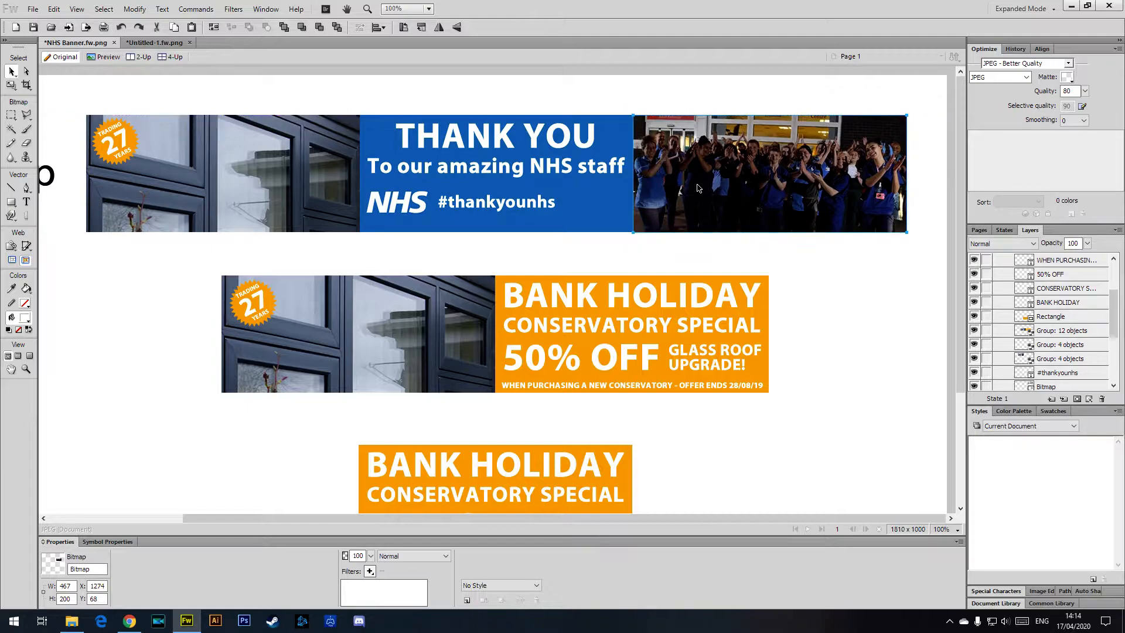
- Move the staff photo below the Desktop banner and select the conservatory photo to check its X position
left_click(838, 274)
left_click_drag(771, 201, 793, 325)
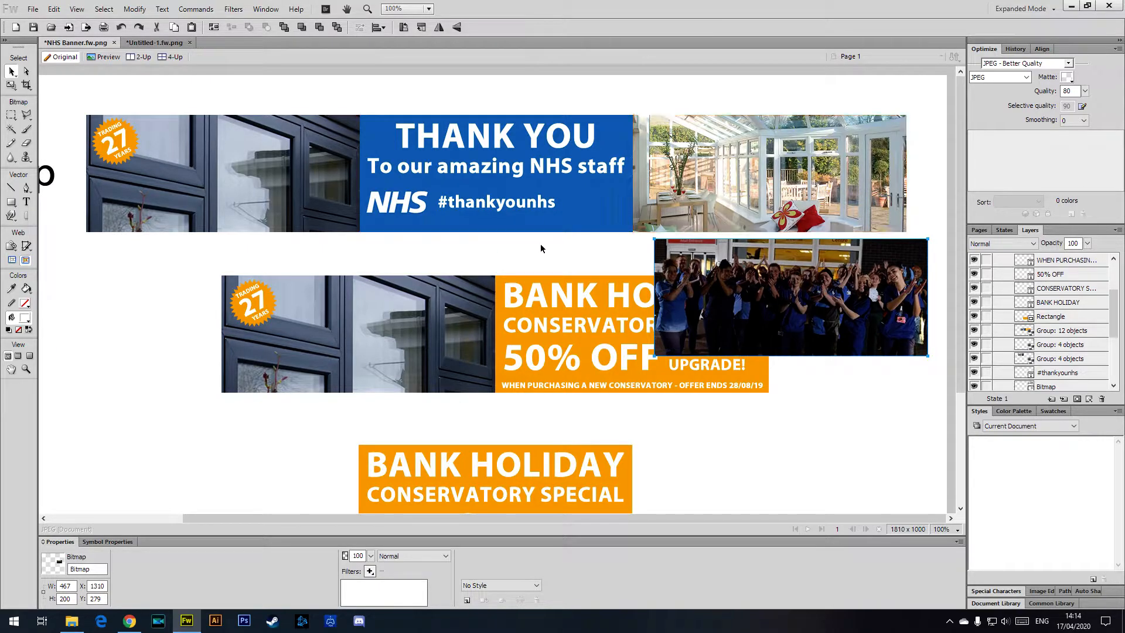
left_click(668, 185)
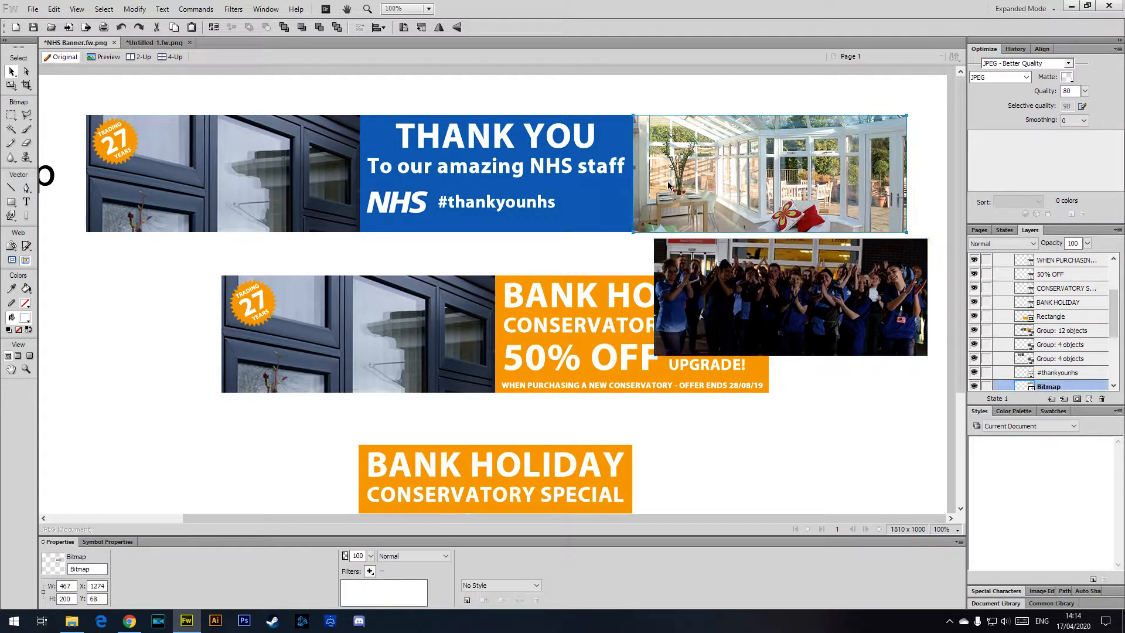
left_click(91, 586)
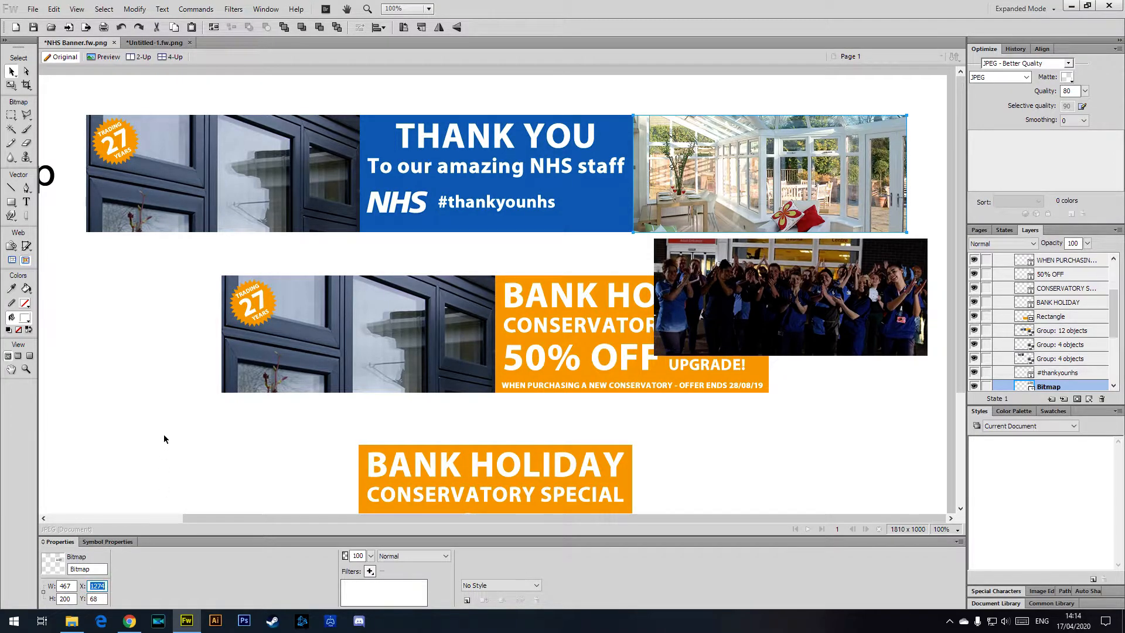
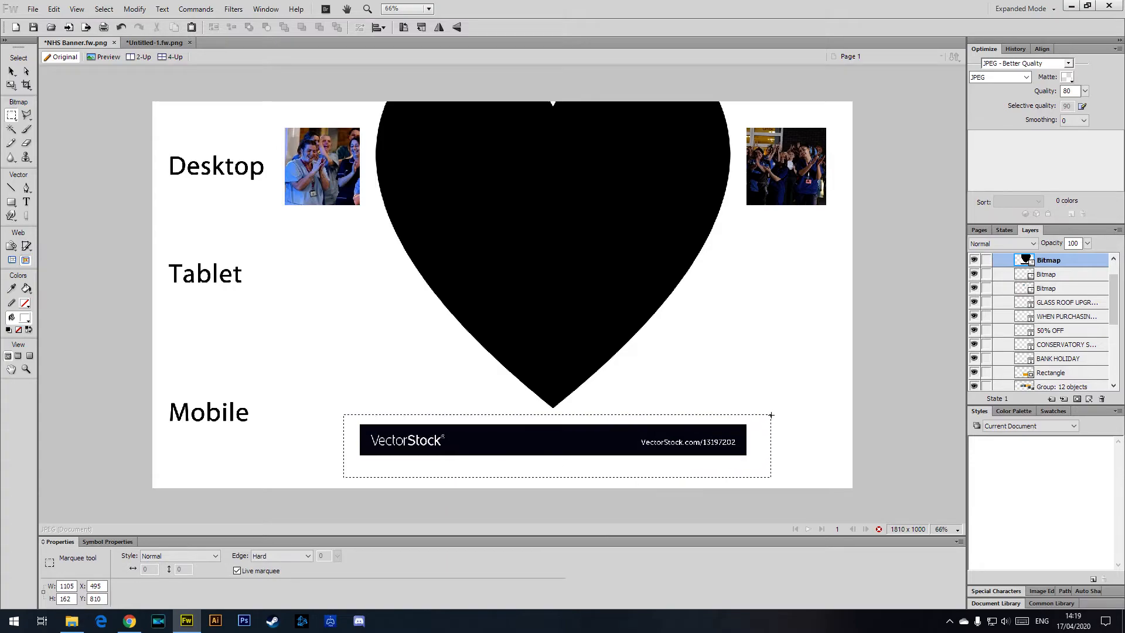
- Erase the VectorStock strip from the heart image and move the image until the whole heart top is on the canvas
key("Delete")
key("v")
left_click_drag(568, 262, 545, 346)
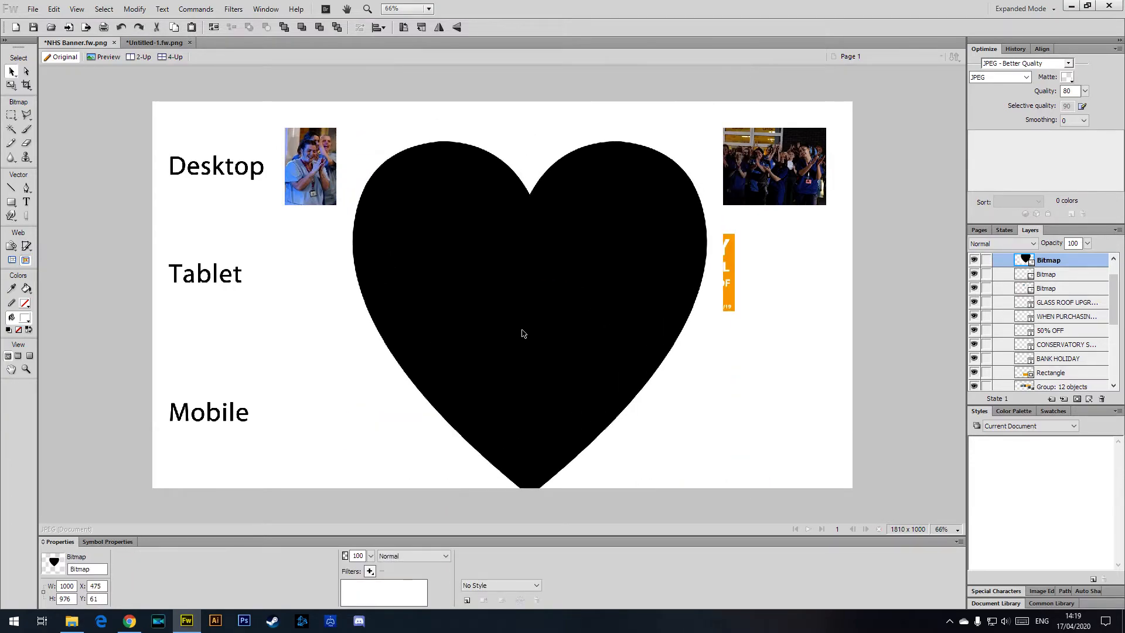
- Remove the white background around the black heart using the Magic Wand
left_click(11, 129)
left_click(362, 155)
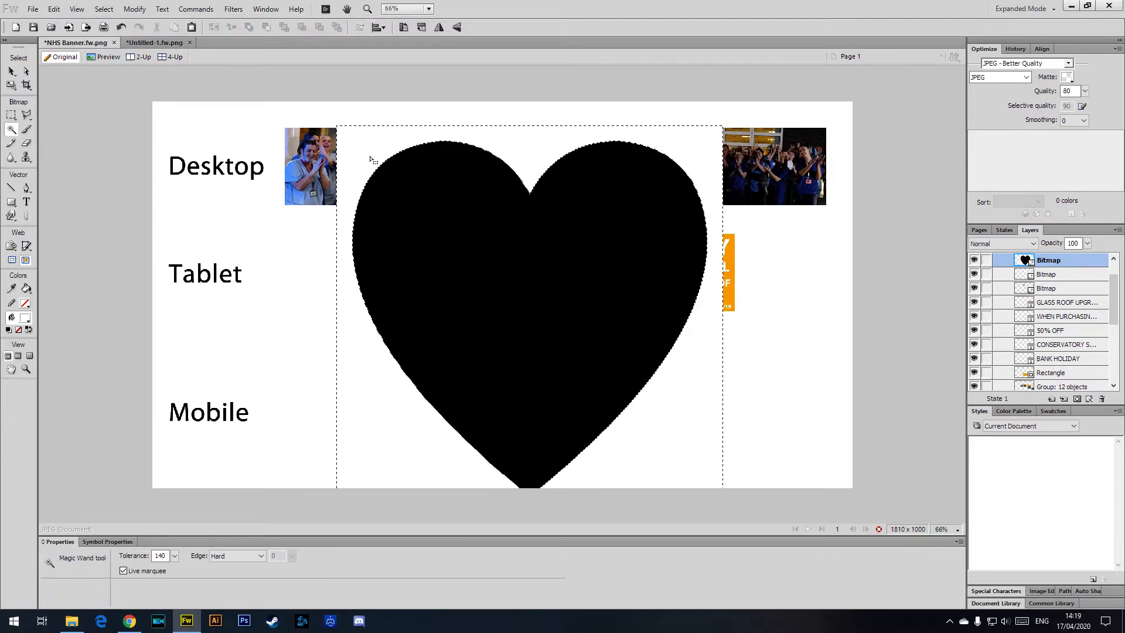
key("Delete")
key("v")
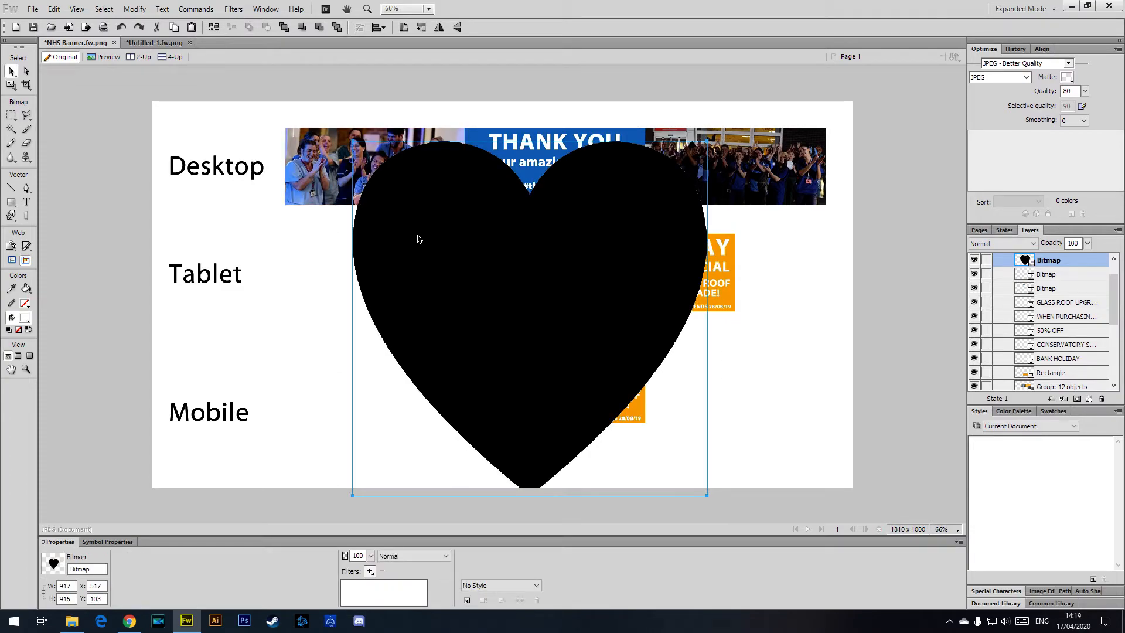
left_click(369, 571)
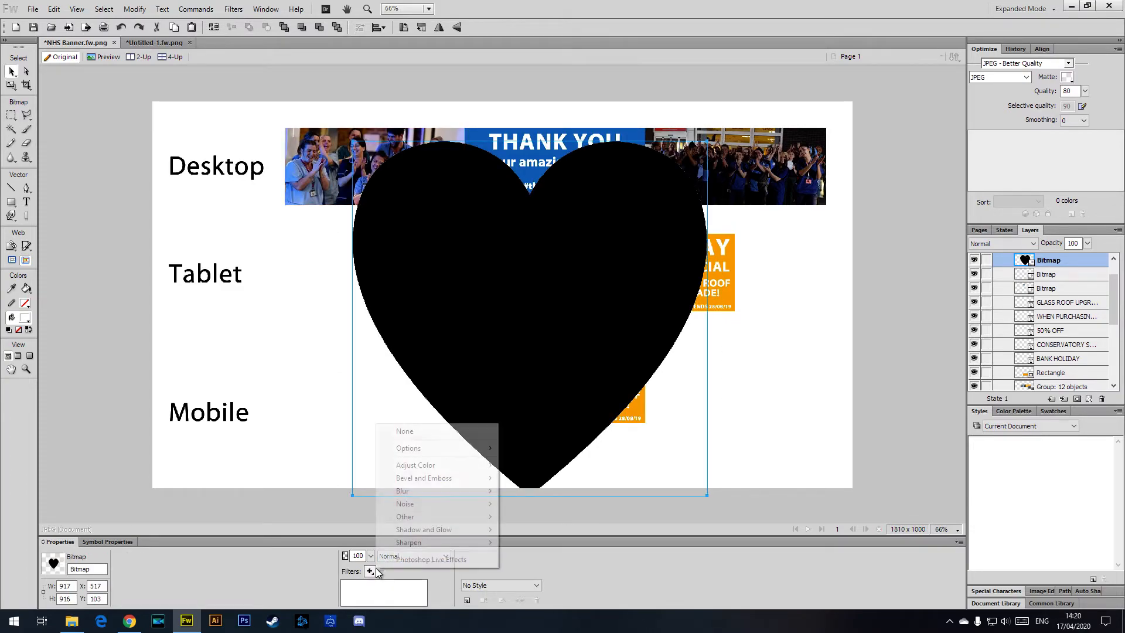
mouse_move(454, 455)
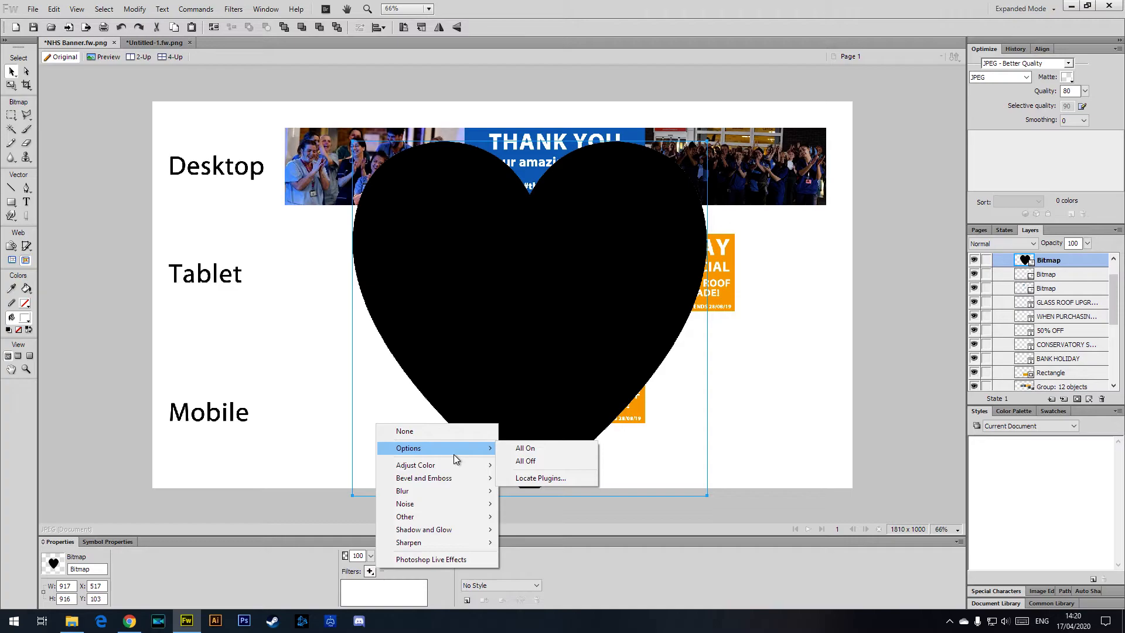
left_click(405, 431)
- Scale the heart down to about 173 × 173 px and place it over the middle of the Desktop banner's blue panel
key("q")
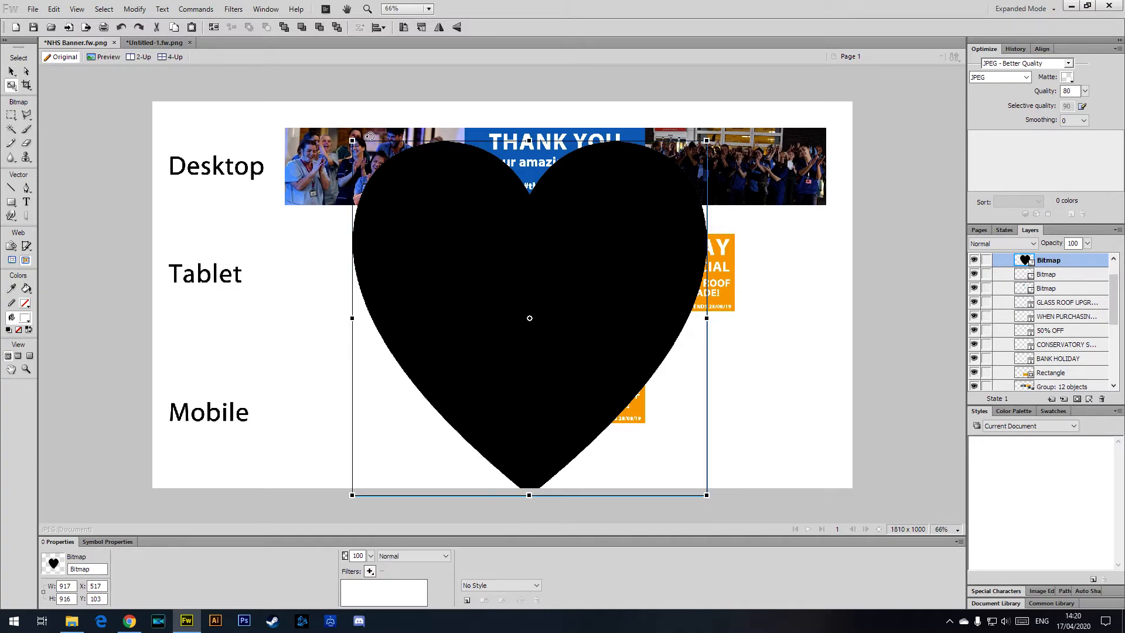
left_click_drag(352, 141, 578, 366)
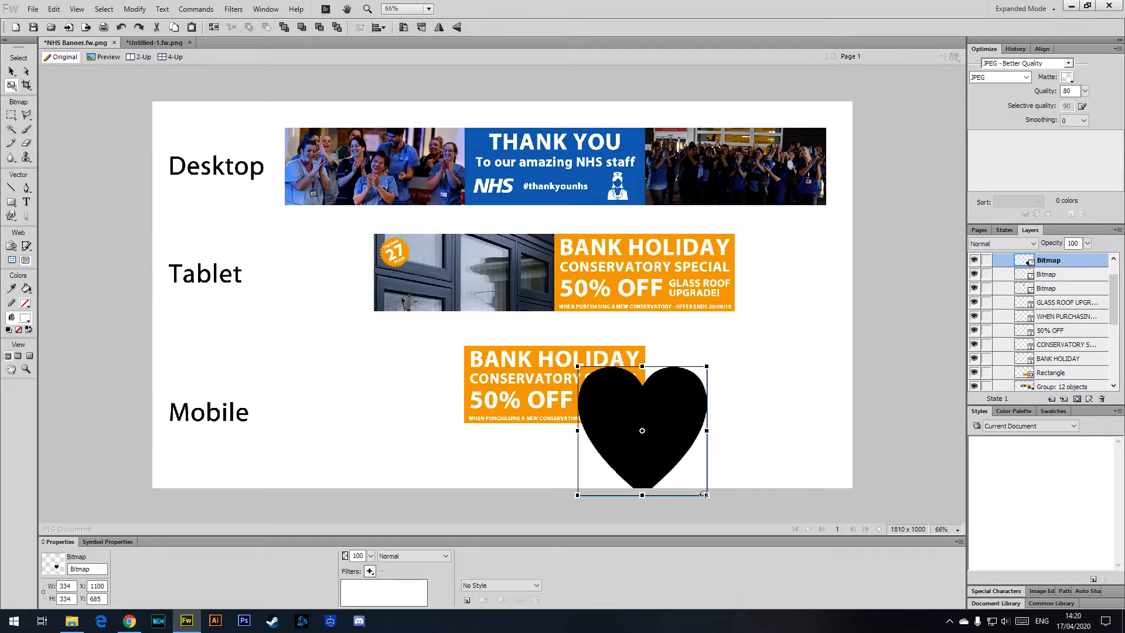
left_click_drag(706, 496, 545, 171)
left_click(13, 71)
key("ctrl+equal")
key("ctrl+equal")
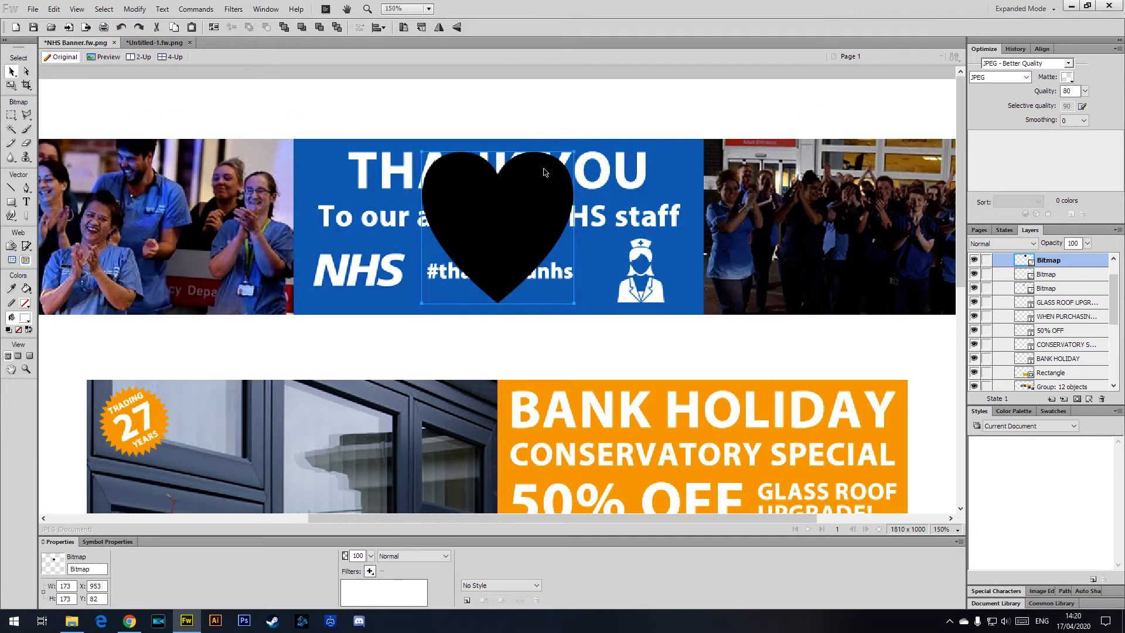
- Send the heart backward in the stacking order until it sits behind the Desktop banner's three lines of text
key("ctrl+Down")
key("ctrl+Down")
key("ctrl+Down")
key("ctrl+Down")
key("ctrl+Down")
key("ctrl+Down")
key("ctrl+Down")
key("ctrl+Down")
key("ctrl+Down")
key("ctrl+Down")
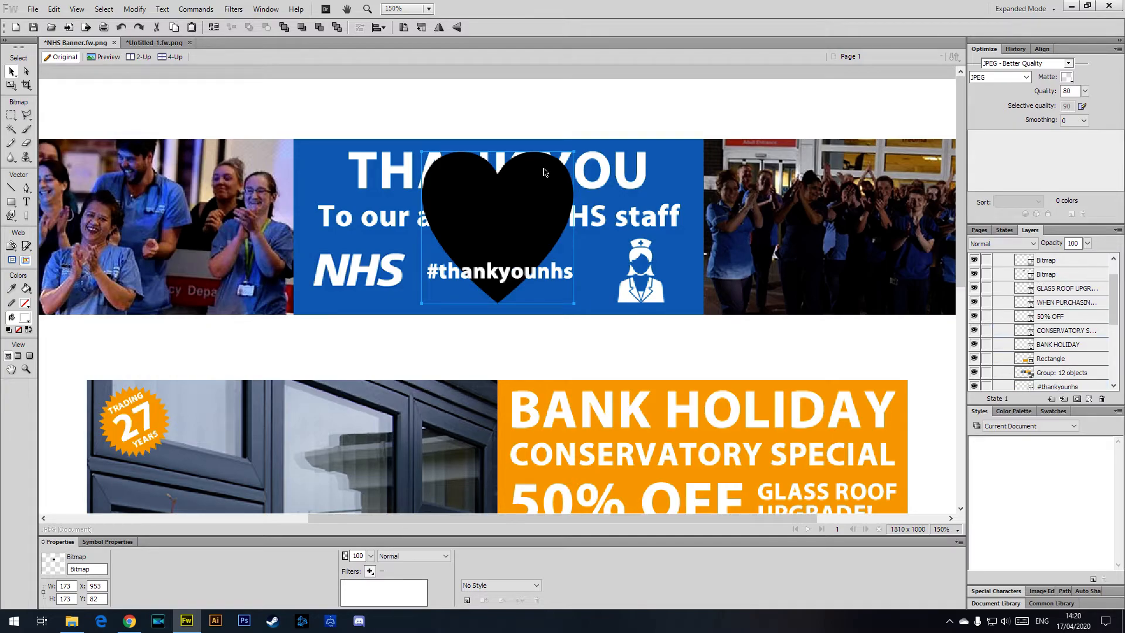
key("ctrl+Down")
key("ctrl+Down")
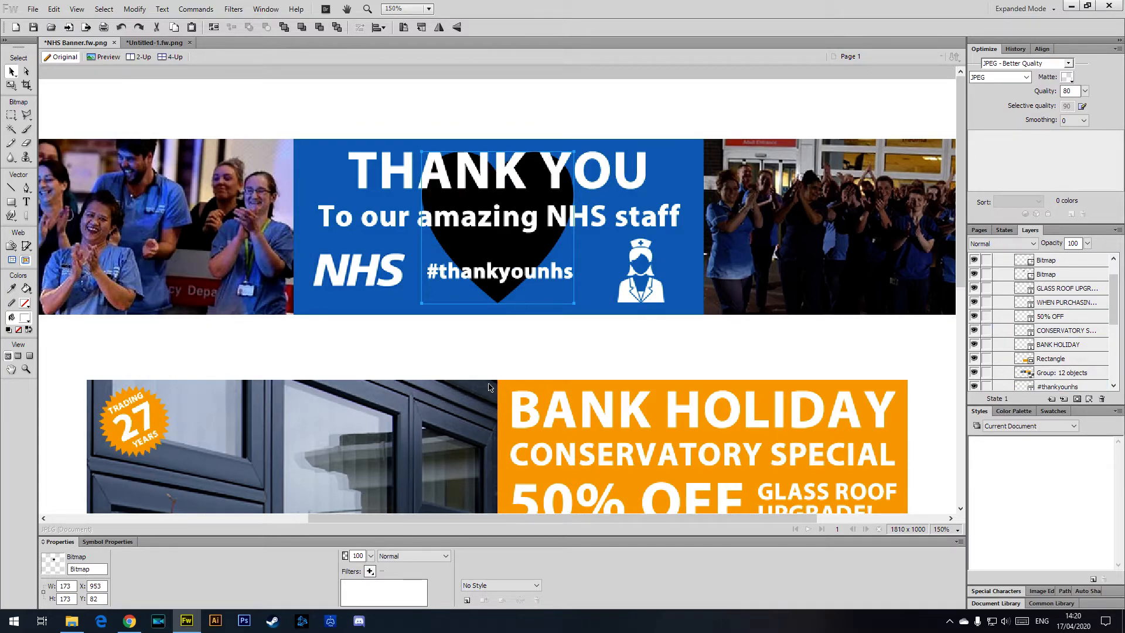
- Apply a red colour fill filter to the heart with Normal blend mode at 100%
left_click(369, 573)
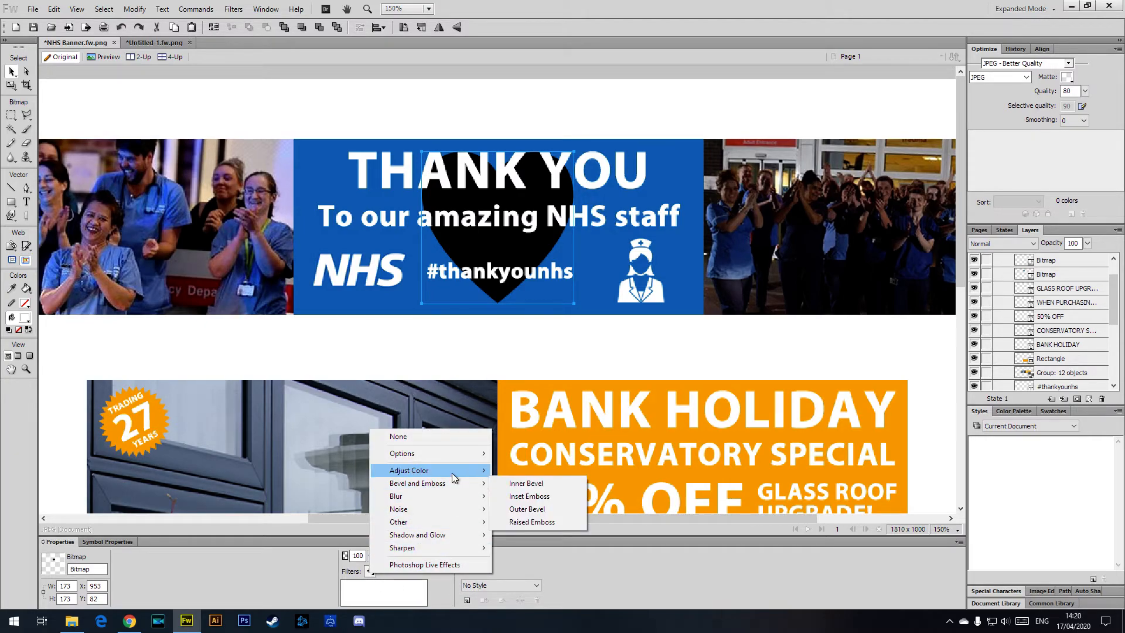
mouse_move(451, 471)
left_click(519, 496)
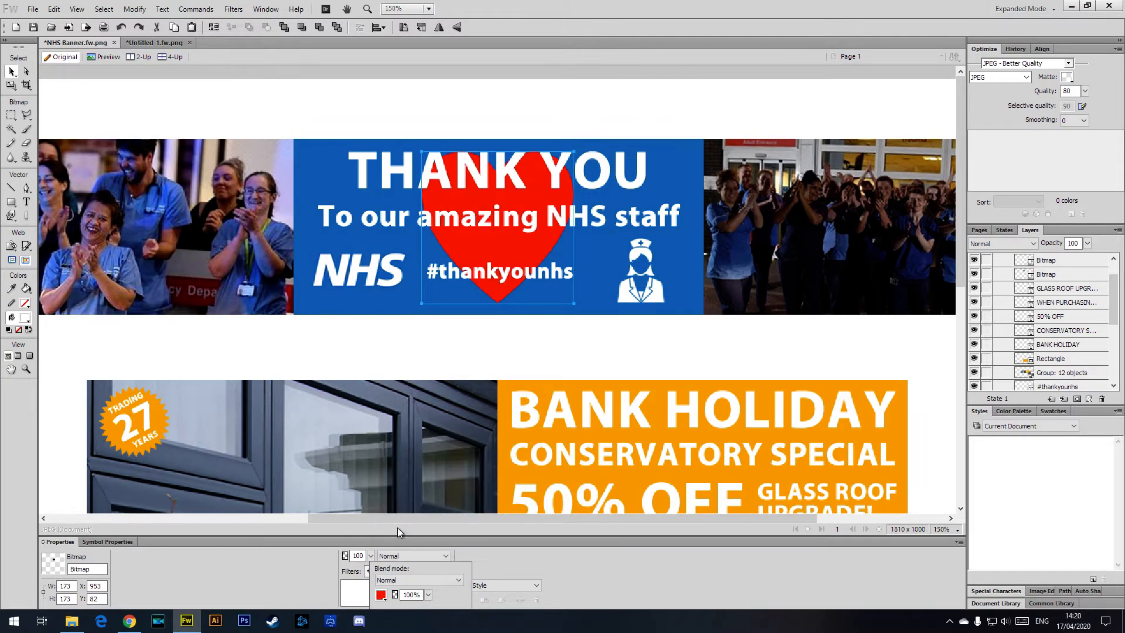
- Change the heart's colour fill from red to bright blue
left_click(380, 595)
left_click(506, 523)
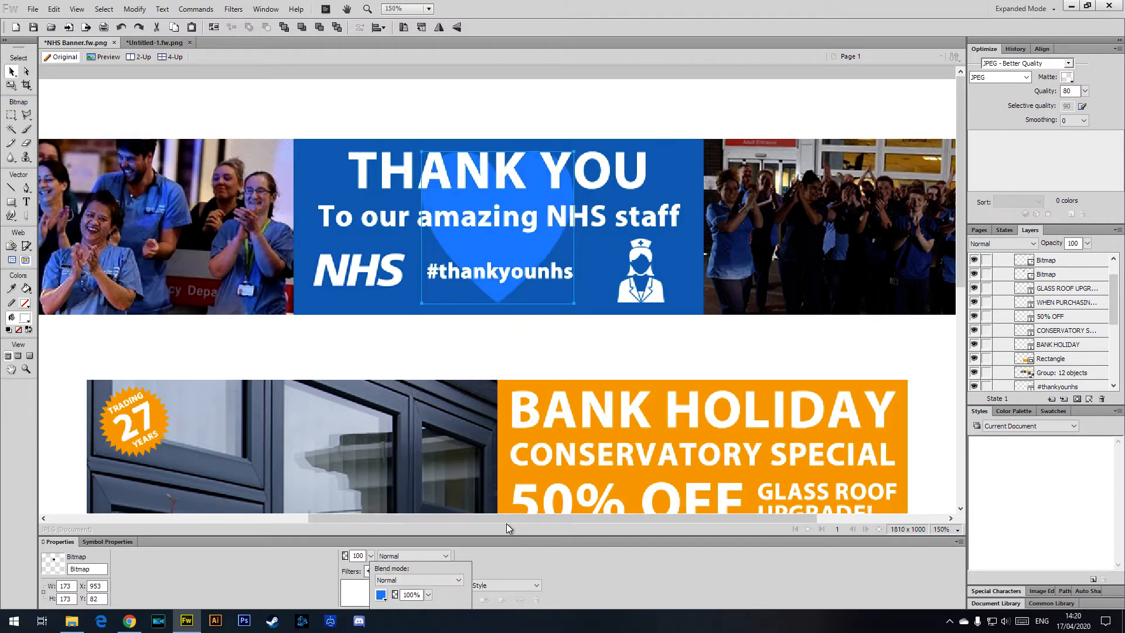
left_click(545, 343)
left_click(544, 346)
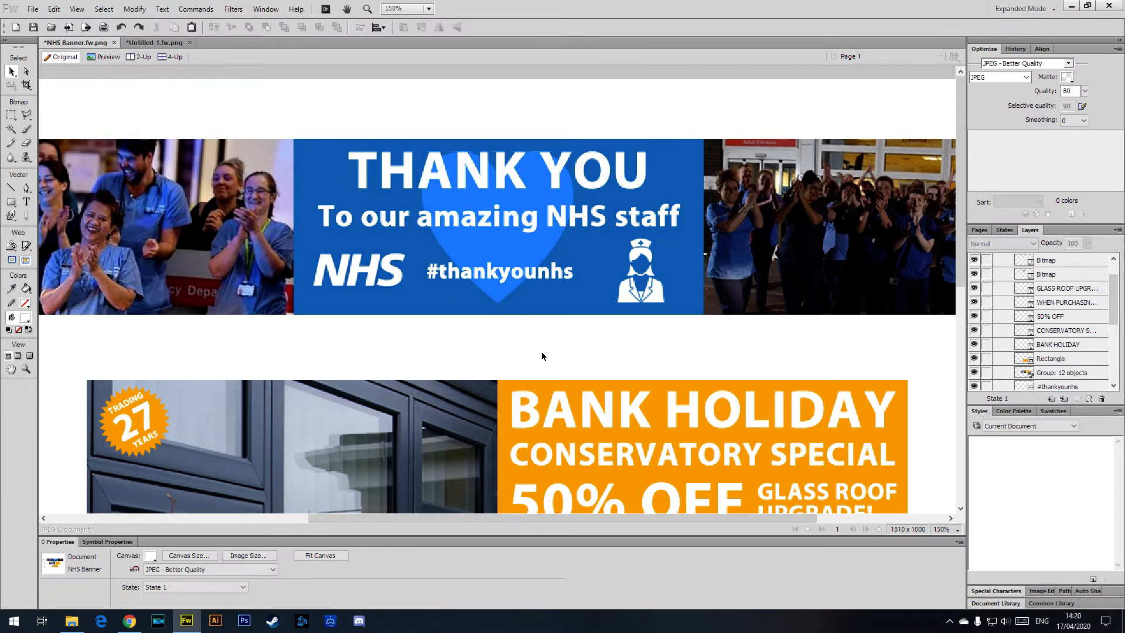
left_click_drag(513, 254, 625, 250)
key("ctrl+minus")
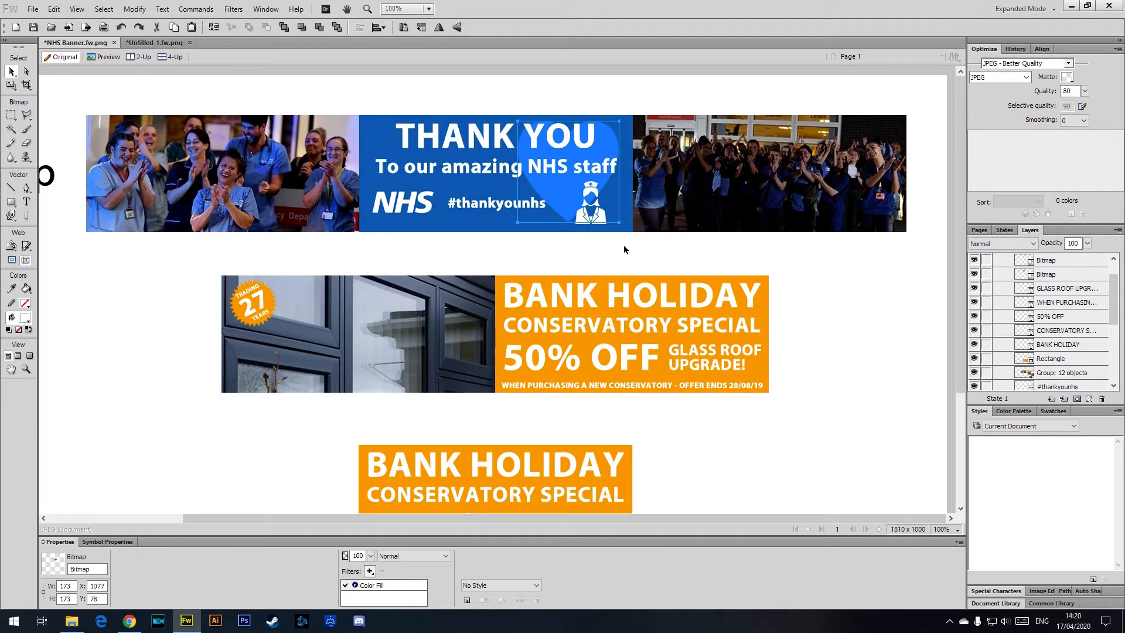
left_click(875, 315)
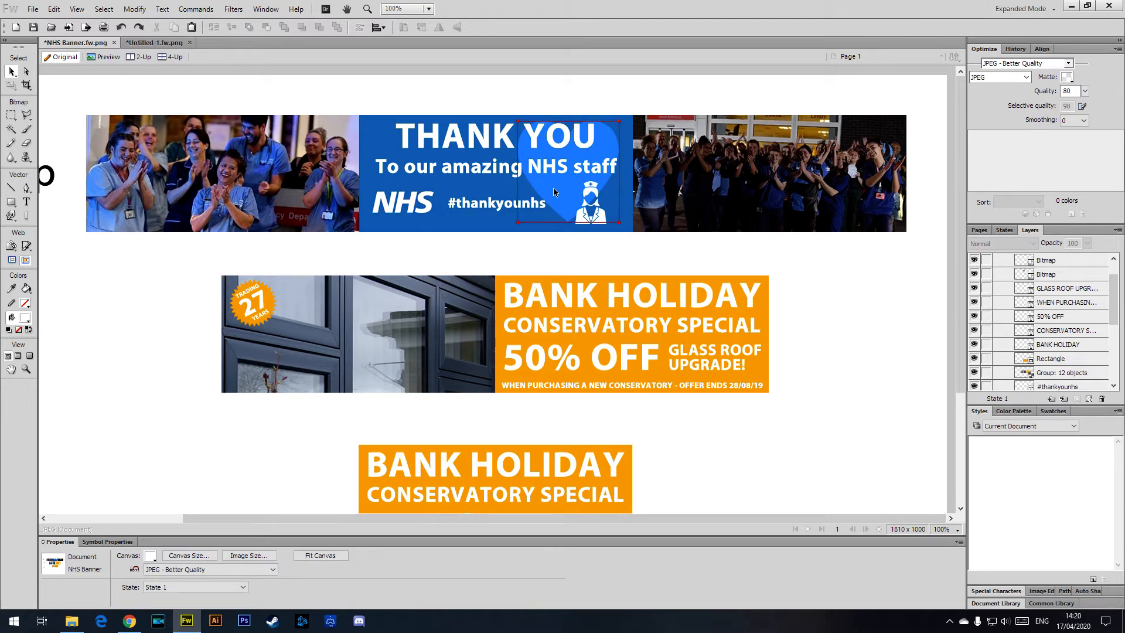
key("ctrl+z")
- Move the heart to the left end of the Desktop banner's blue panel, at X 812, Y 73
left_click_drag(496, 195, 399, 189)
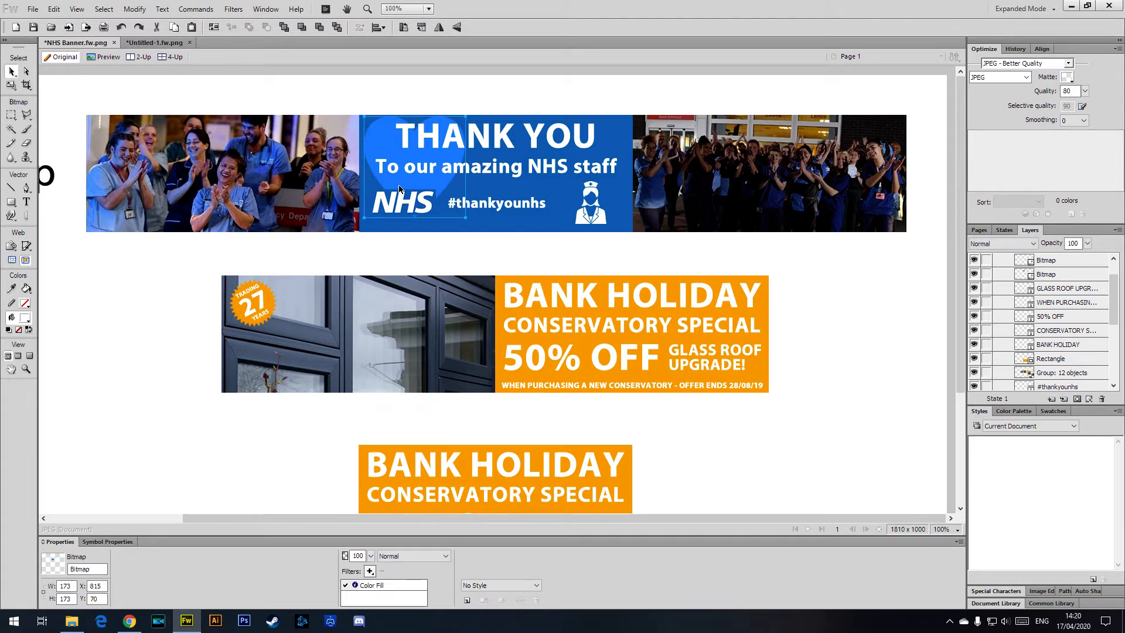
key("Down")
key("Down")
key("Down")
key("Left")
key("Left")
key("Left")
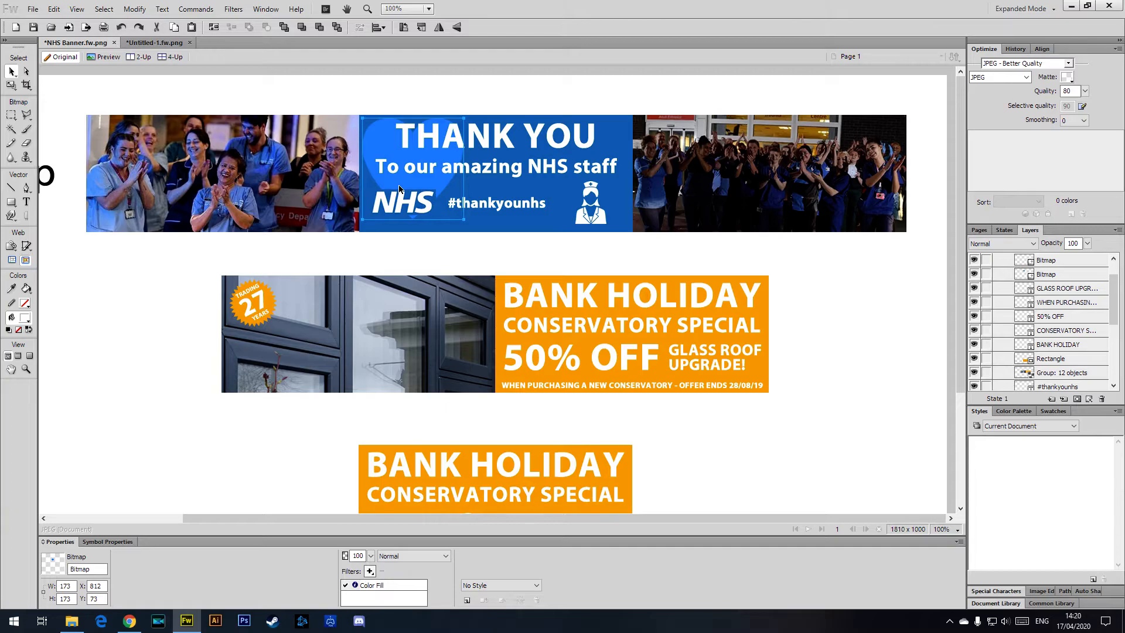
- Shift the heart horizontally to the right end of the blue panel, behind the nurse icon, at X 1092
key("shift+Right")
key("shift+Right")
key("shift+Right")
key("shift+Right")
key("shift+Right")
key("shift+Right")
key("shift+Right")
key("shift+Right")
key("shift+Right")
key("shift+Right")
key("shift+Right")
key("shift+Right")
key("shift+Right")
key("shift+Right")
key("shift+Right")
key("shift+Right")
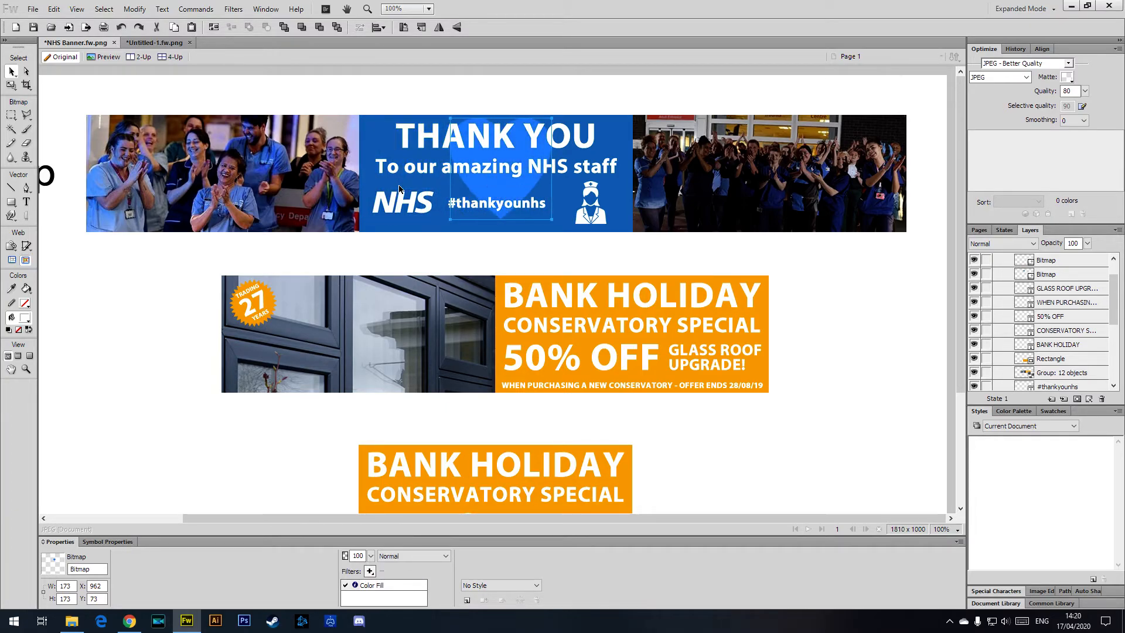
key("shift+Right")
key("shift+Right")
key("shift+Right")
key("shift+Right")
key("shift+Right")
key("shift+Right")
key("shift+Right")
key("shift+Right")
key("shift+Right")
key("shift+Right")
key("shift+Right")
key("shift+Right")
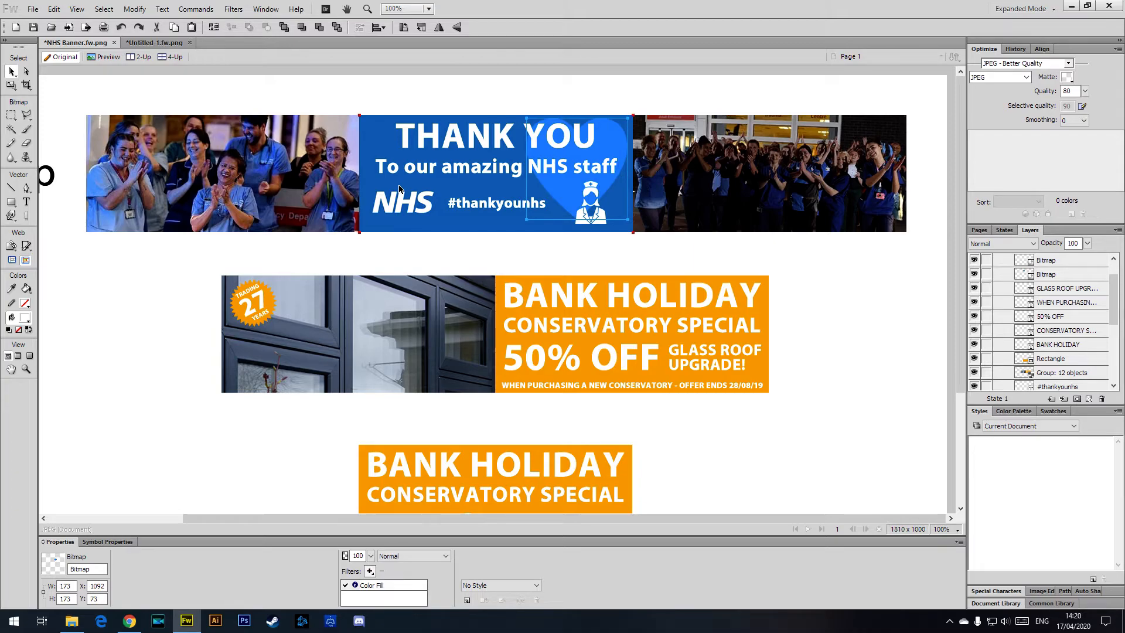
- Enlarge the heart proportionally to about 189 × 189 px, keeping its upper-right corner in place
key("ctrl+t")
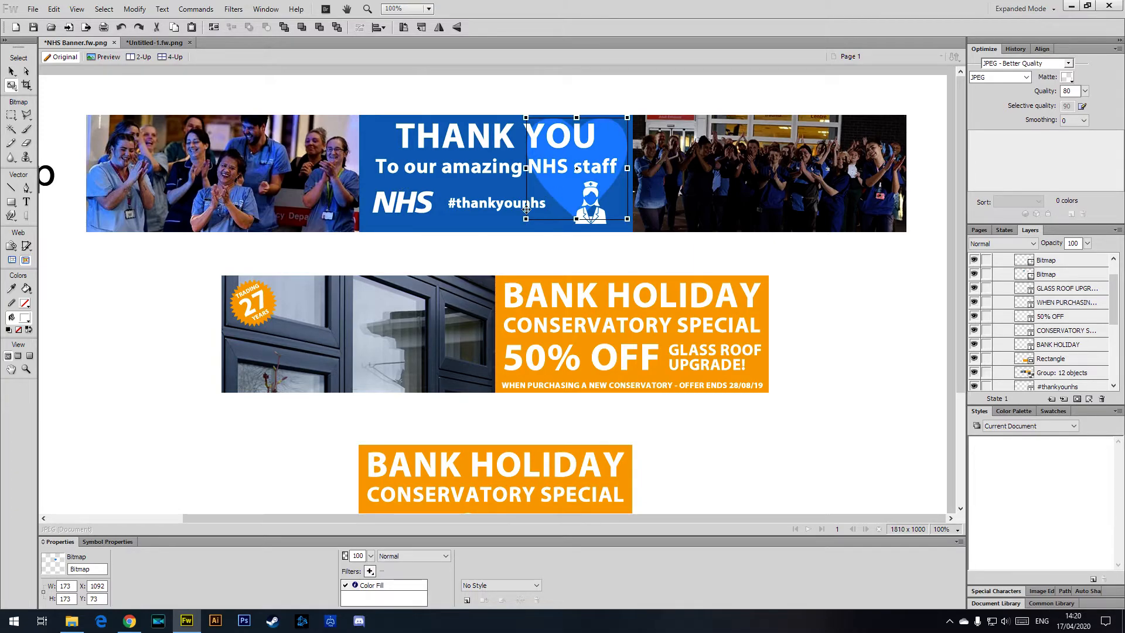
left_click_drag(518, 224, 517, 229)
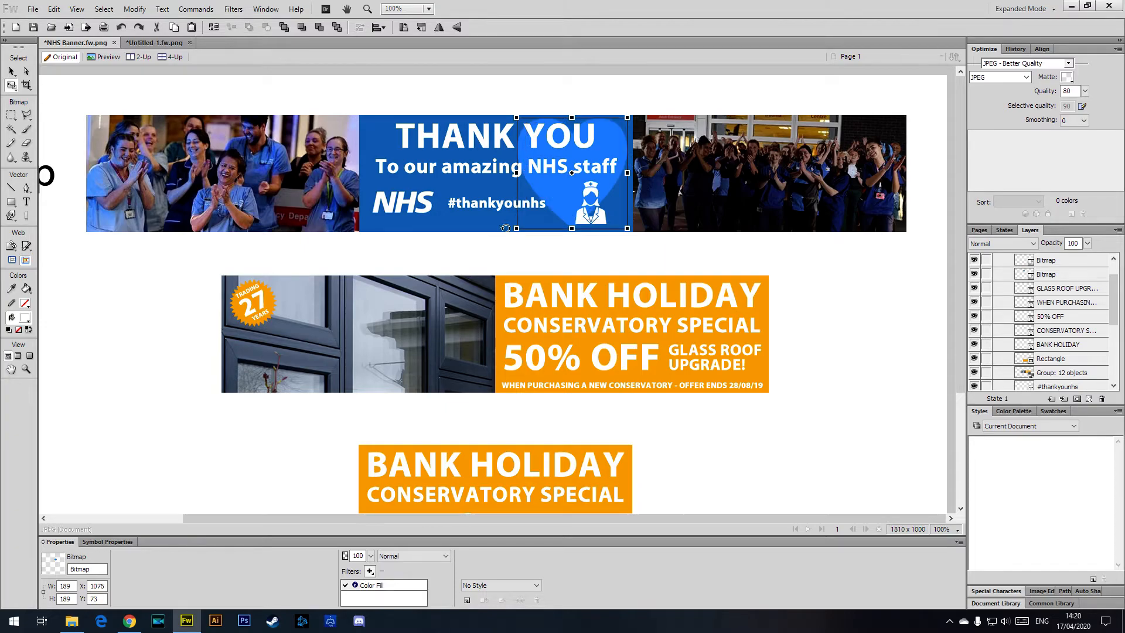
left_click(12, 71)
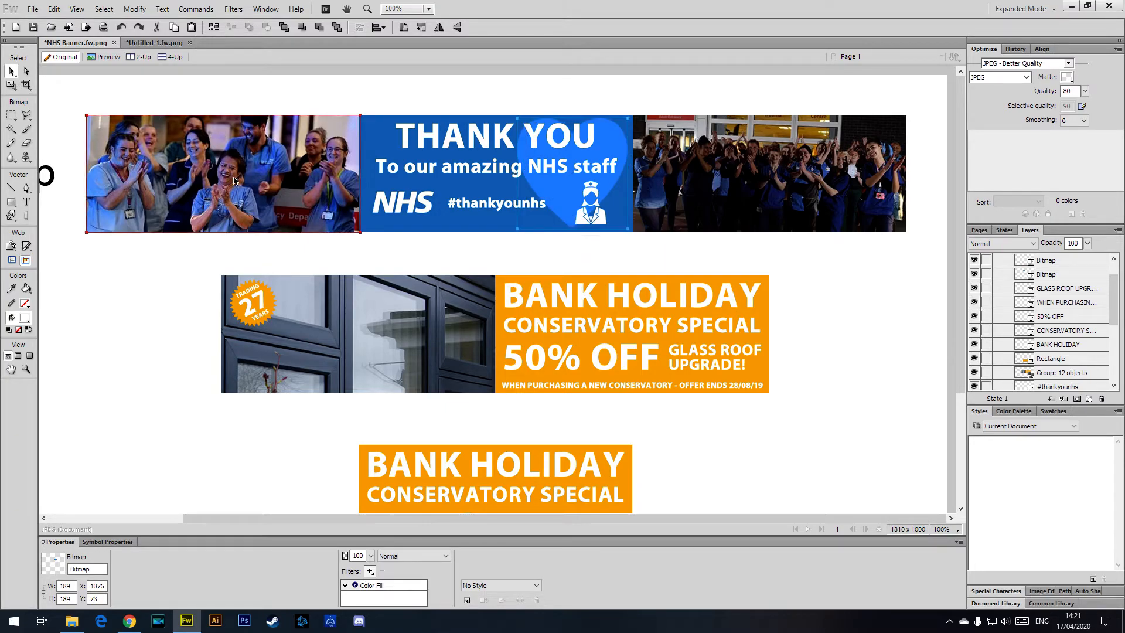
left_click(856, 324)
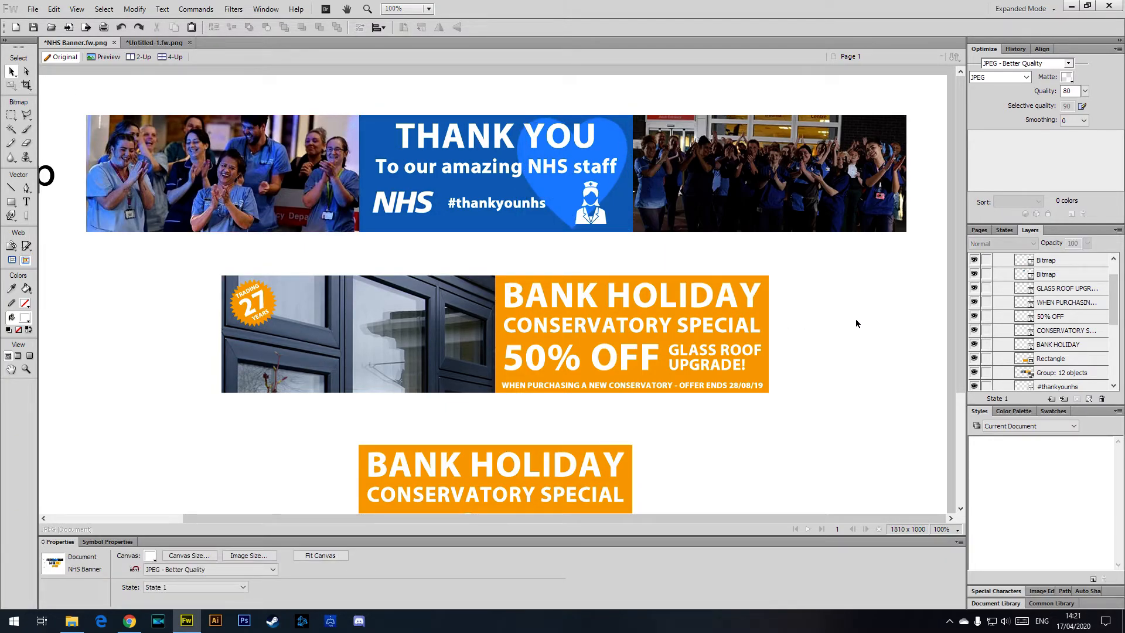
- Set the heart's opacity to 50
left_click(615, 139)
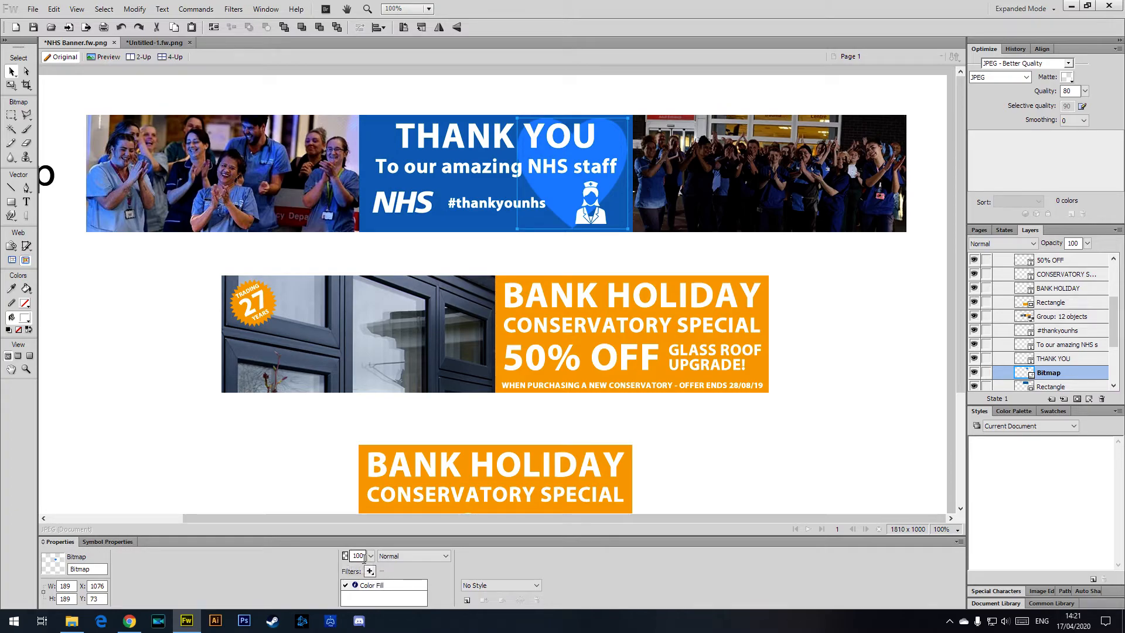
left_click_drag(362, 556, 350, 560)
type("50")
key("Return")
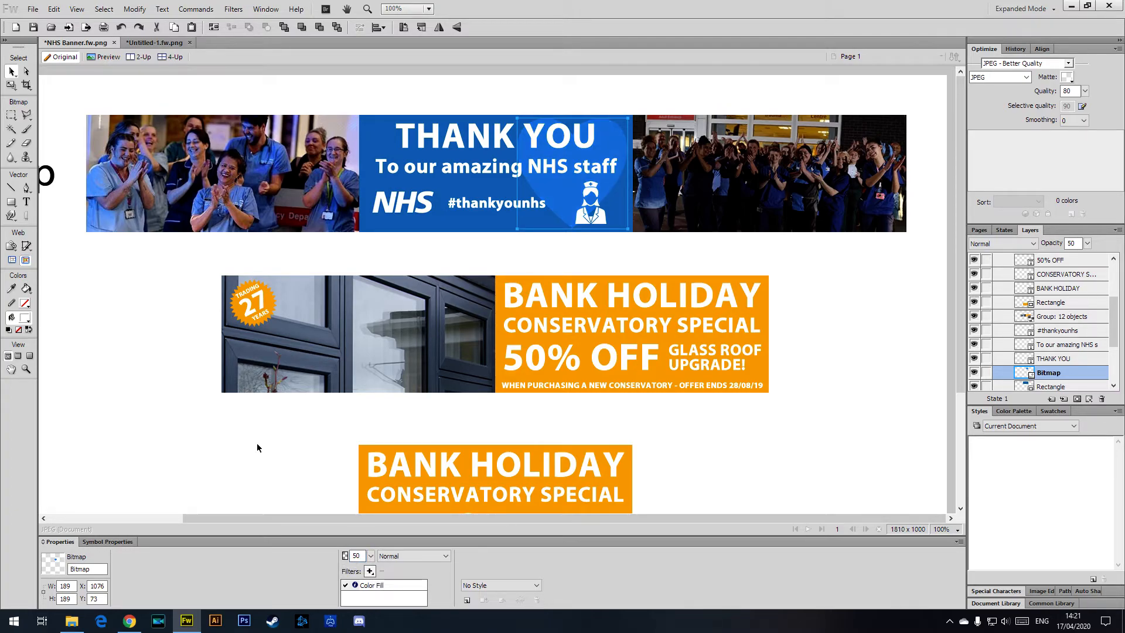
left_click(784, 289)
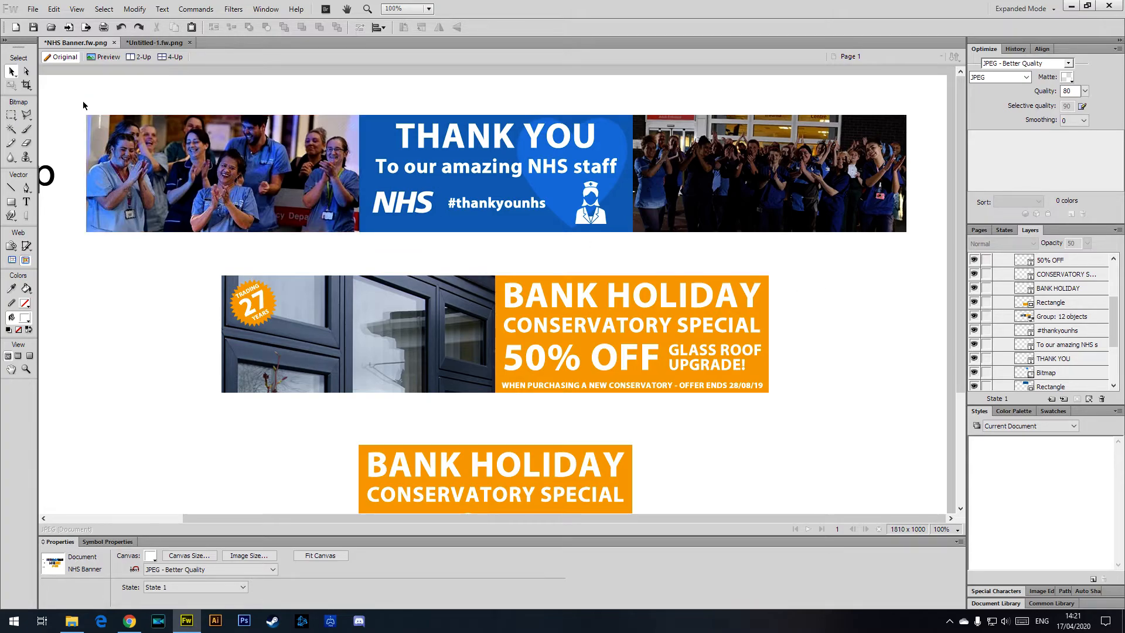
- Close the Untitled-1 document containing the staff photo without saving it
left_click(150, 45)
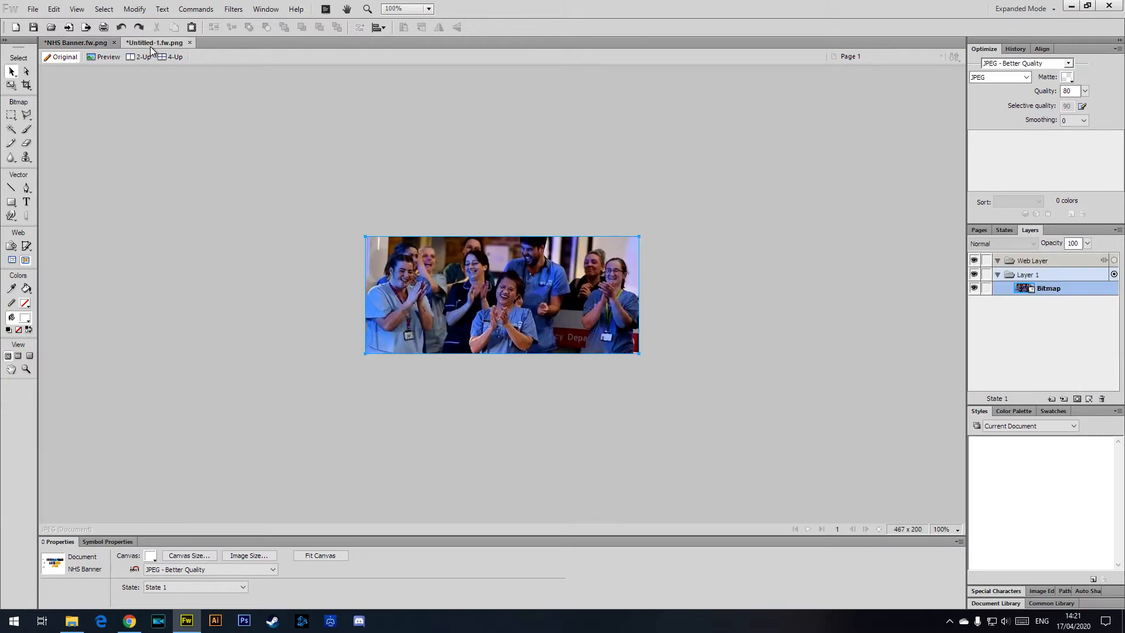
left_click(191, 43)
left_click(577, 333)
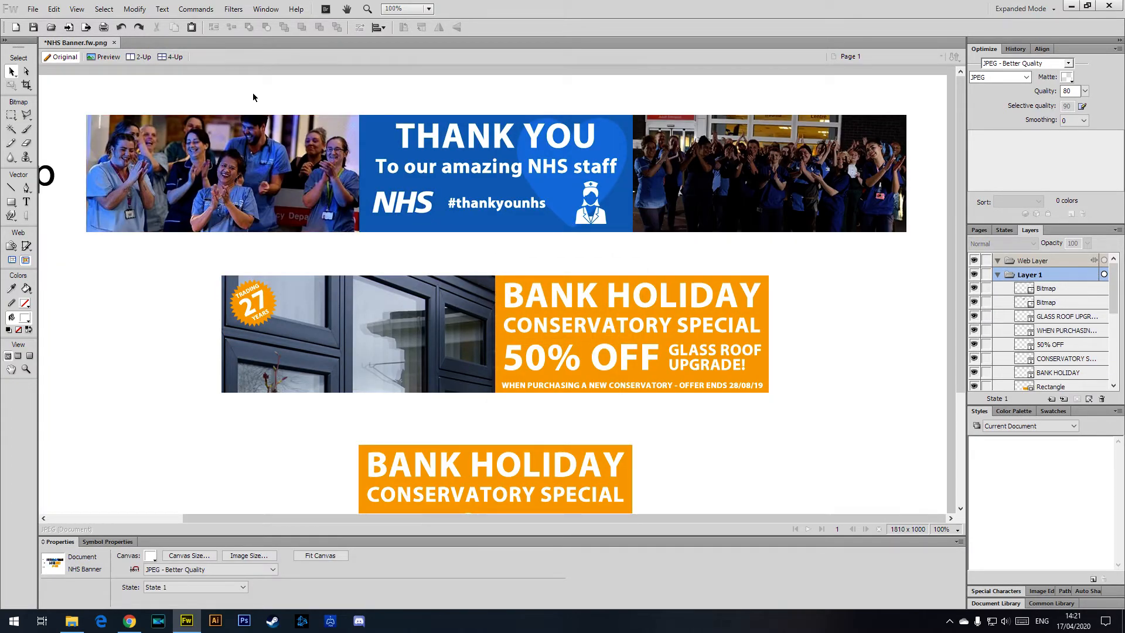
- Delete the grouped bank holiday banner with the window photo from the Tablet row
scroll(328, 404, "down", 3)
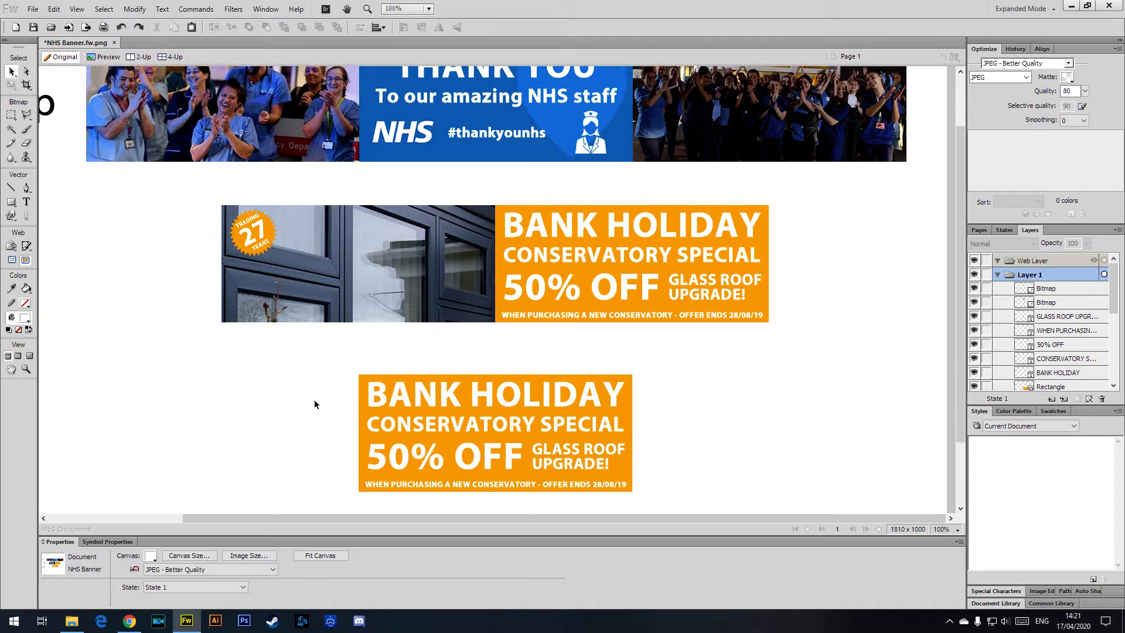
scroll(314, 400, "up", 2)
left_click(353, 294)
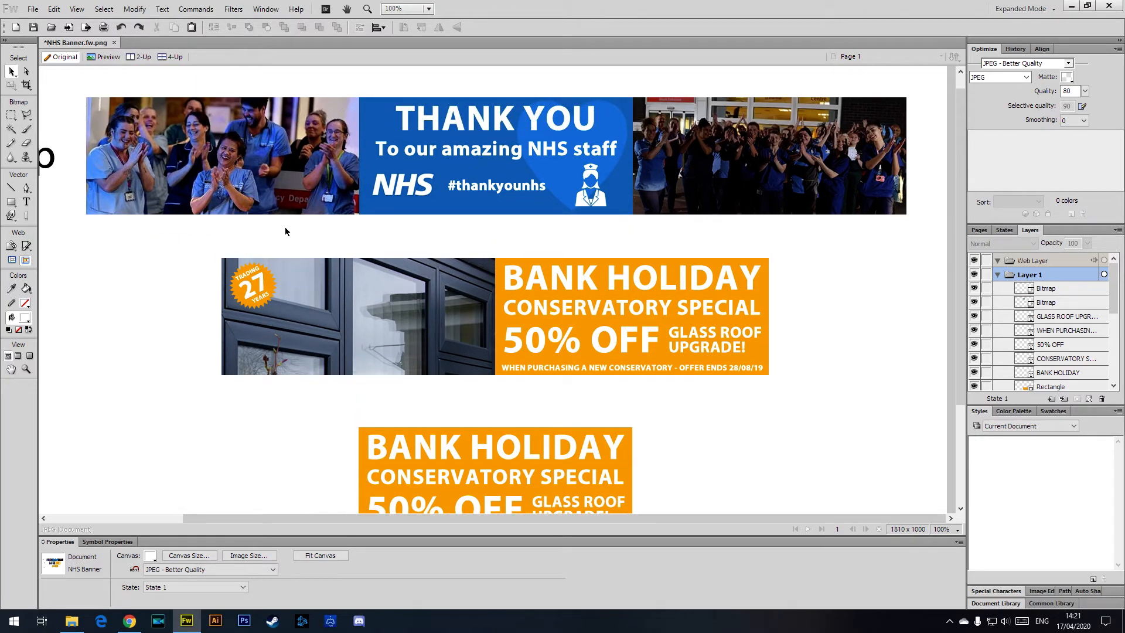
left_click_drag(223, 242, 808, 389)
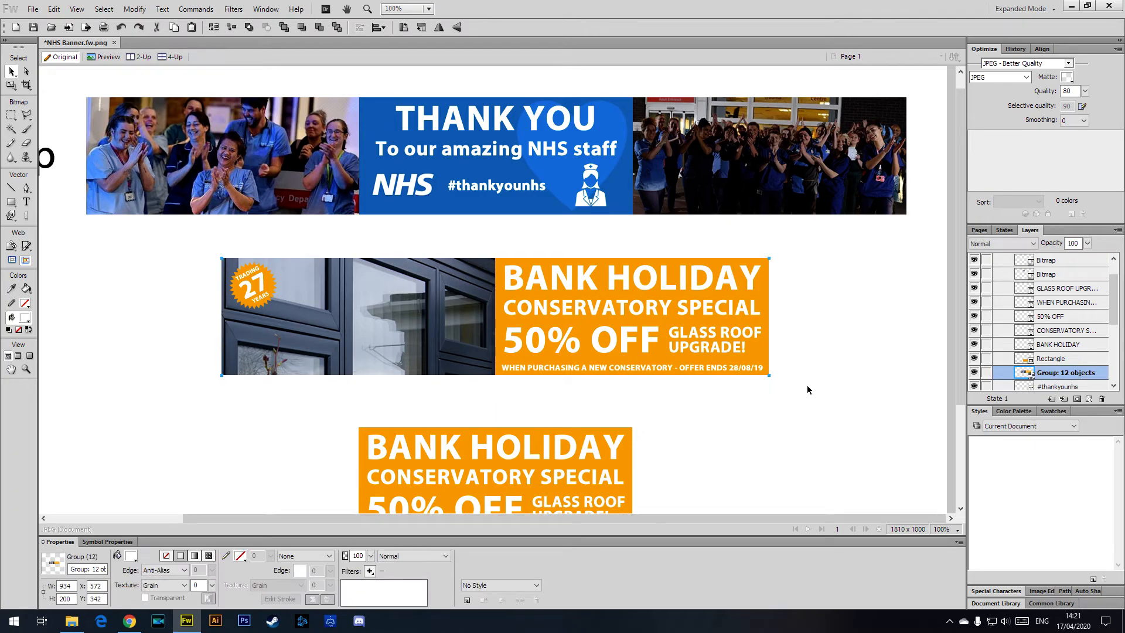
key("Delete")
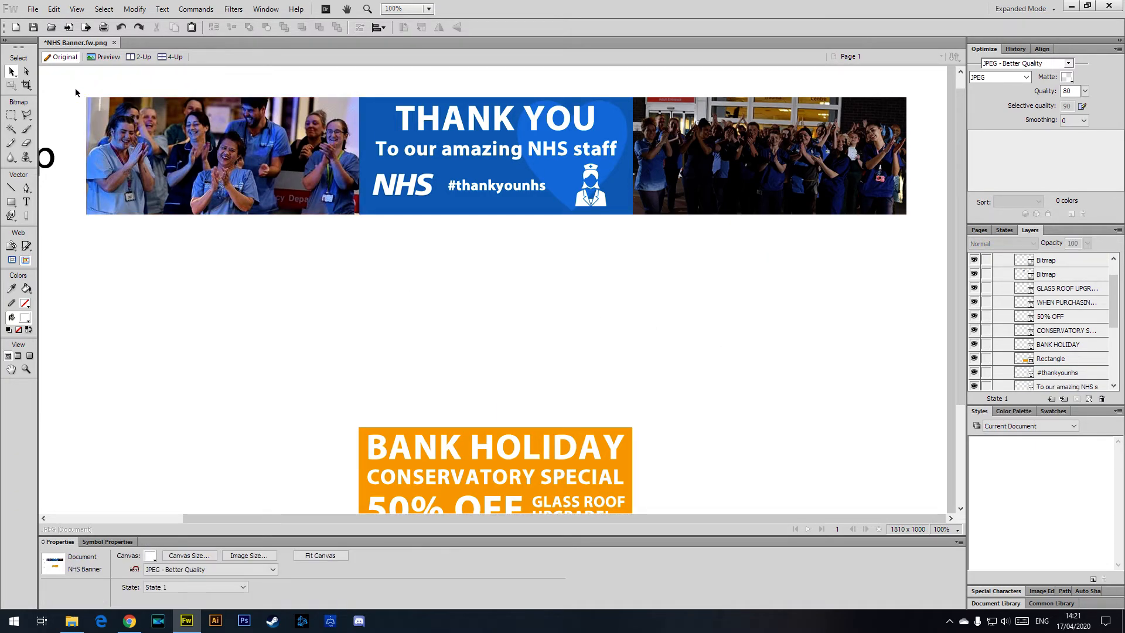
- Copy the Desktop banner's left staff photo and blue panel with all its contents and place the copy in the Tablet row
left_click_drag(75, 92, 613, 236)
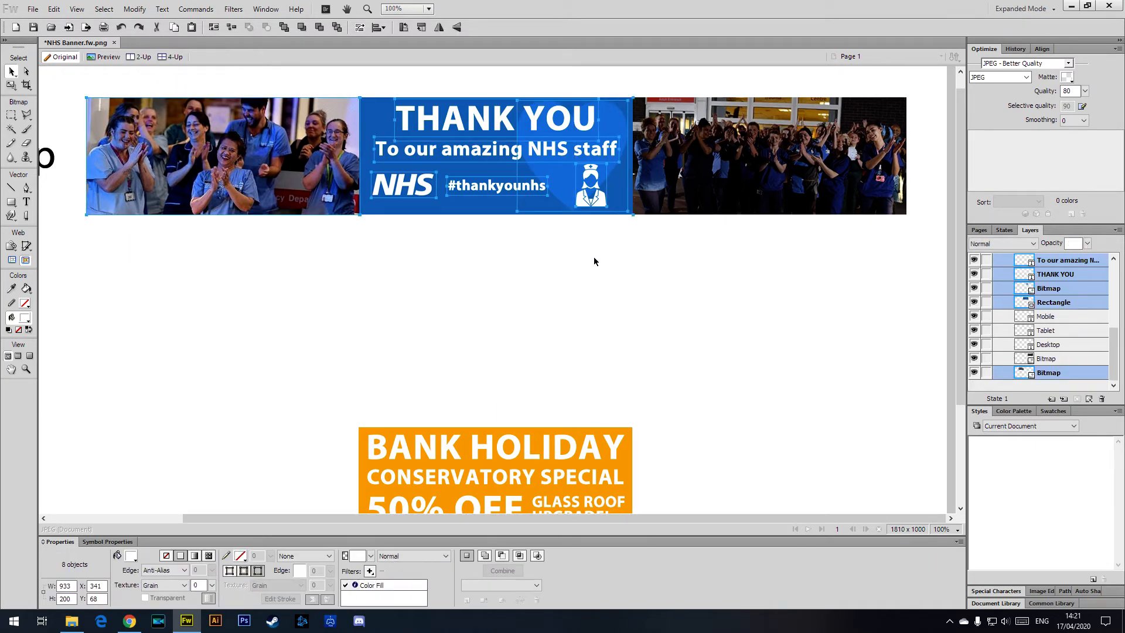
key("ctrl+c")
key("ctrl+v")
left_click_drag(474, 118, 610, 286)
left_click(798, 420)
- Delete the orange bank holiday banner from the Mobile row
scroll(798, 420, "down", 3)
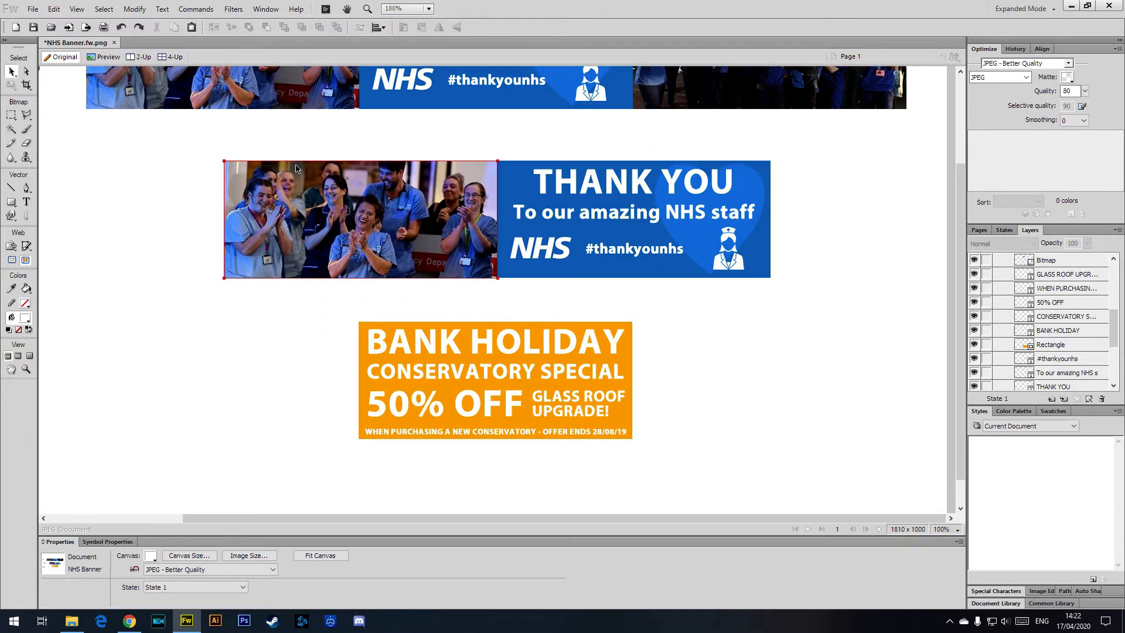
left_click_drag(562, 174, 804, 297)
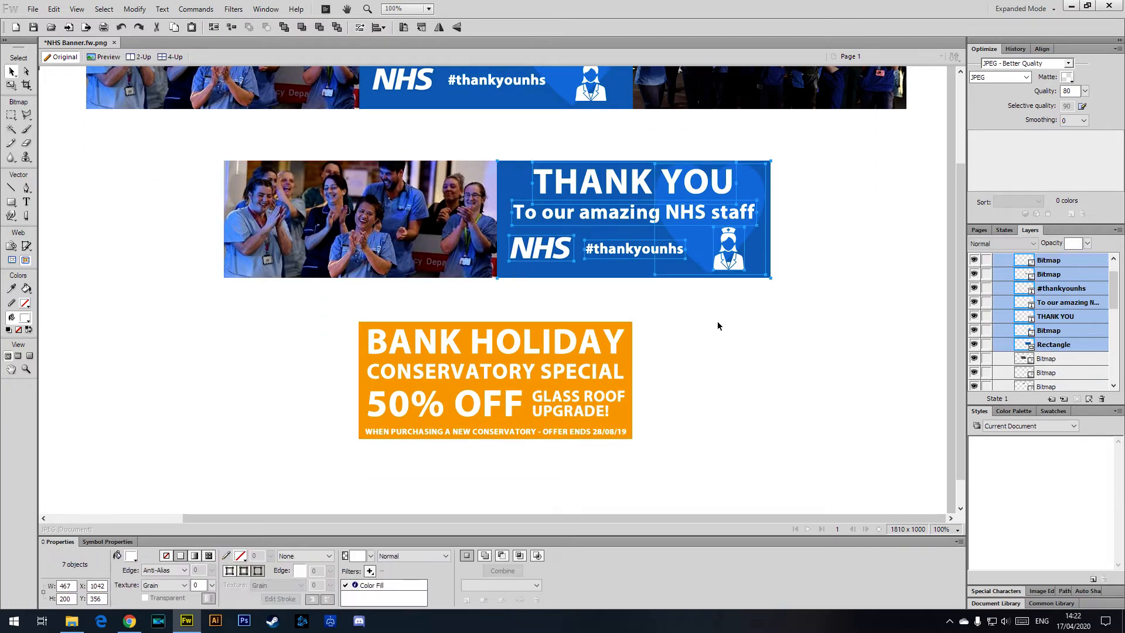
left_click_drag(700, 321, 311, 438)
key("Delete")
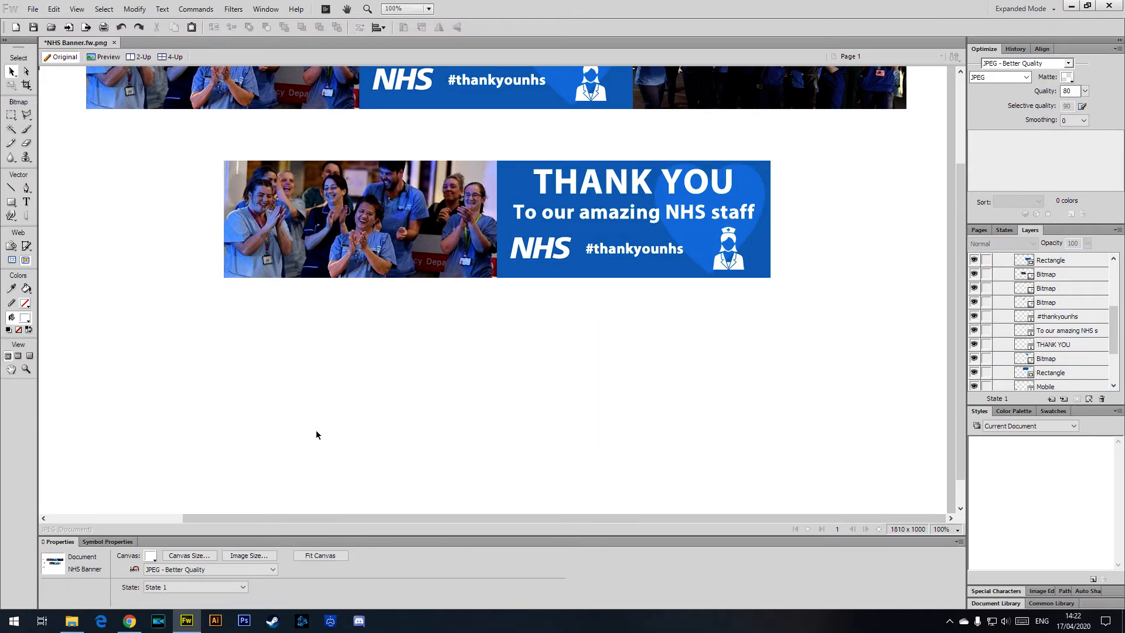
- Duplicate the Tablet banner's blue panel with its text, logo, heart and nurse icon into the Mobile row
left_click_drag(799, 147, 530, 302)
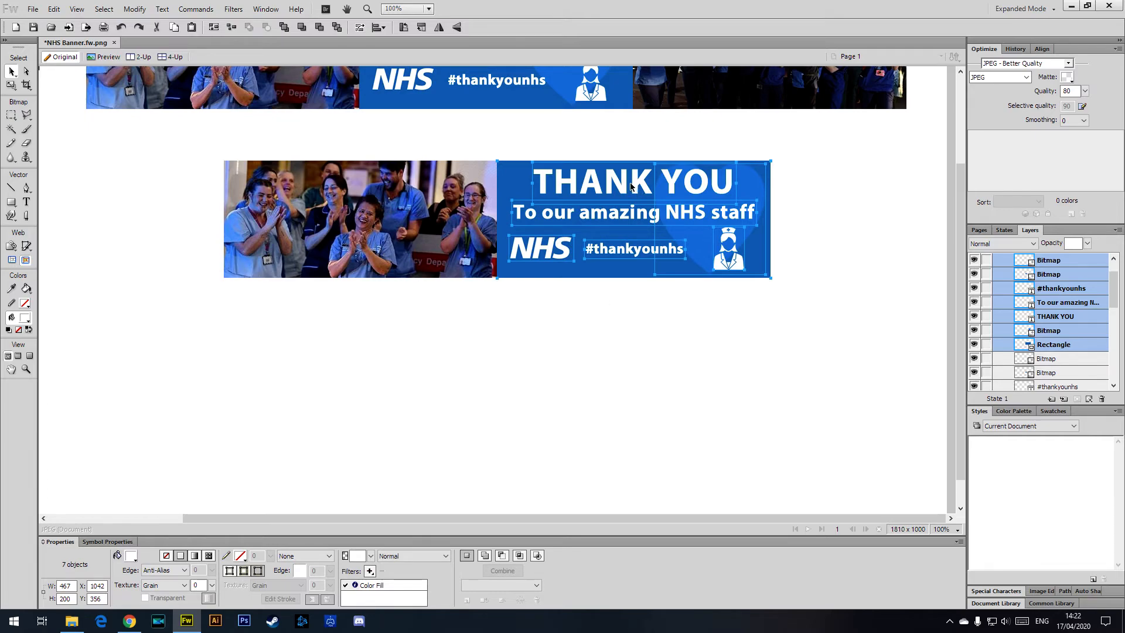
left_click_drag(633, 187, 481, 375)
left_click(730, 353)
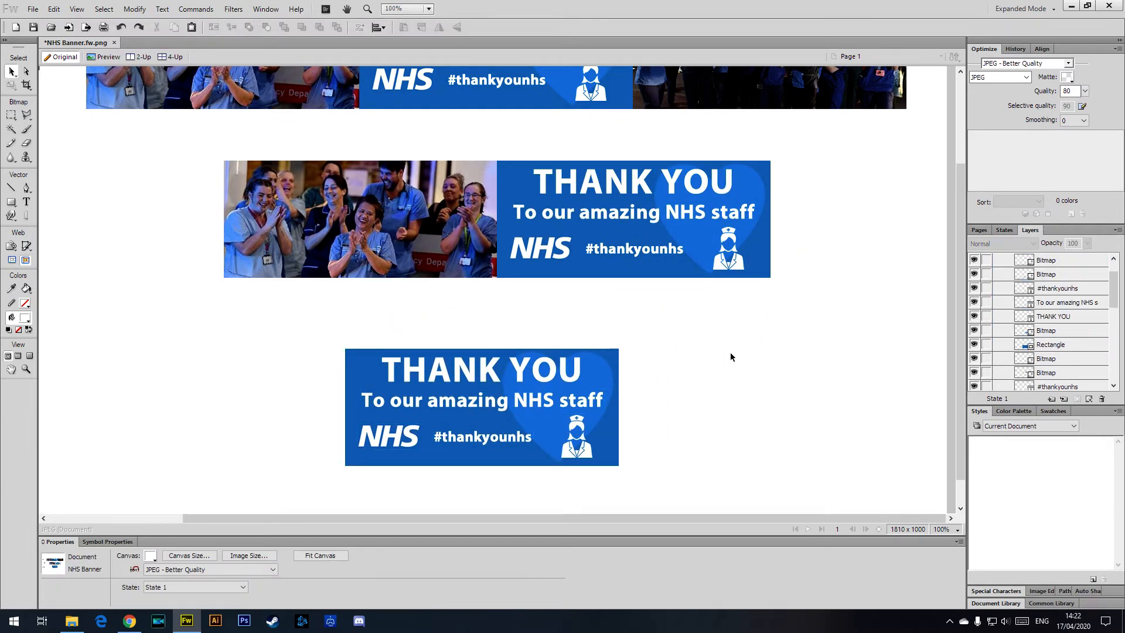
- Save the NHS Banner document
key("ctrl+minus")
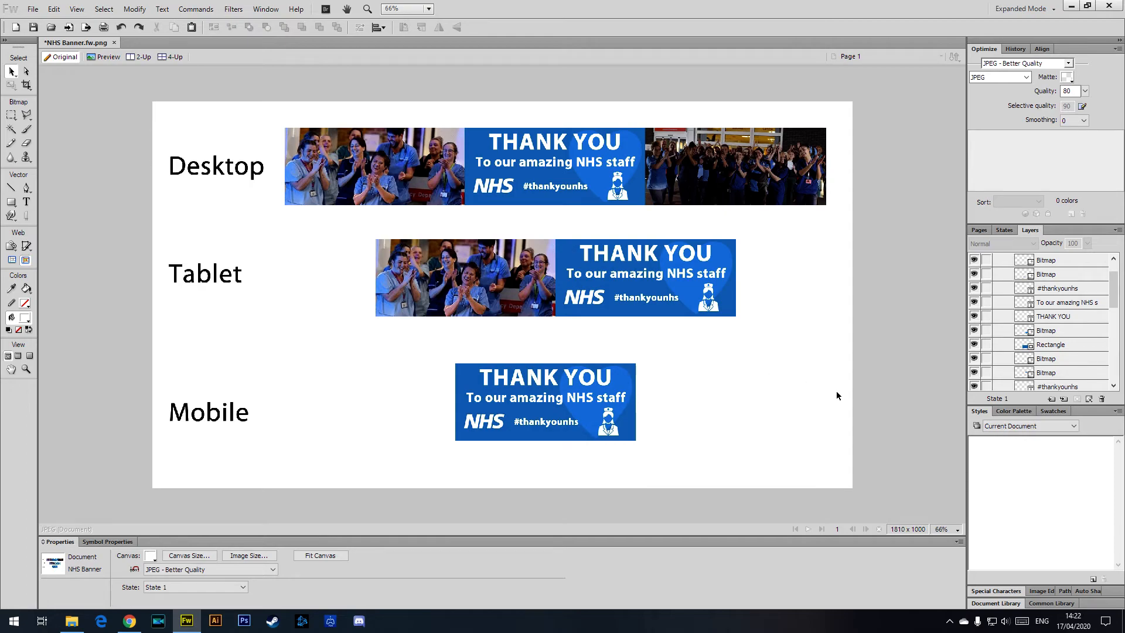
left_click(33, 9)
left_click(51, 130)
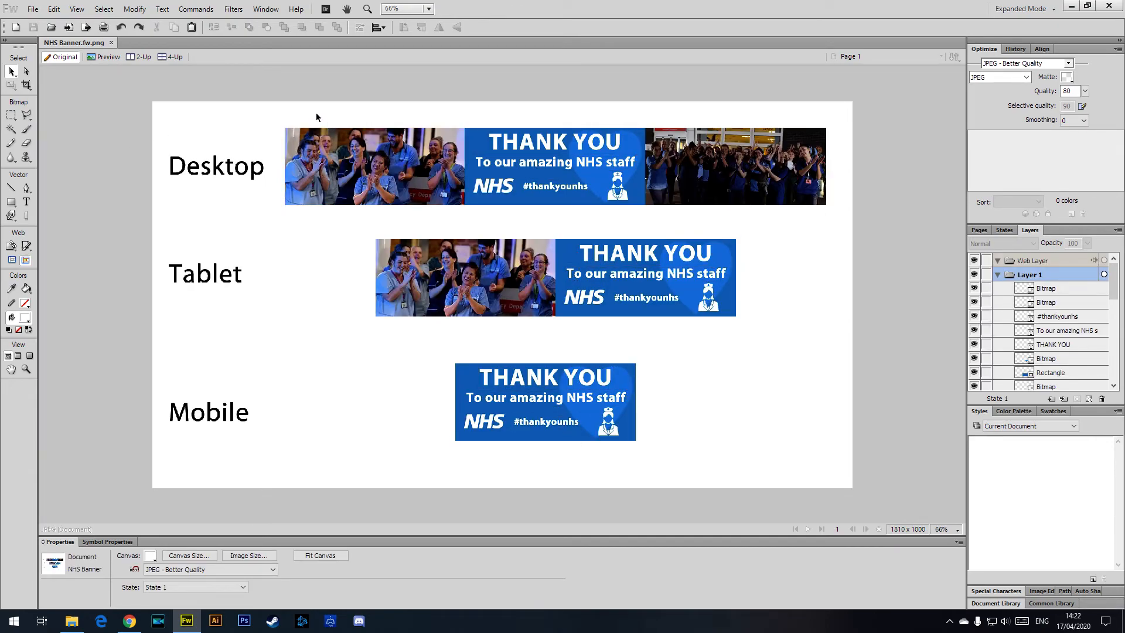
- Copy the complete Desktop banner into a new 1400 × 200 px document with a white canvas
left_click_drag(305, 109, 821, 228)
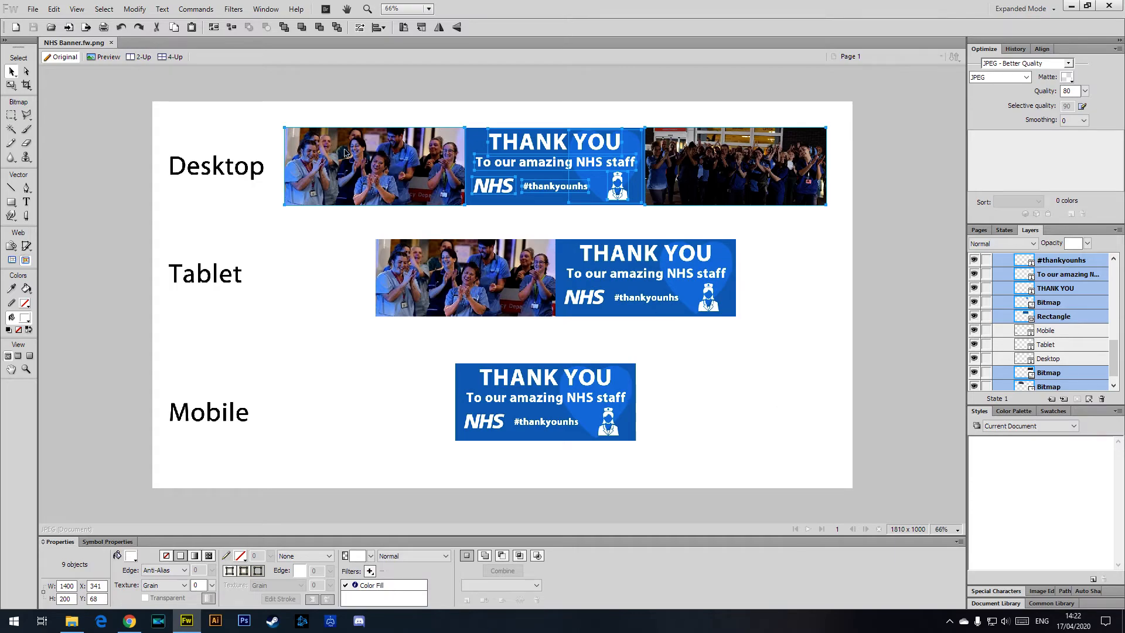
left_click(33, 9)
left_click(36, 21)
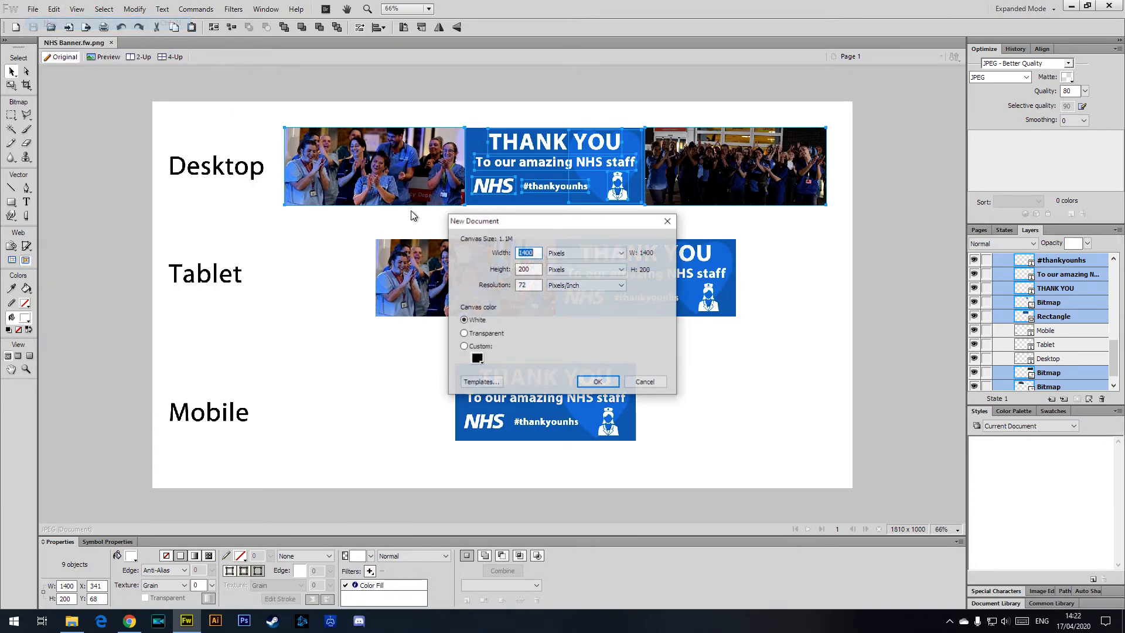
left_click(597, 381)
key("ctrl+v")
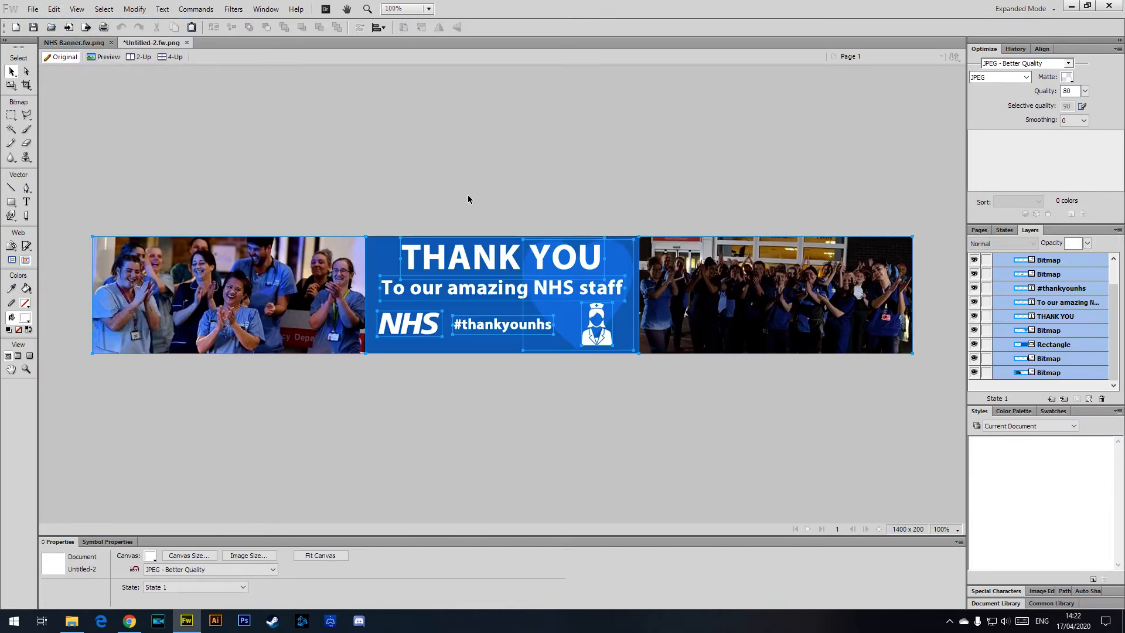
left_click(417, 162)
- Run the Export Wizard for an image-editing application, set the format to JPEG, and check the whole Desktop banner in the preview
left_click(33, 8)
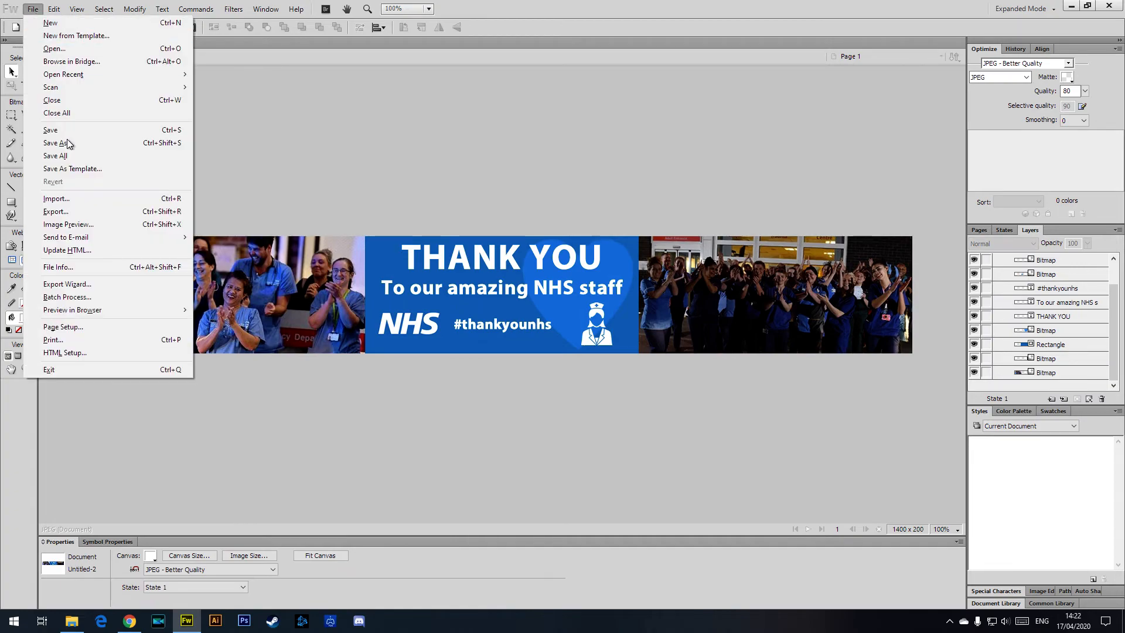
left_click(88, 284)
left_click(609, 391)
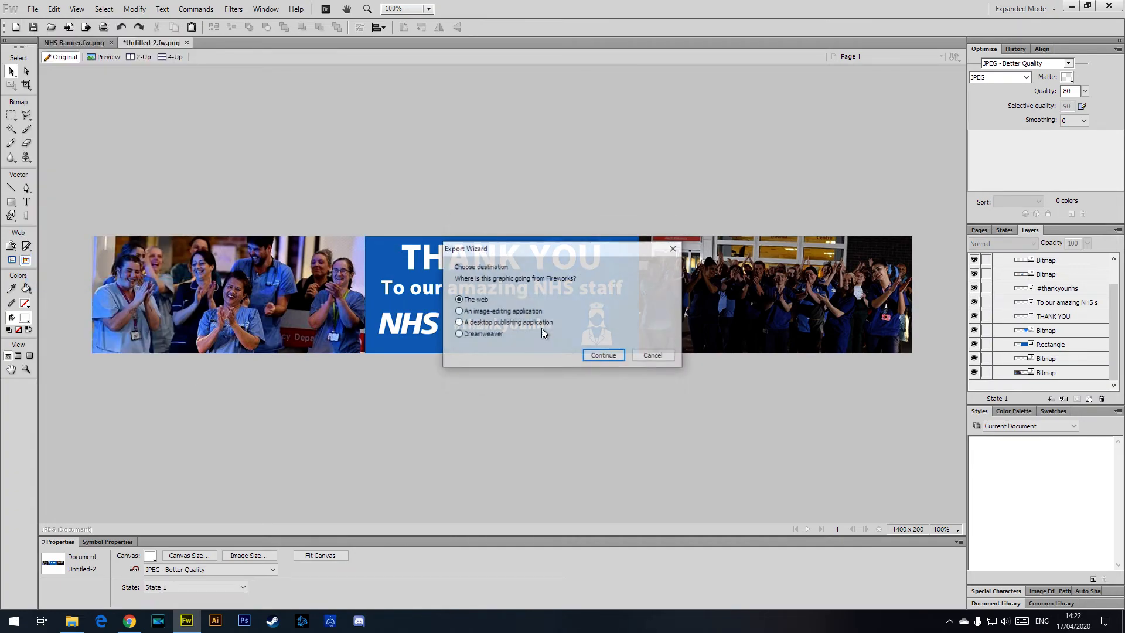
left_click(495, 315)
left_click(603, 356)
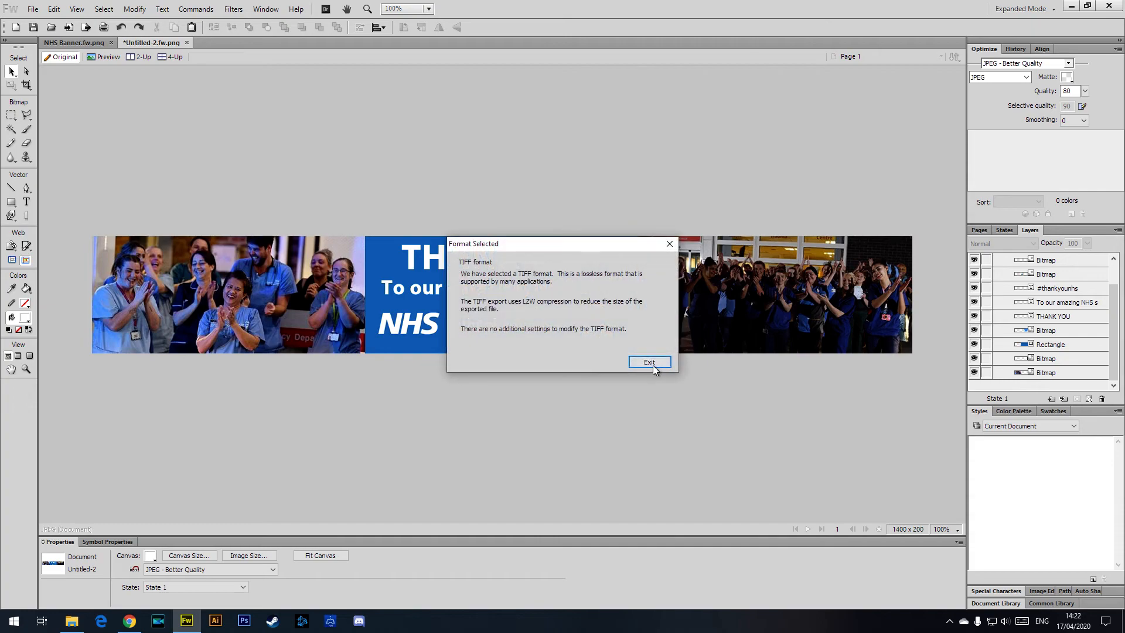
left_click(652, 363)
left_click(459, 170)
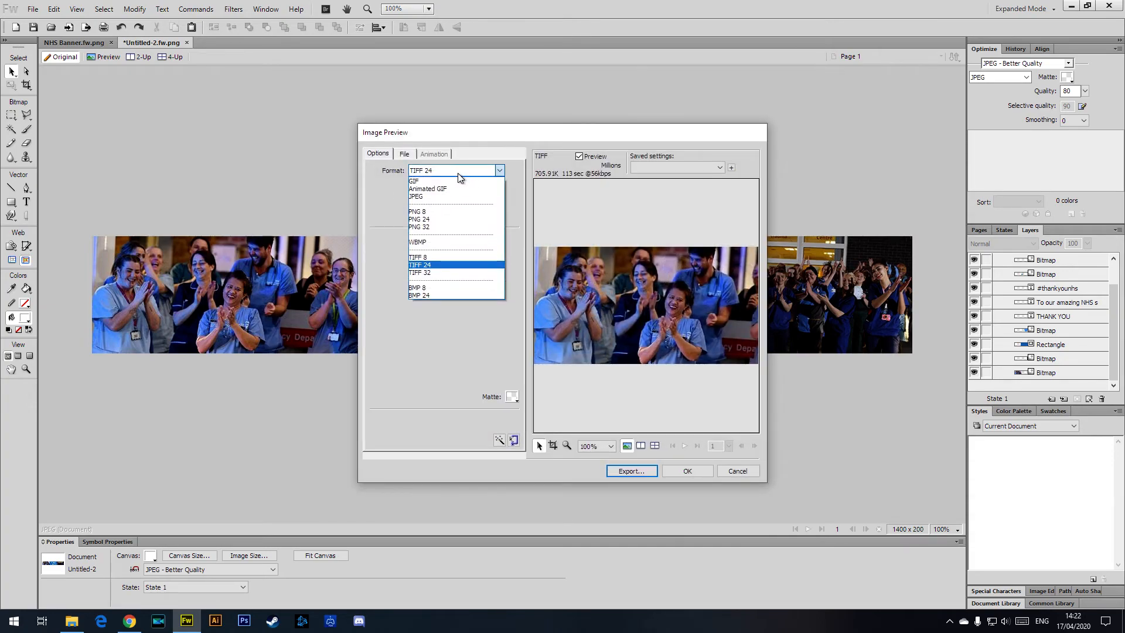
left_click(423, 201)
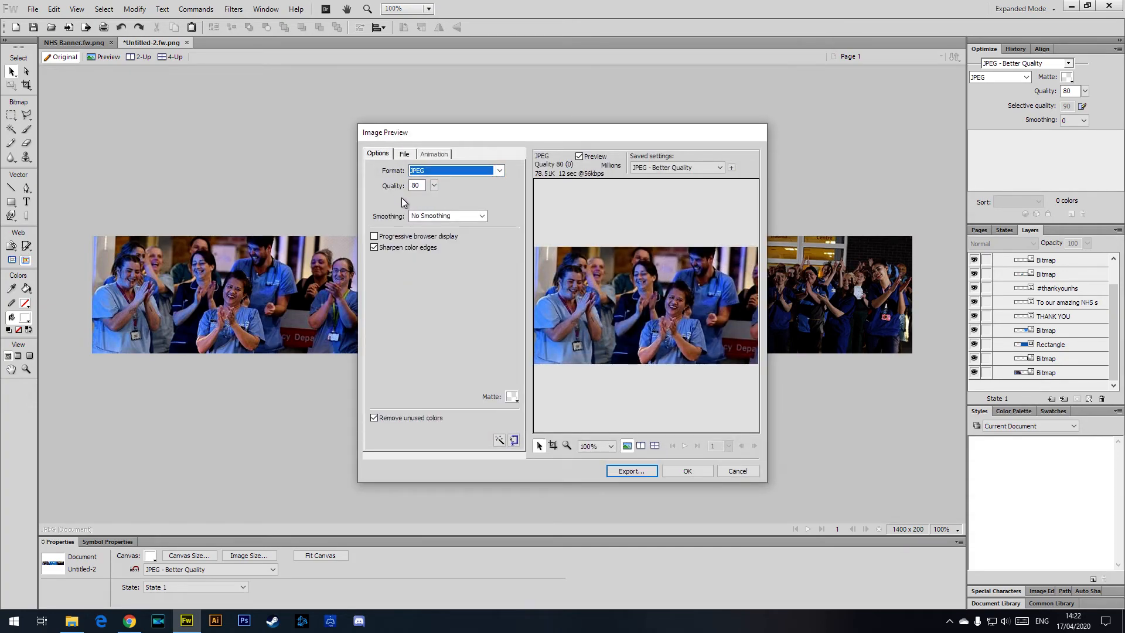
left_click_drag(700, 328, 607, 330)
left_click_drag(722, 332, 596, 327)
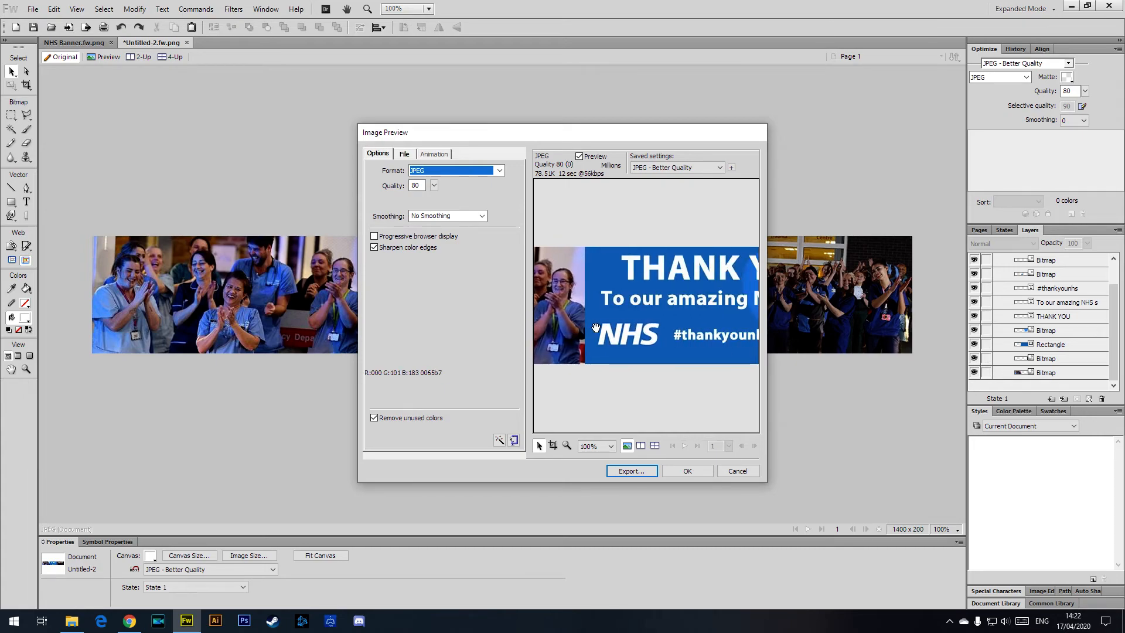
left_click_drag(716, 327, 638, 333)
- Export the Desktop banner as Desktop-nhs into the folder on the E: drive that holds the NHS Banner file
left_click(627, 470)
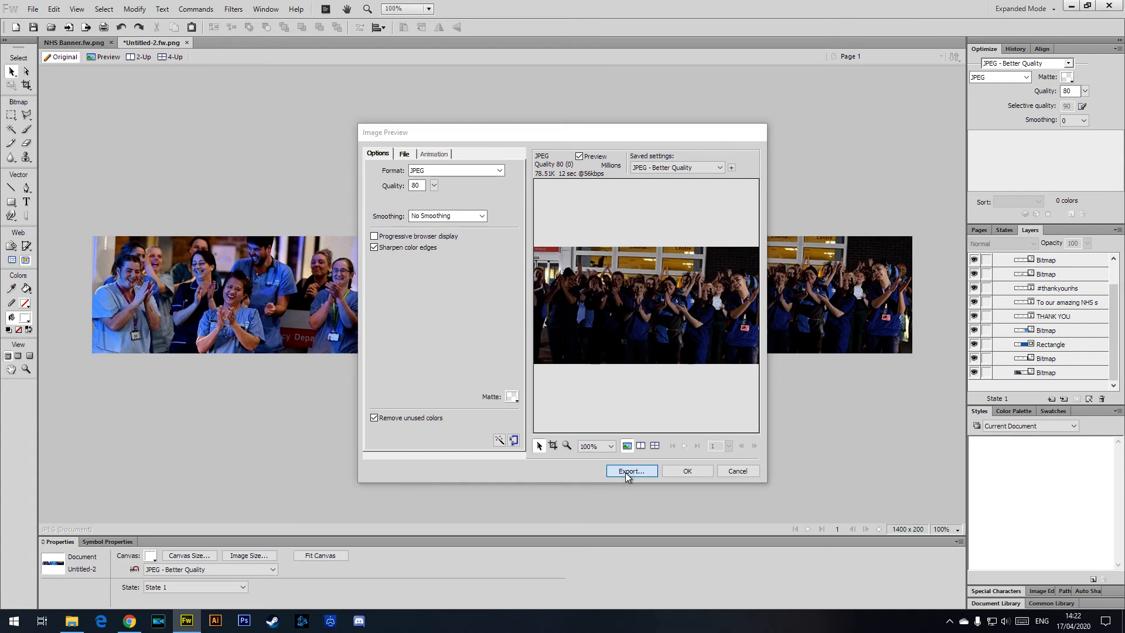
left_click(637, 164)
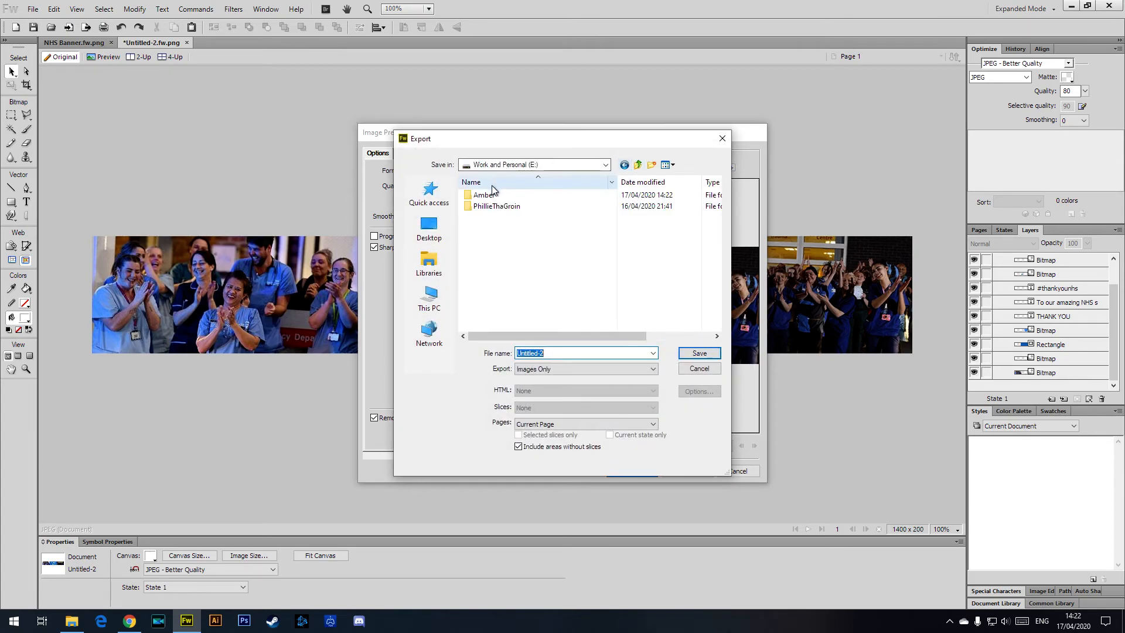
double_click(478, 192)
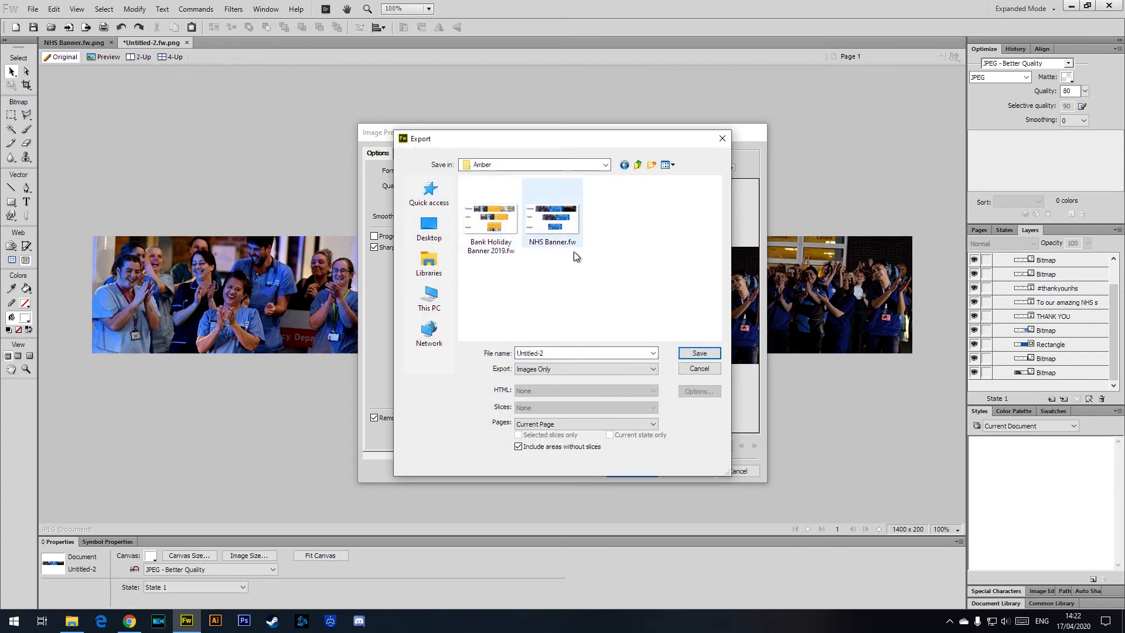
left_click(543, 354)
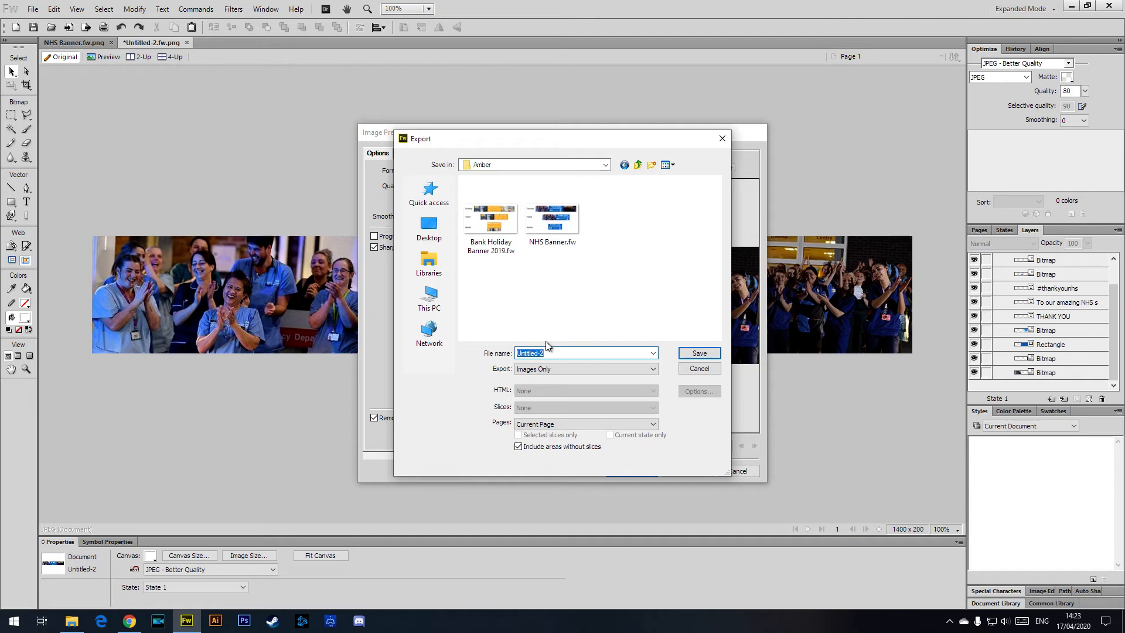
type("Desktop-nhs")
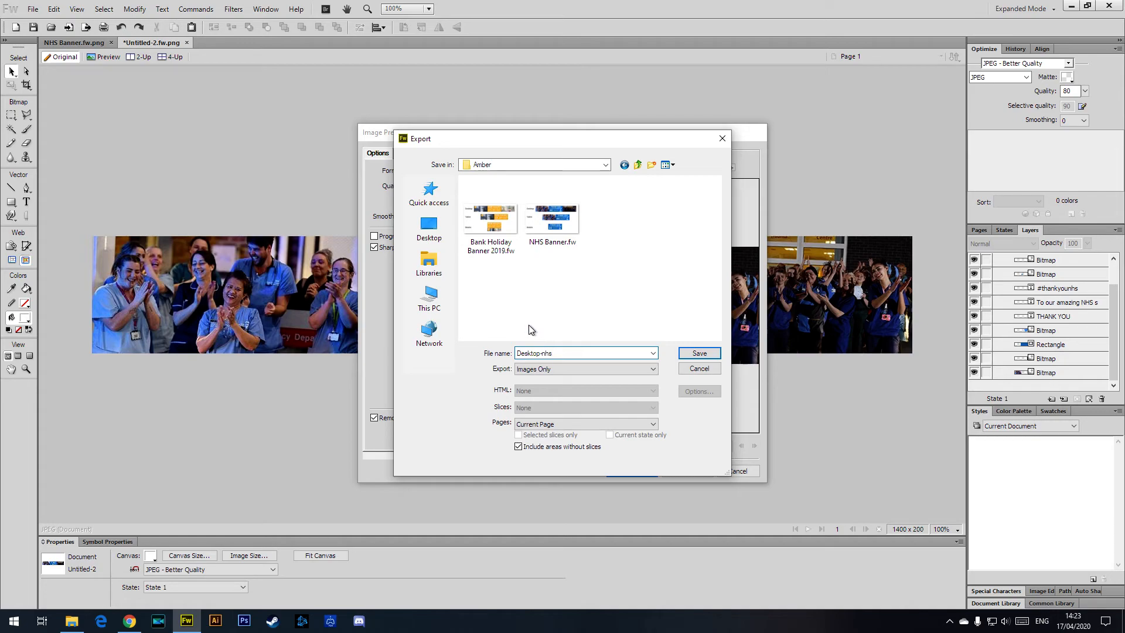
left_click(697, 354)
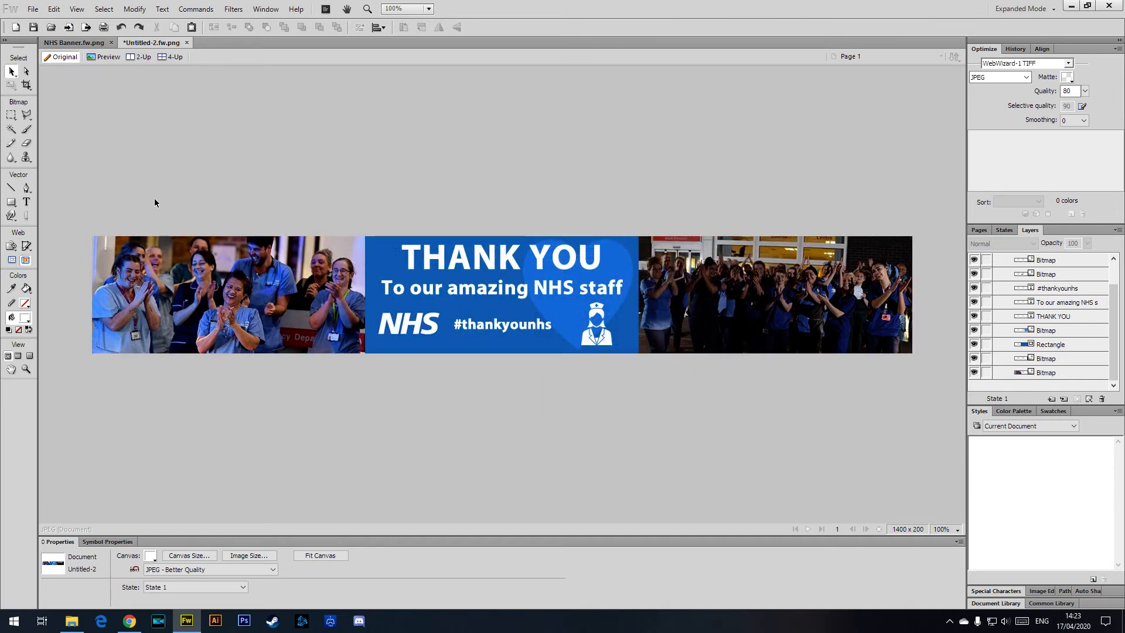
- Replace the Desktop banner in the Untitled-2 document with a copy of the complete Tablet banner from NHS Banner
left_click_drag(139, 190, 726, 400)
key("Delete")
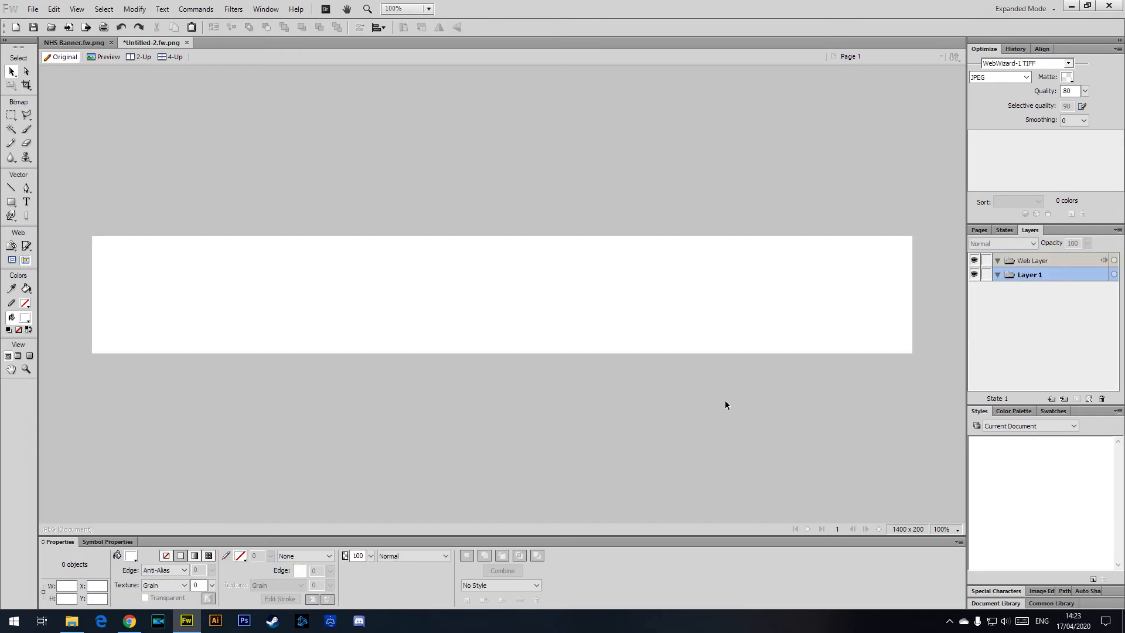
left_click_drag(350, 229, 742, 322)
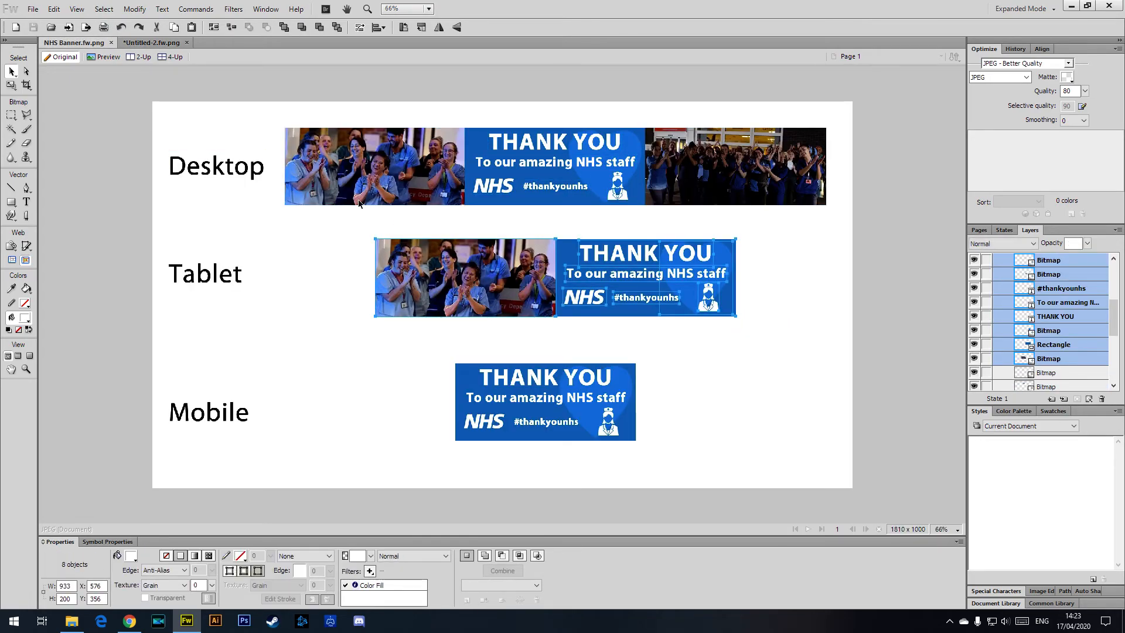
left_click(151, 42)
key("ctrl+v")
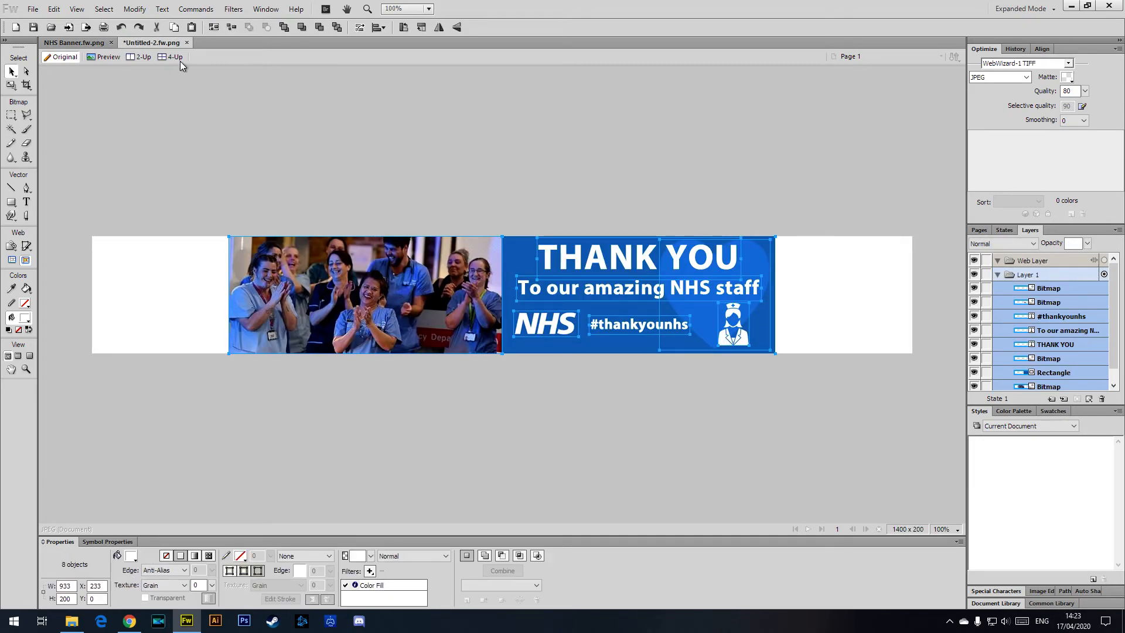
- Fit the Untitled-2 canvas to the pasted Tablet banner and deselect the artwork
left_click(134, 8)
mouse_move(178, 22)
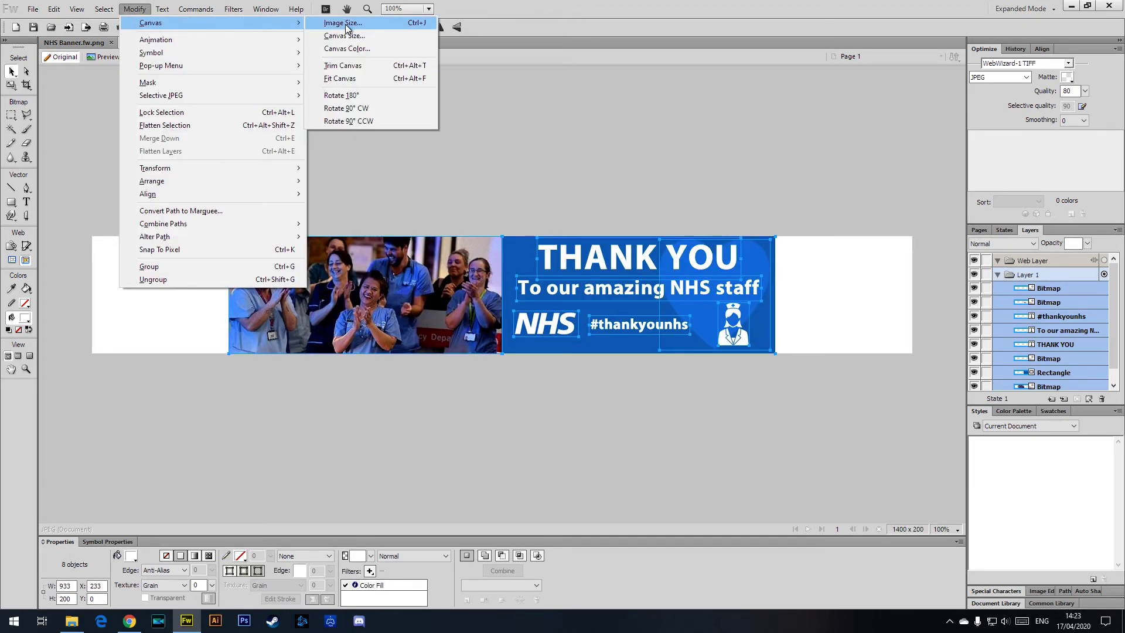
left_click(356, 79)
left_click(354, 149)
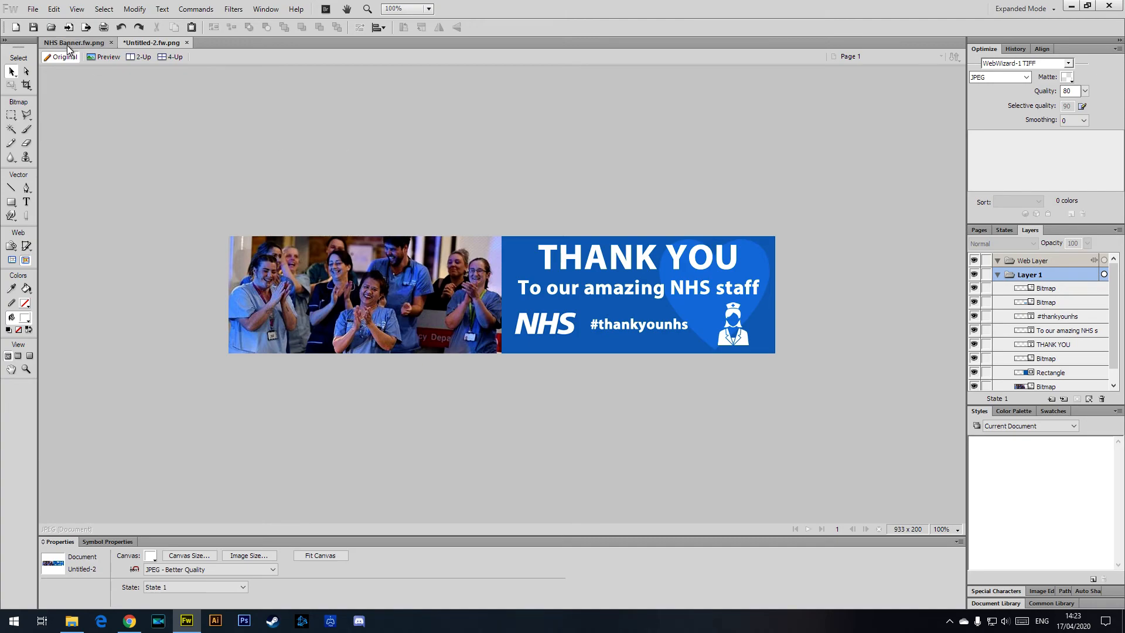
- Export the Tablet banner as a JPEG named Tablet-nhs, using the Export Wizard with an image-editing application as destination
left_click(33, 9)
left_click(117, 284)
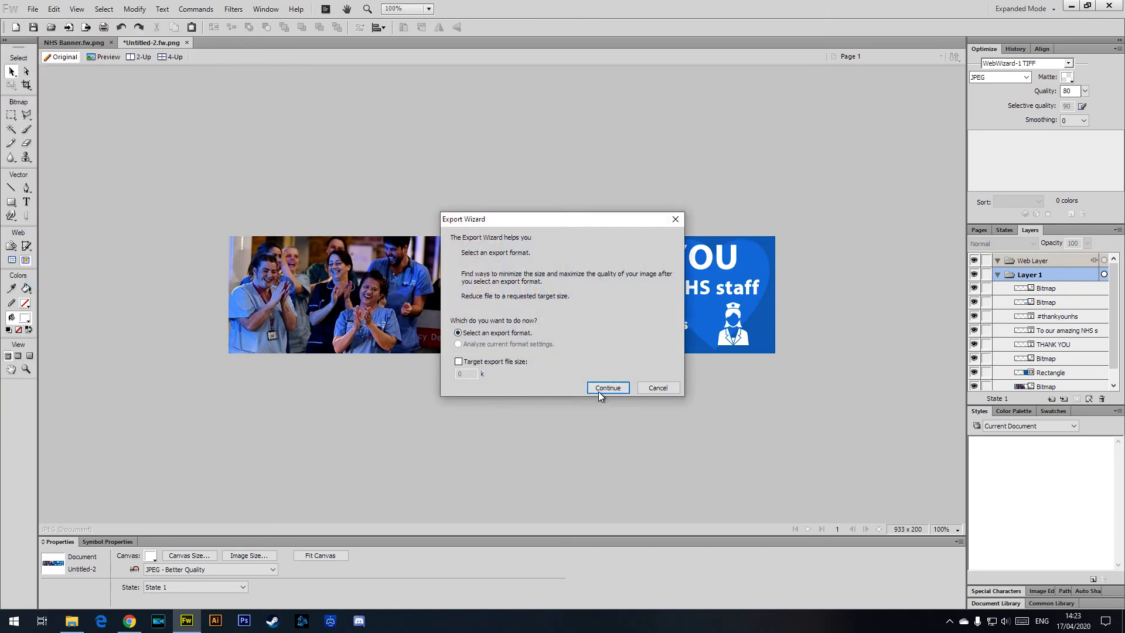
left_click(600, 389)
left_click(504, 309)
left_click(603, 356)
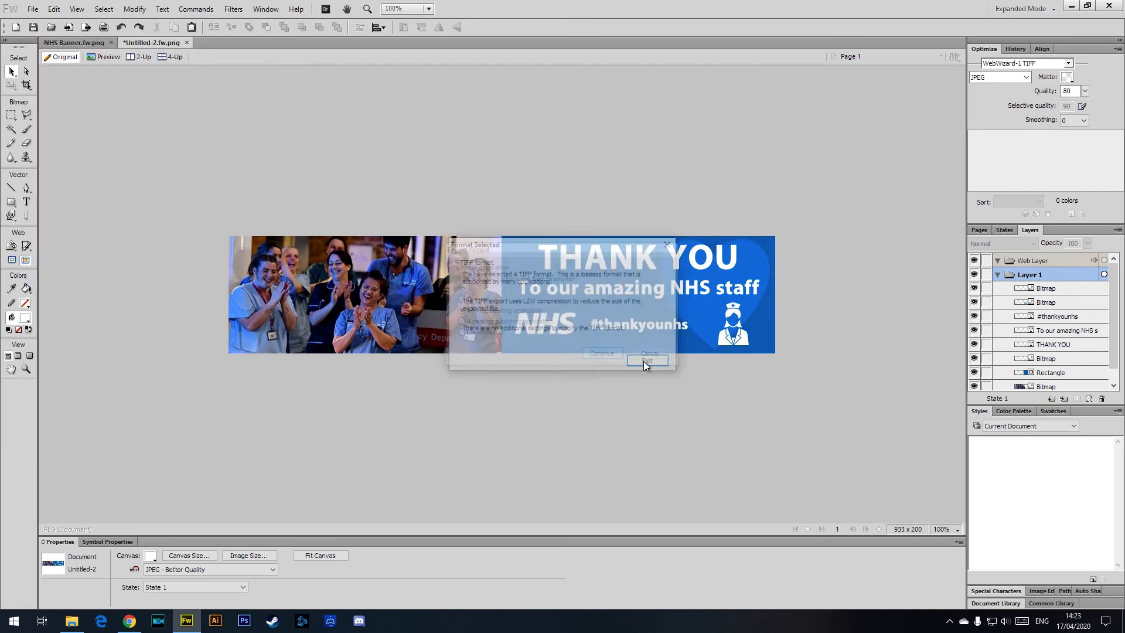
left_click(457, 170)
left_click(418, 197)
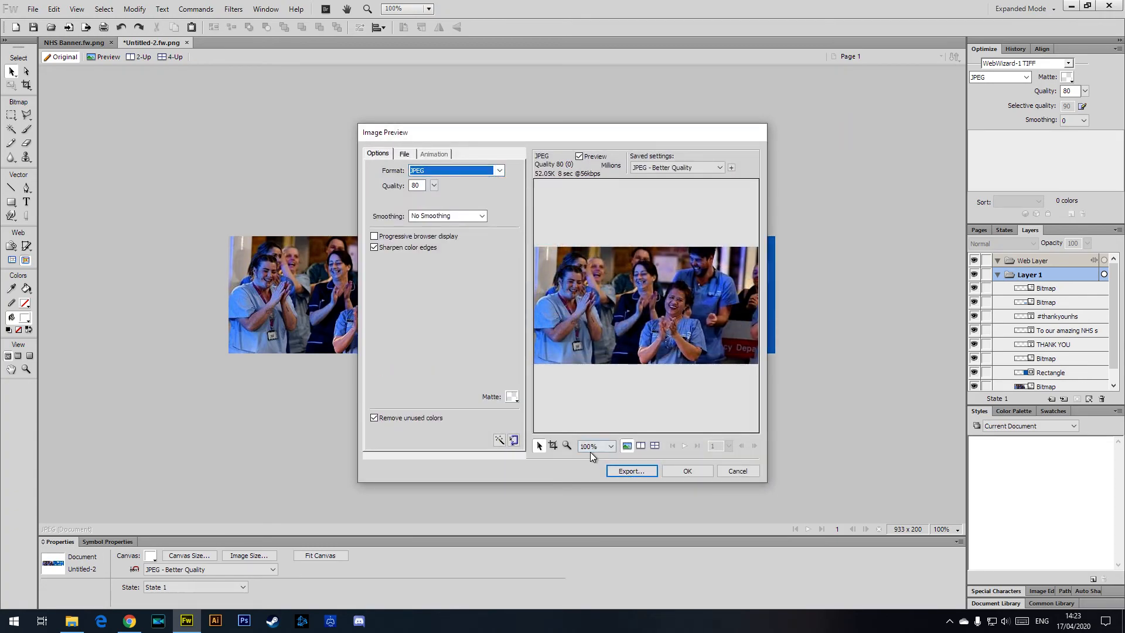
left_click(631, 471)
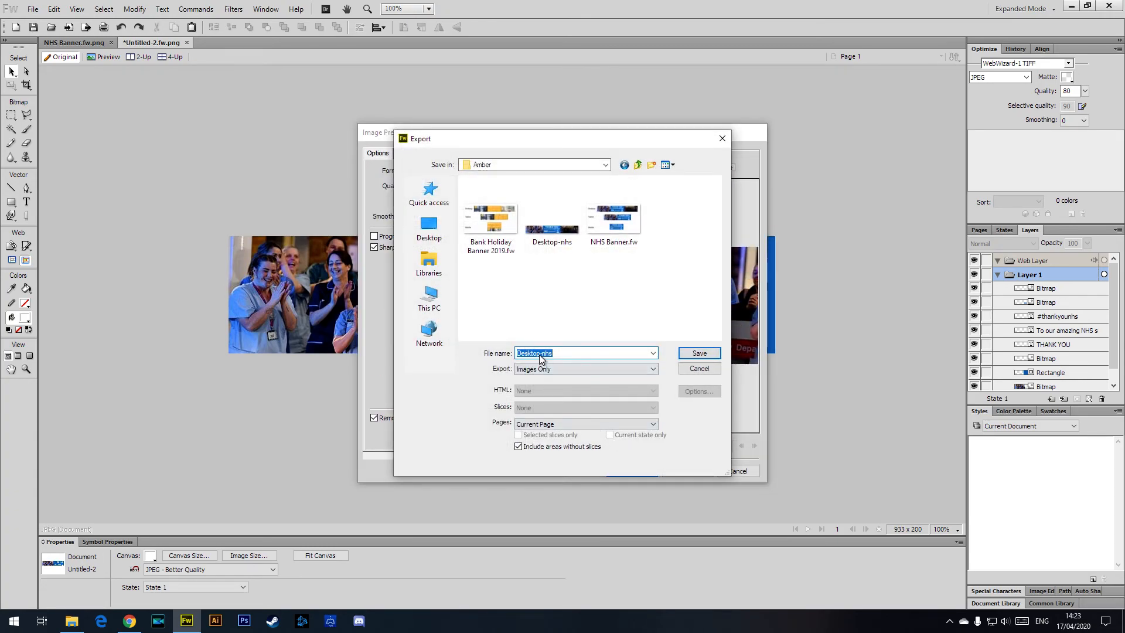
type("Tablet")
left_click(691, 355)
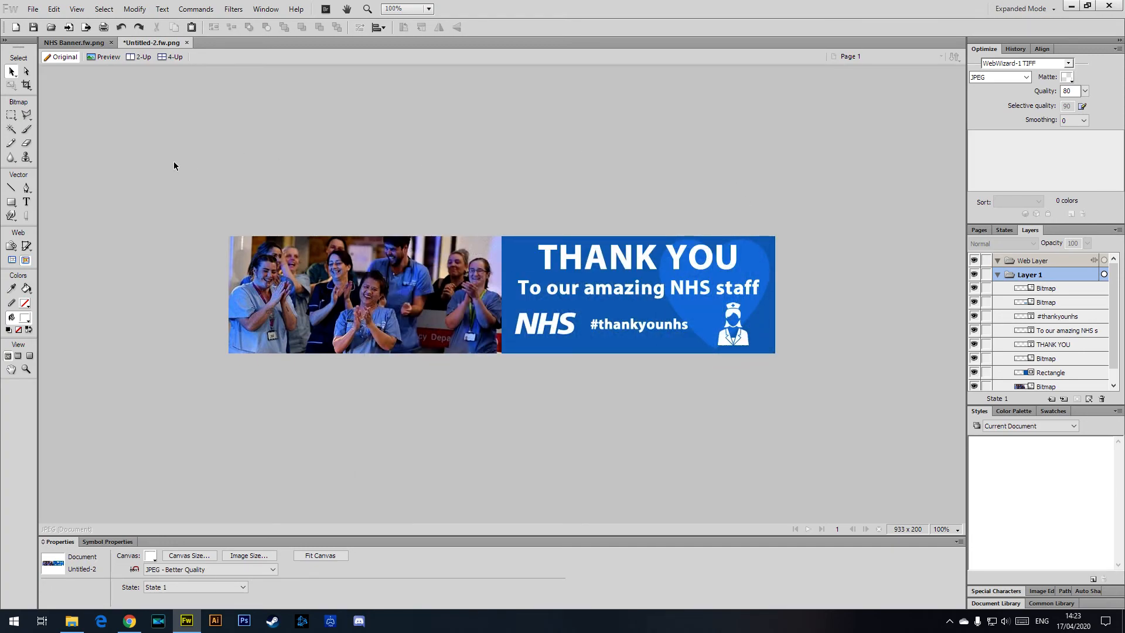
- Replace the Tablet banner in the Untitled-2 document with a copy of the Mobile banner from NHS Banner
left_click(76, 44)
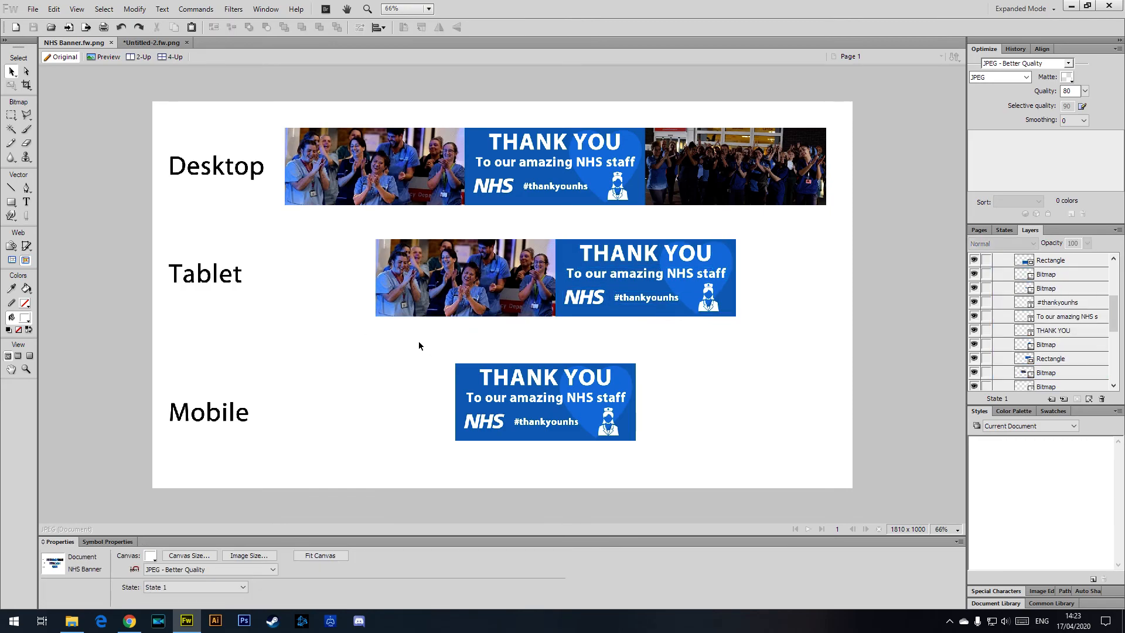
left_click(151, 43)
left_click_drag(154, 148, 212, 194)
key("Delete")
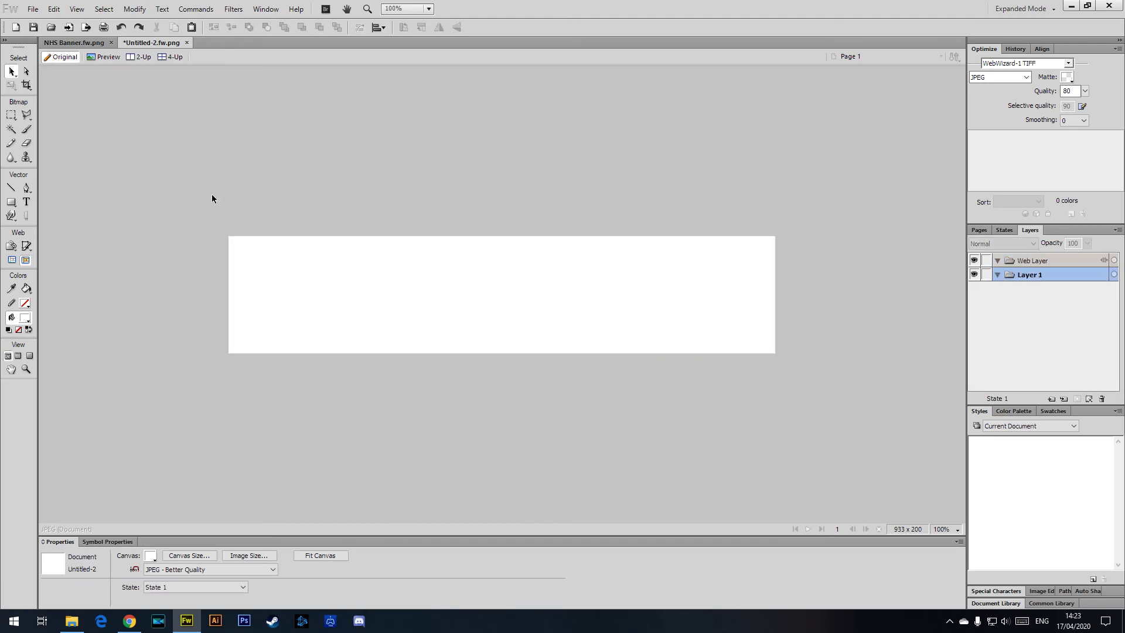
key("ctrl+v")
- Fit the Untitled-2 canvas to the pasted Mobile banner
left_click(136, 10)
mouse_move(158, 23)
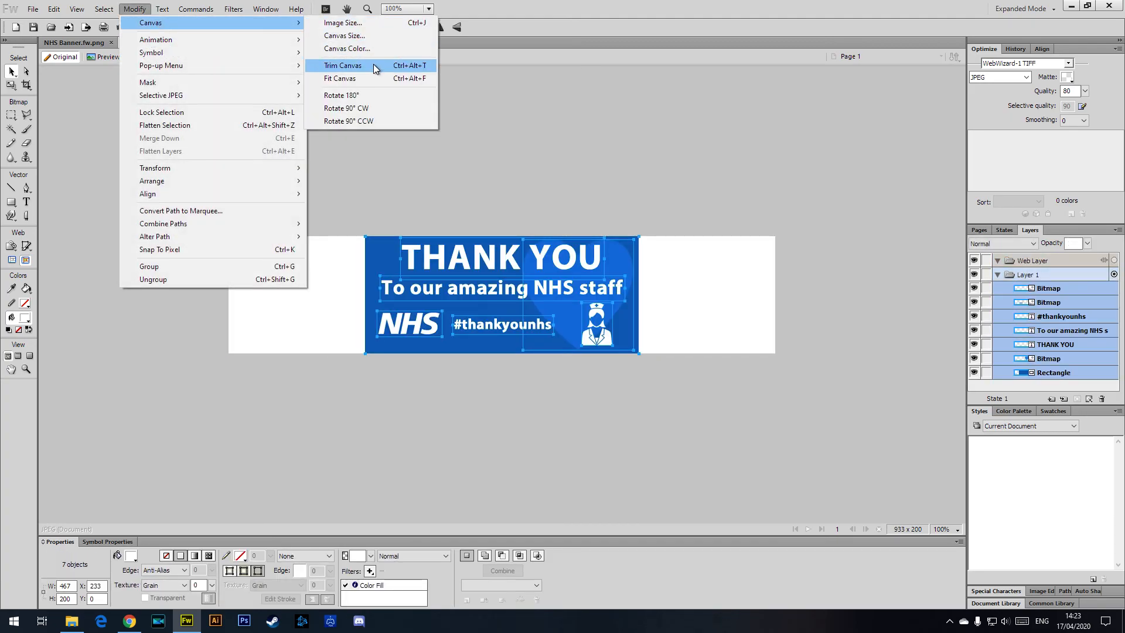
left_click(362, 79)
- Export the Mobile banner as a JPEG named Mobile-nhs, using the Export Wizard with an image-editing application as destination
left_click(33, 10)
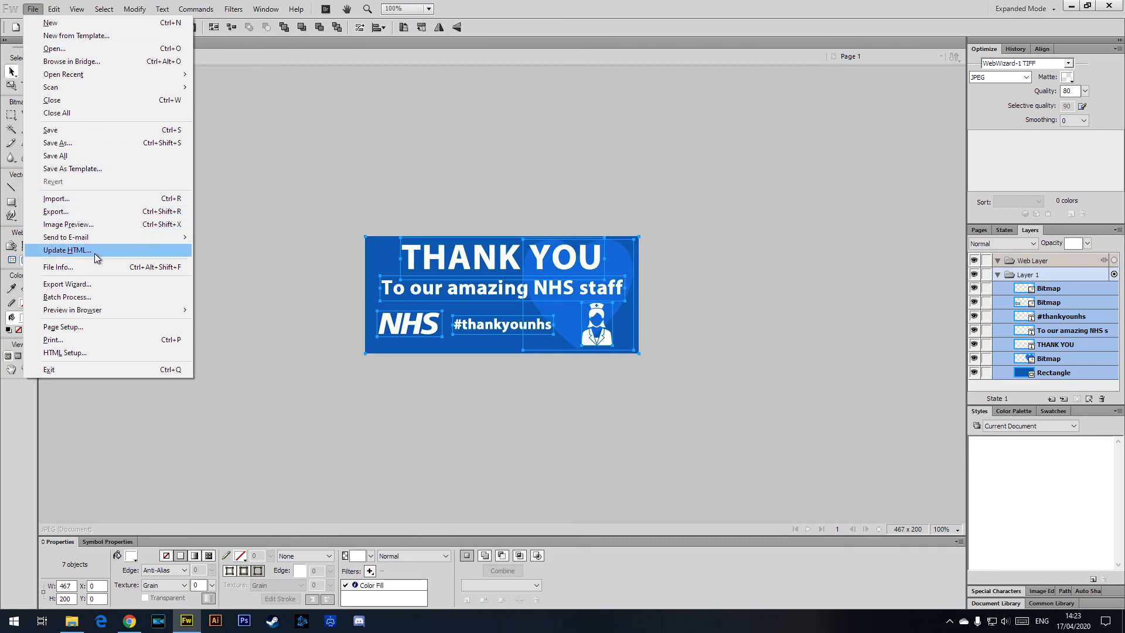
left_click(176, 285)
left_click(604, 384)
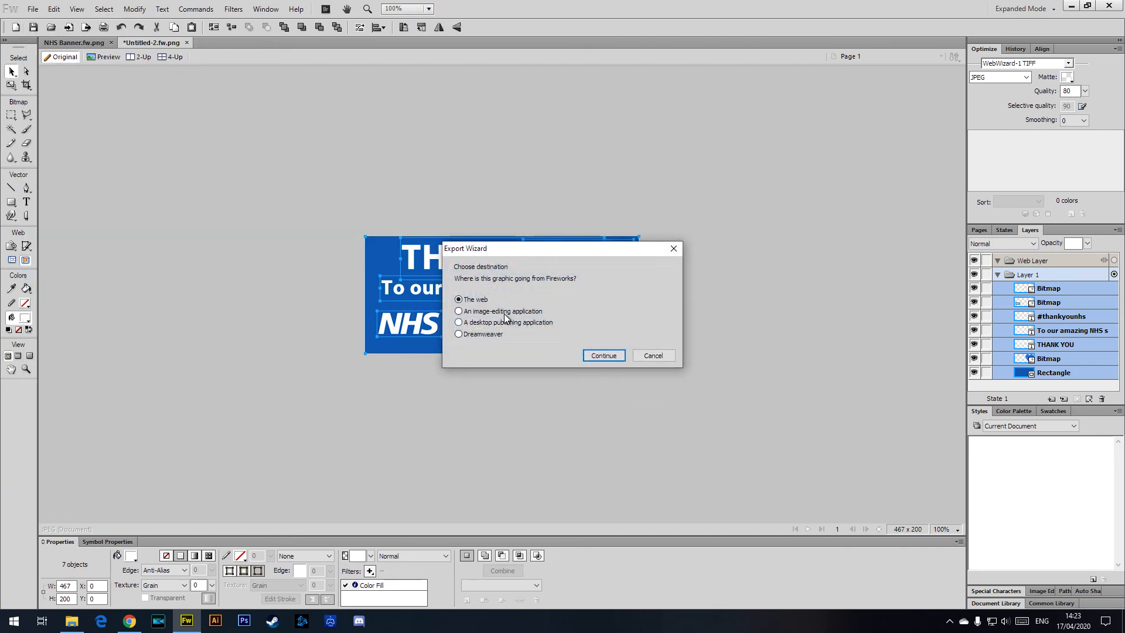
left_click(598, 356)
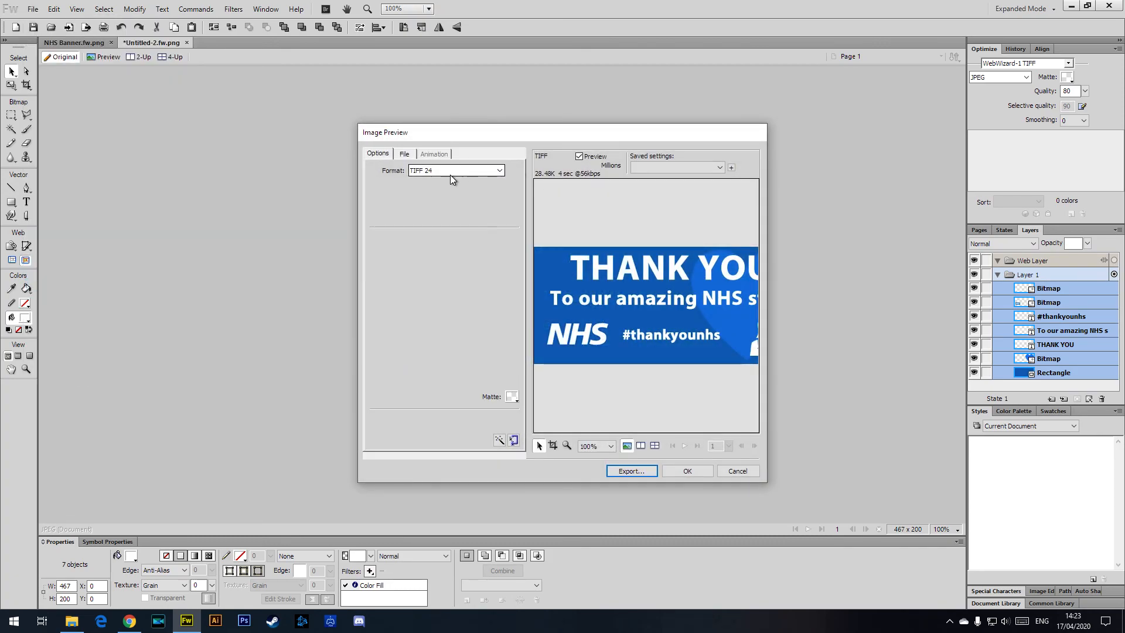
left_click(463, 171)
left_click(429, 197)
left_click(639, 469)
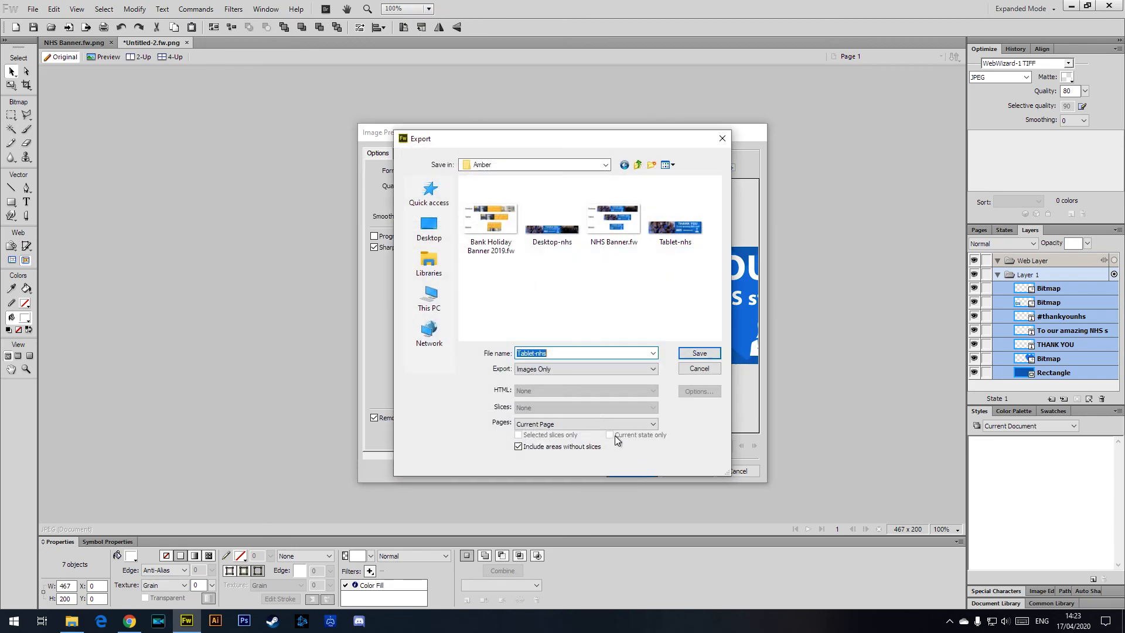
left_click_drag(535, 355, 467, 358)
type("Mobile")
left_click(700, 353)
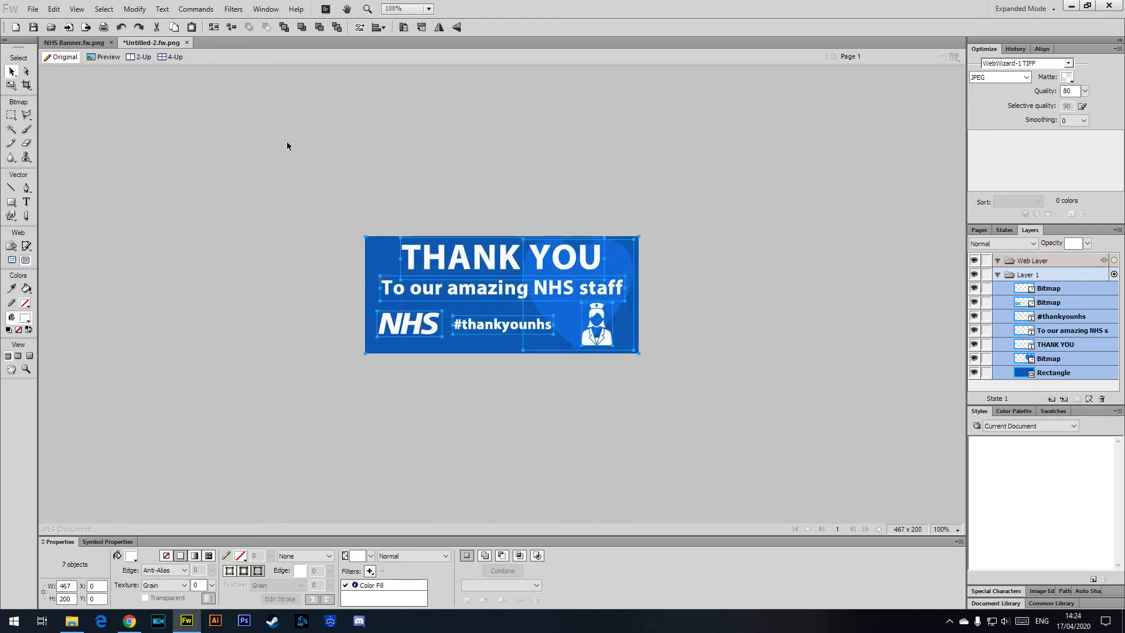
- Deselect the banner, switch to the export folder in File Explorer, and show its files as large icons
left_click(230, 100)
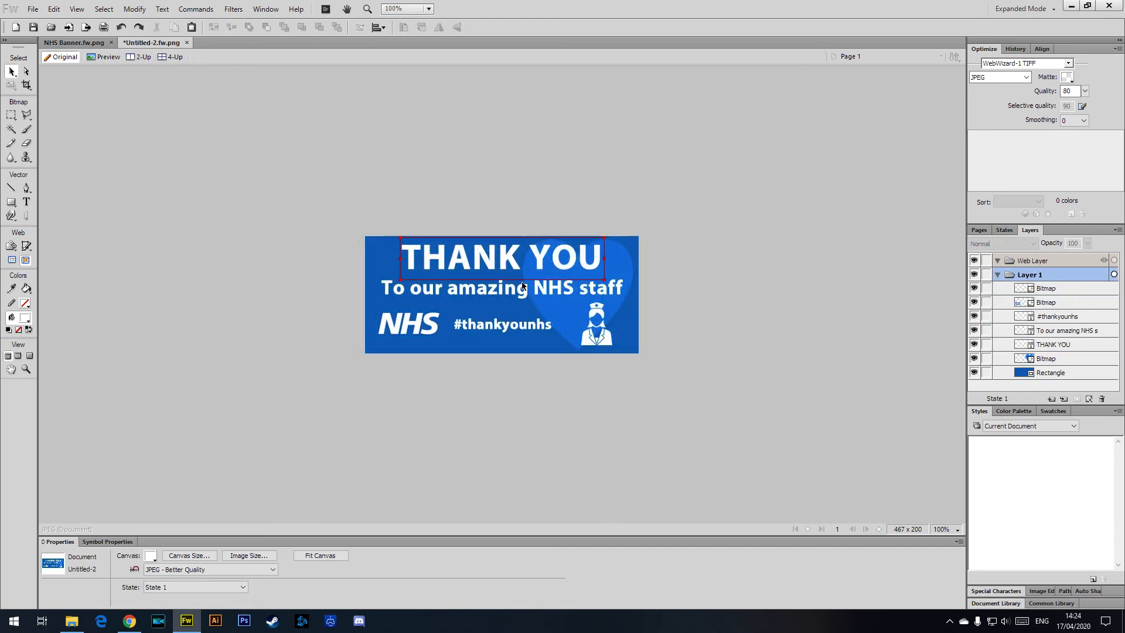
left_click(83, 625)
right_click(519, 291)
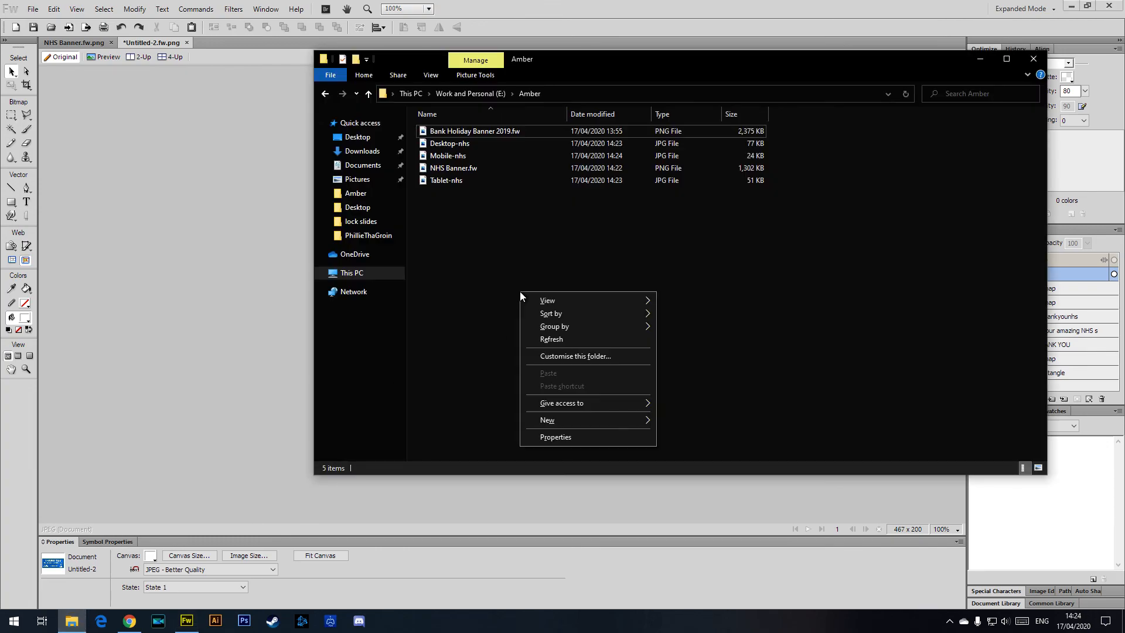
mouse_move(582, 300)
left_click(685, 313)
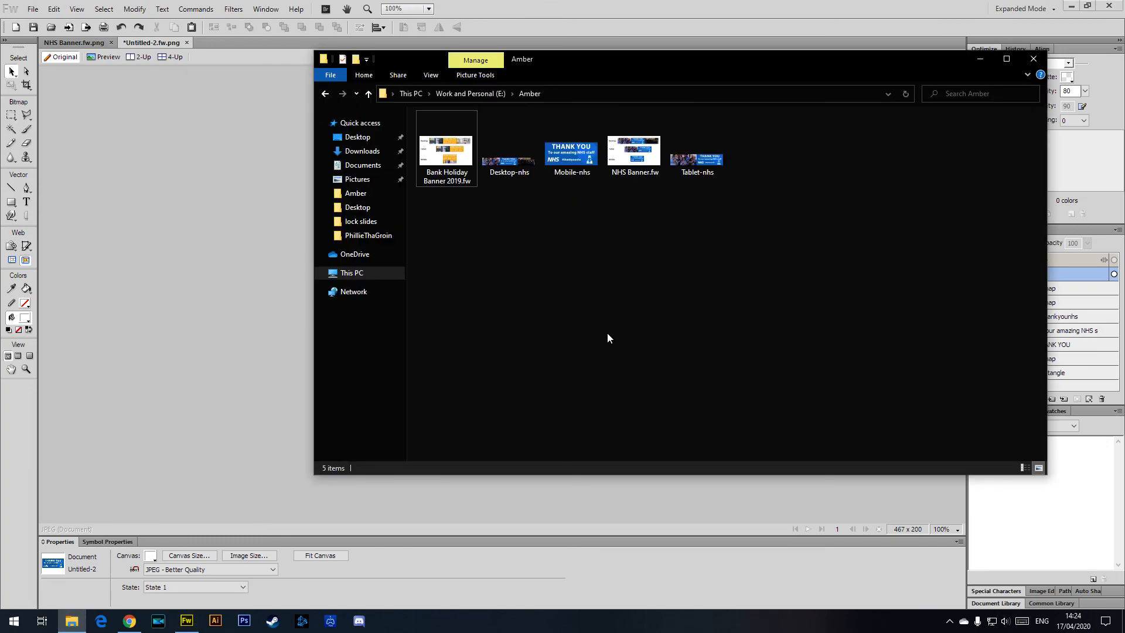
- Select the exported Tablet-nhs, Mobile-nhs and Desktop-nhs images together and move the folder window nearer the middle of the screen
left_click(682, 164)
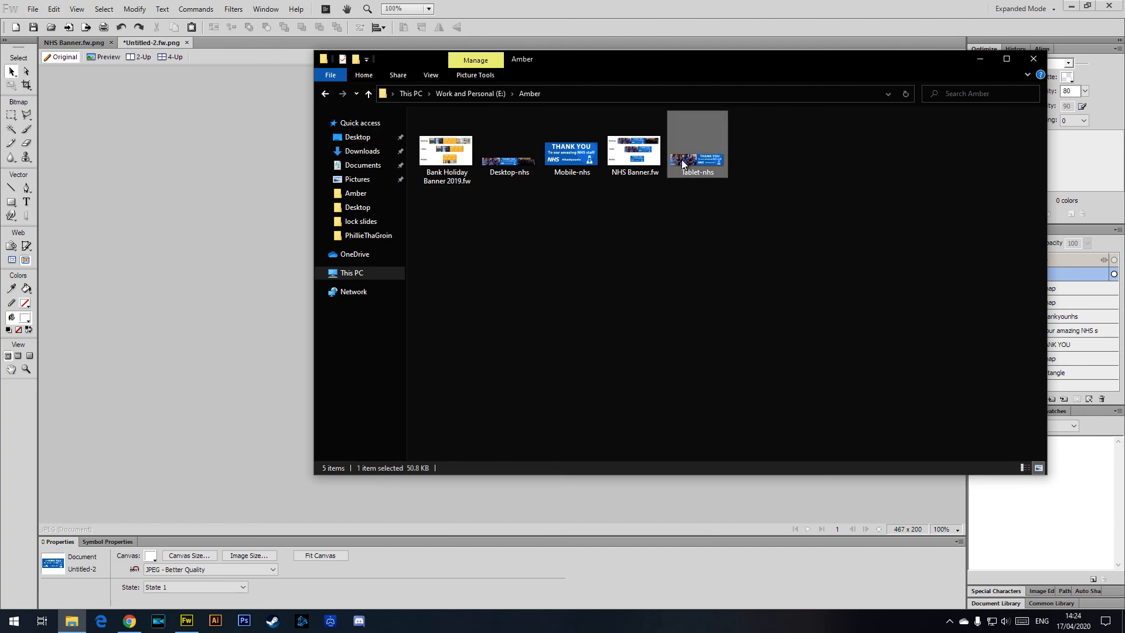
left_click(572, 150, "ctrl")
left_click(502, 148, "ctrl")
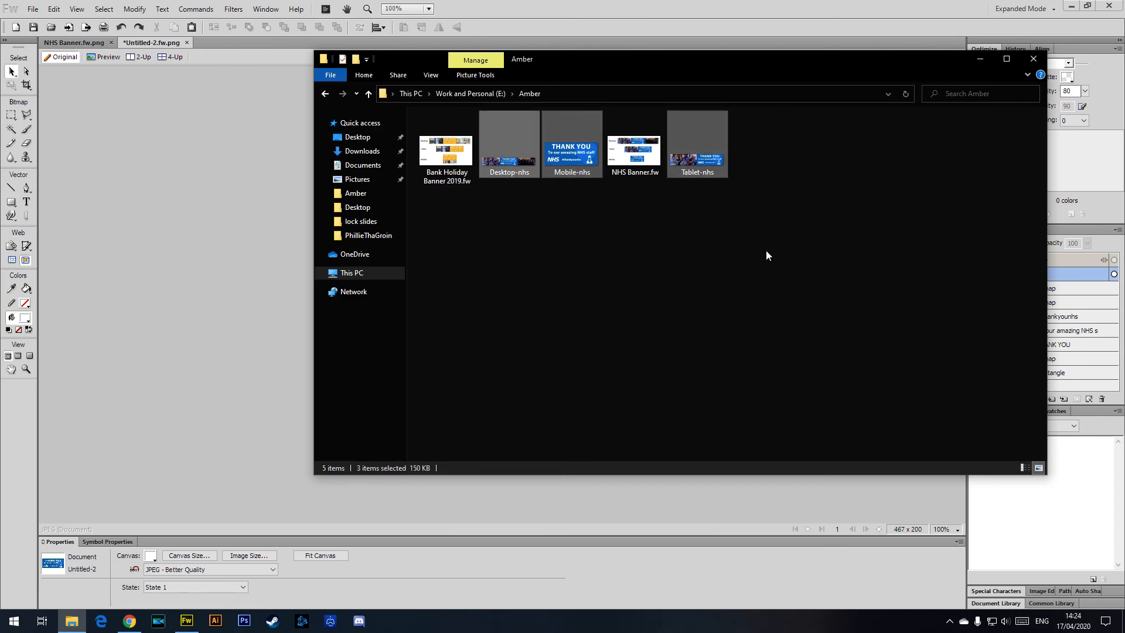
left_click_drag(792, 62, 660, 113)
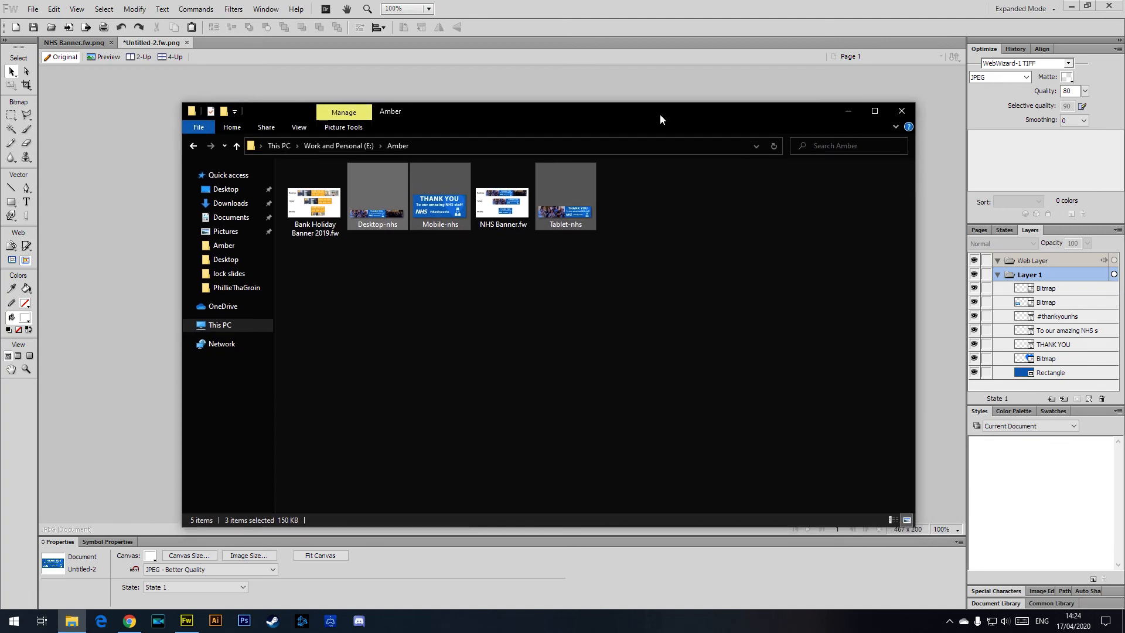